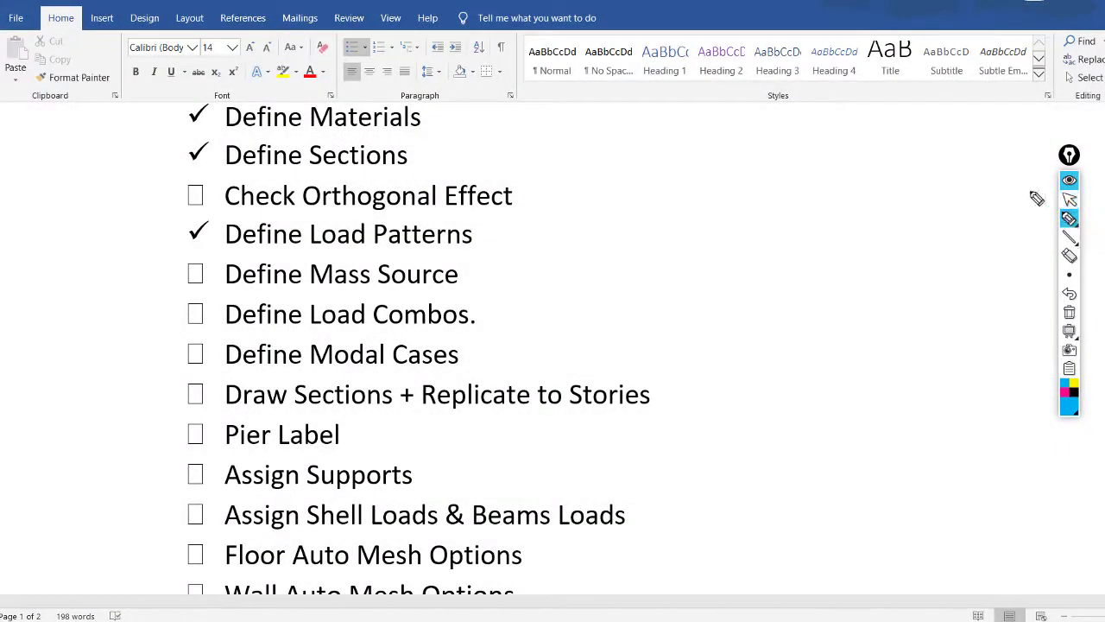
Mark the completed Define Load Patterns step and underline 'Draw Sections + Replicate to Stories' on the Word checklist
mouse_move(86, 262)
left_mouse_down()
mouse_move(177, 233)
mouse_move(166, 245)
left_mouse_up()
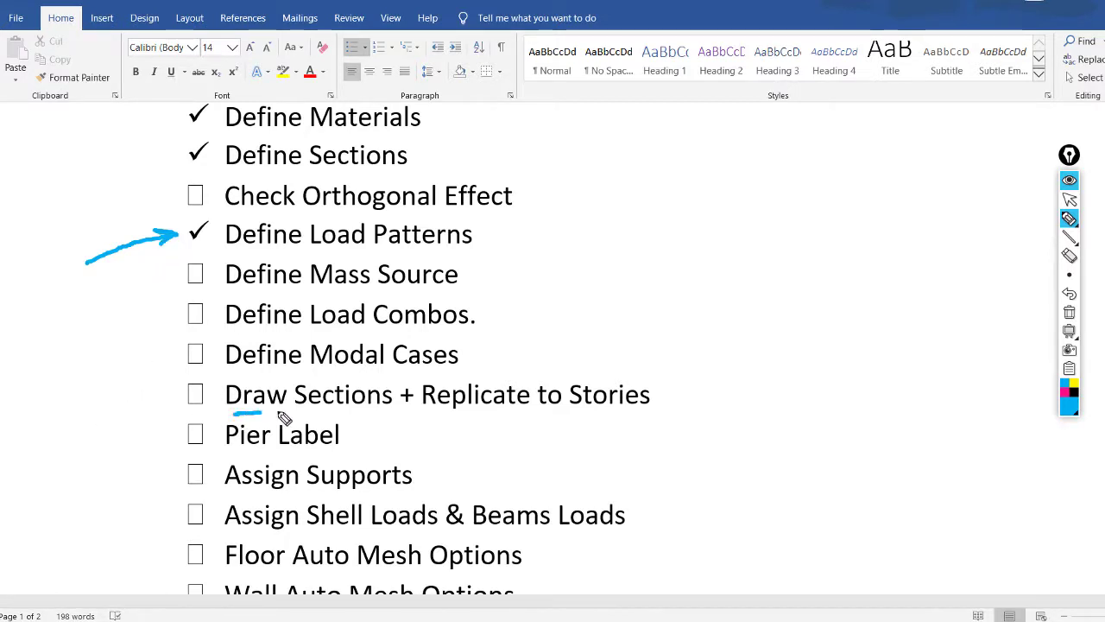
left_click_drag(283, 418, 609, 421)
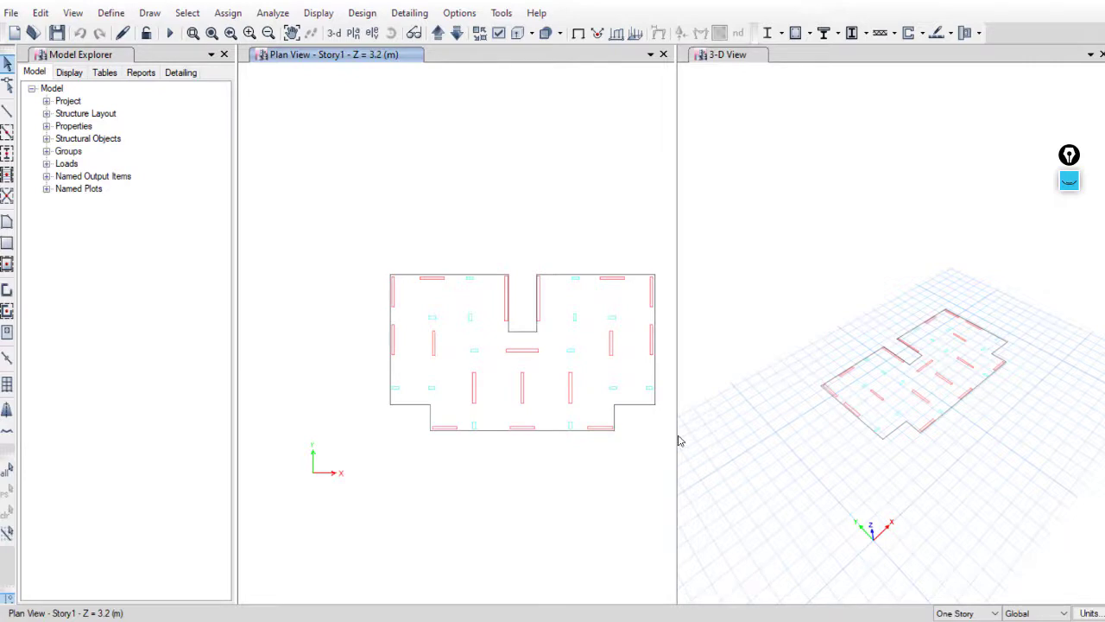
Widen the Story1 plan view beside the 3-D view and zoom into the floor plan
left_click_drag(677, 440, 864, 436)
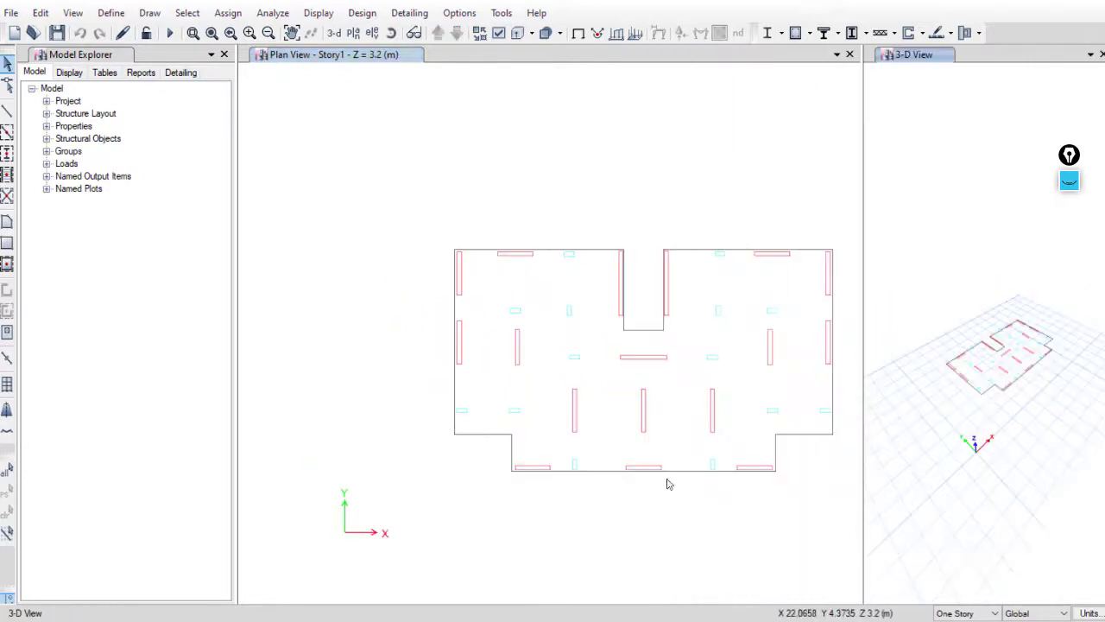
left_click(553, 505)
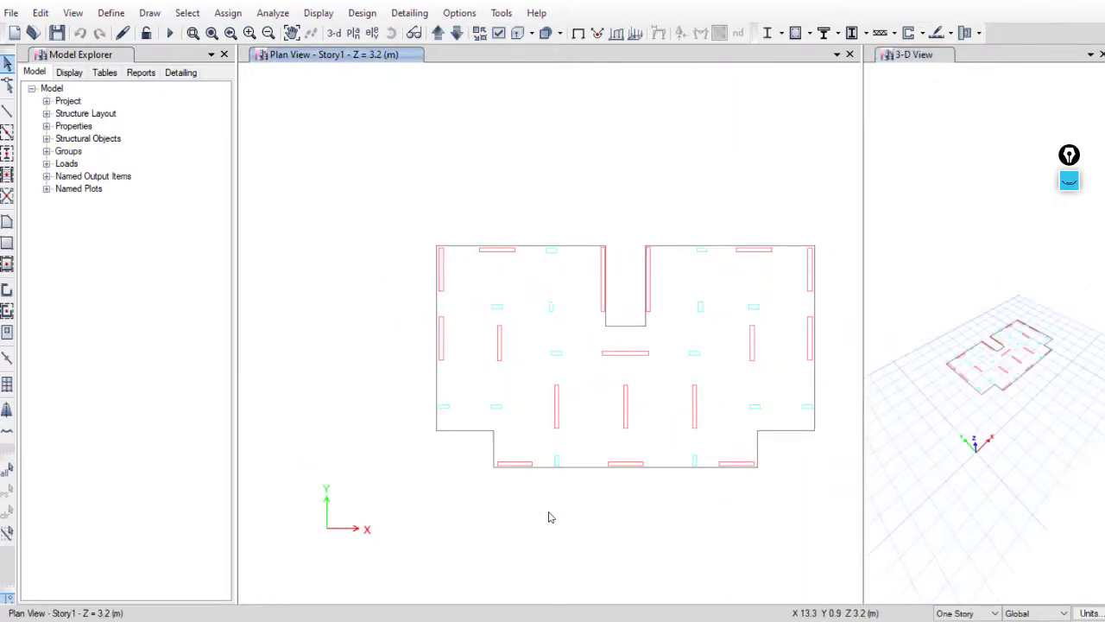
middle_click_drag(549, 516, 589, 510)
scroll(449, 447, "up", 5)
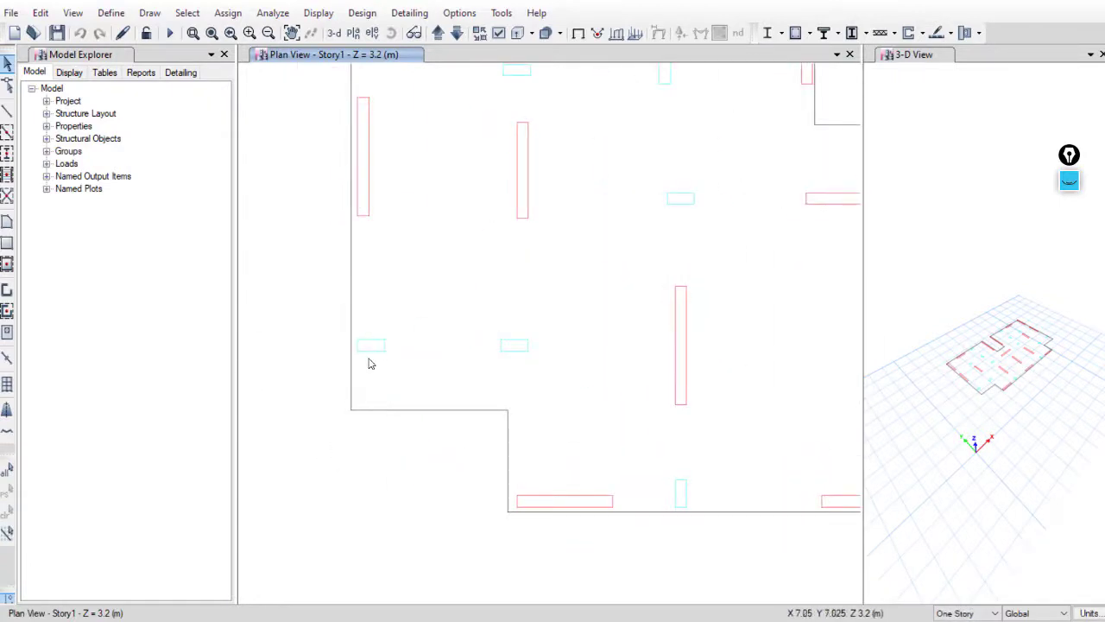
scroll(366, 369, "up", 3)
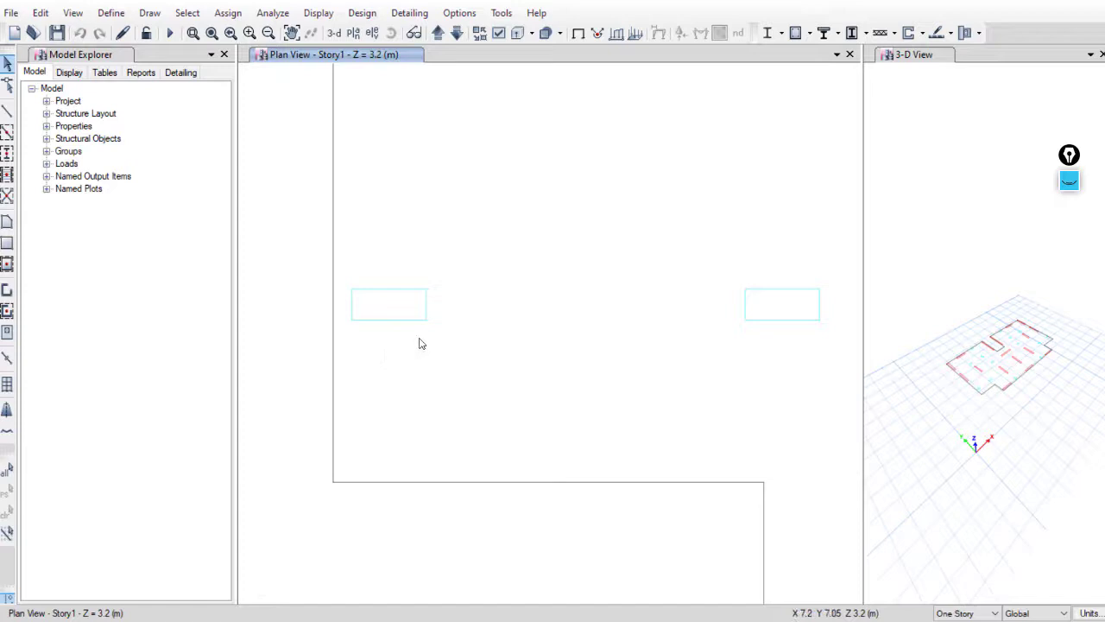
scroll(436, 367, "down", 3)
Pan around the plan to inspect the column and wall outlines, then recentre the whole floor
middle_click_drag(486, 420, 603, 316)
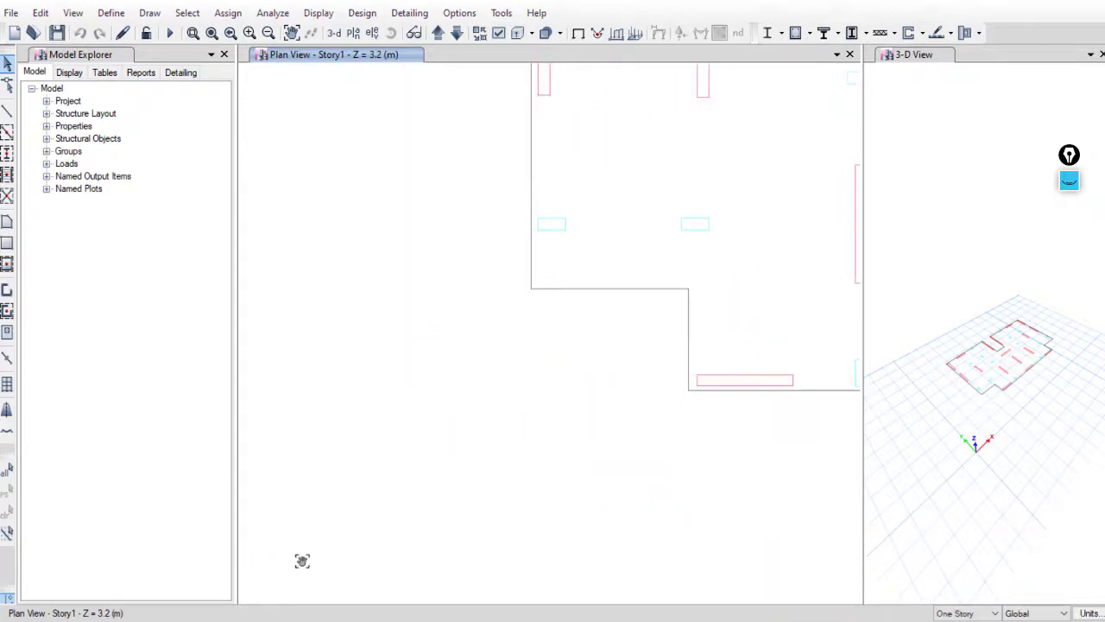
middle_click_drag(302, 561, 424, 373)
scroll(409, 336, "up", 4)
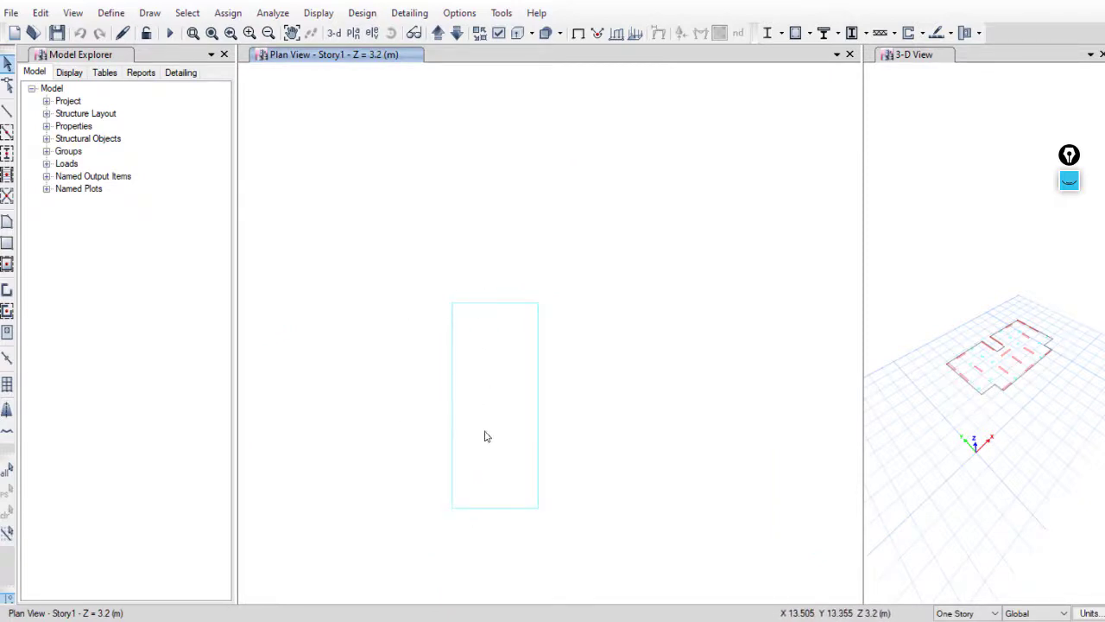
scroll(484, 437, "down", 6)
middle_click_drag(417, 560, 438, 465)
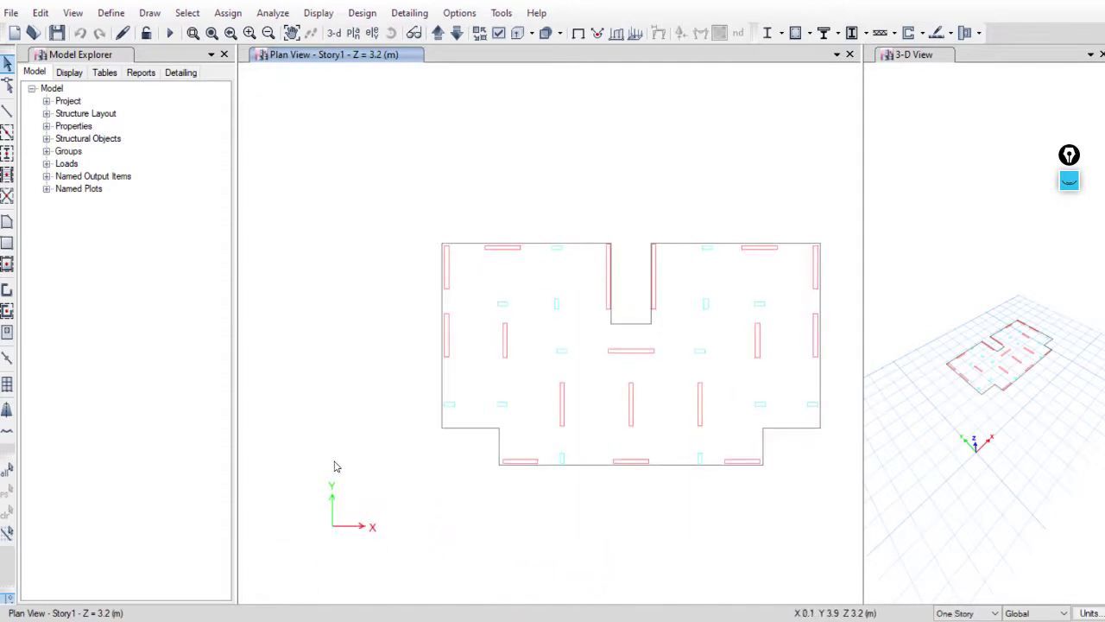
middle_click_drag(388, 506, 269, 506)
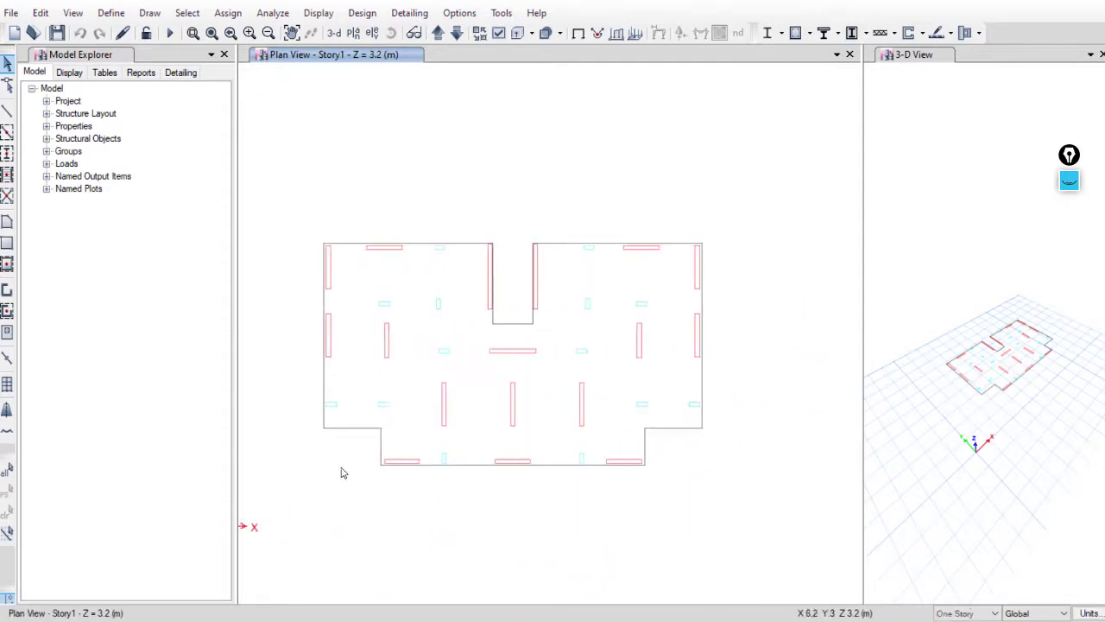
Delete the ConcBm and ConcCol frame sections from the Frame Sections list
left_click(111, 13)
mouse_move(173, 56)
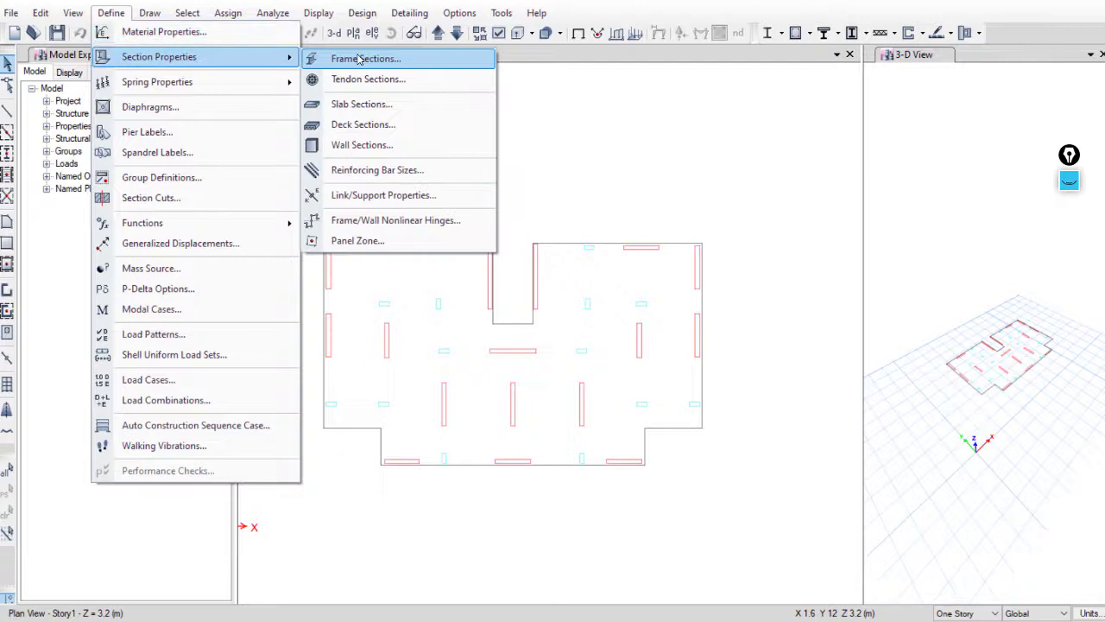
left_click(360, 58)
left_click_drag(548, 111, 775, 110)
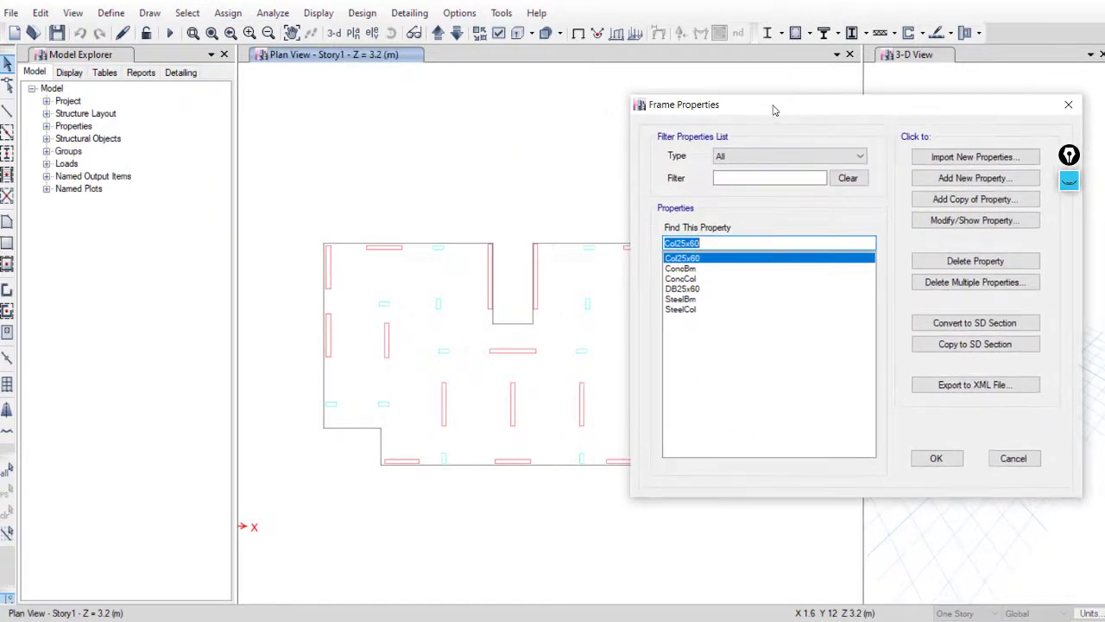
left_click(690, 269)
left_click(955, 261)
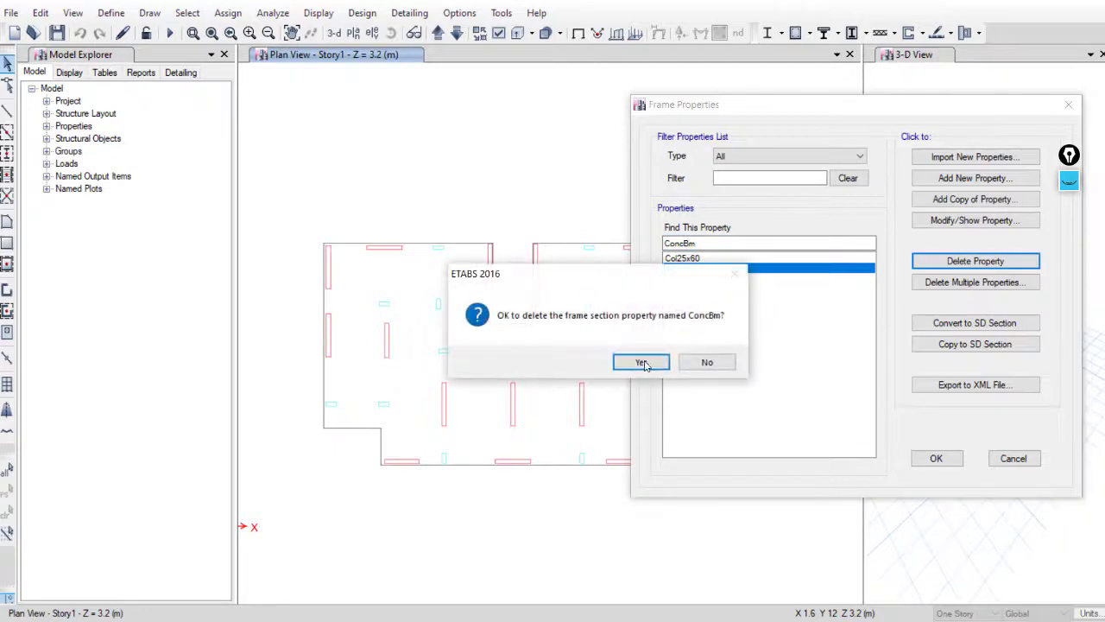
left_click(644, 363)
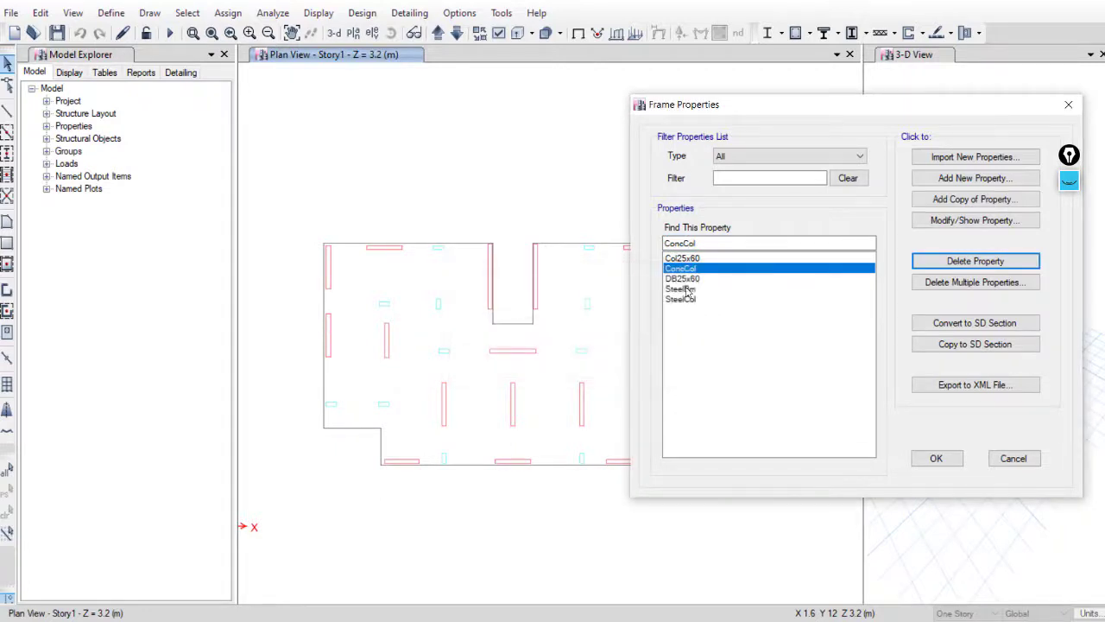
left_click(950, 260)
left_click(644, 361)
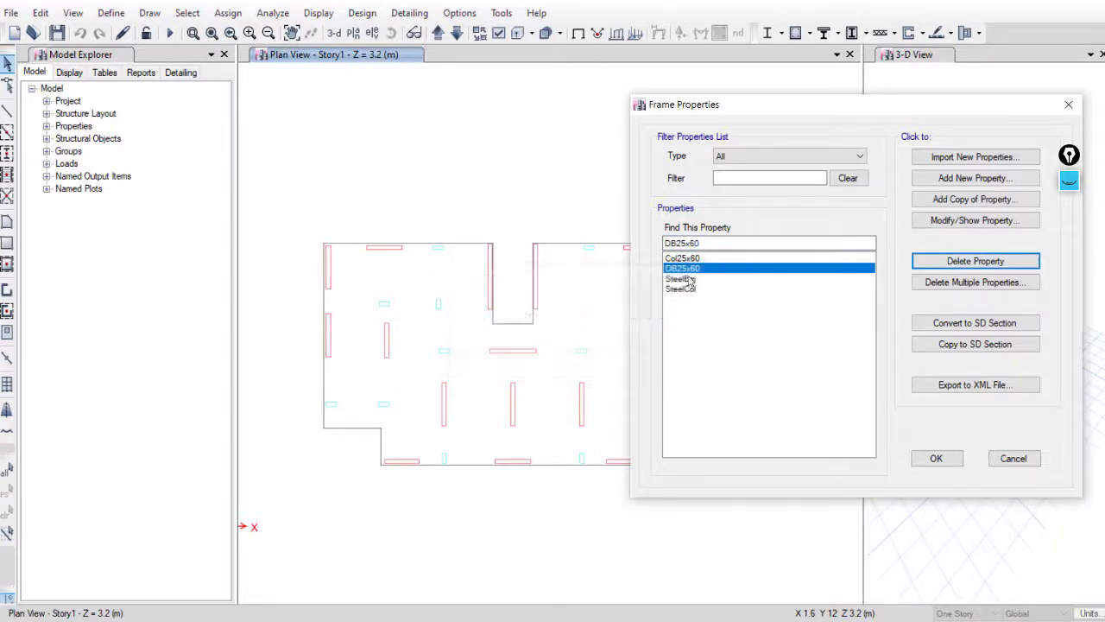
Delete the SteelBm and SteelCol frame sections
left_click(691, 279)
left_click(958, 261)
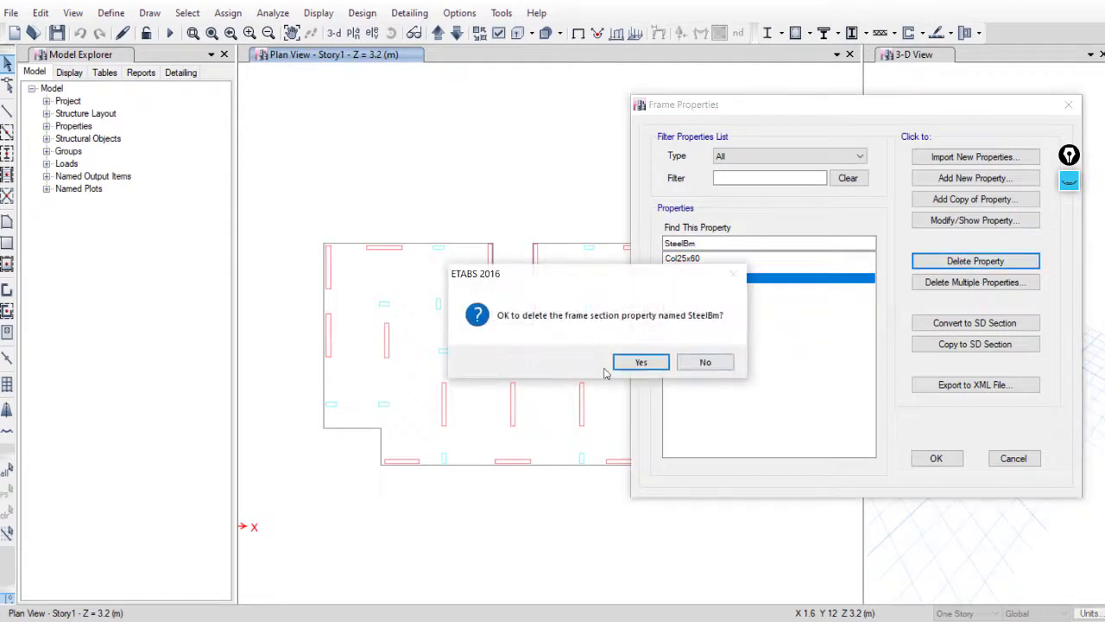
left_click(643, 361)
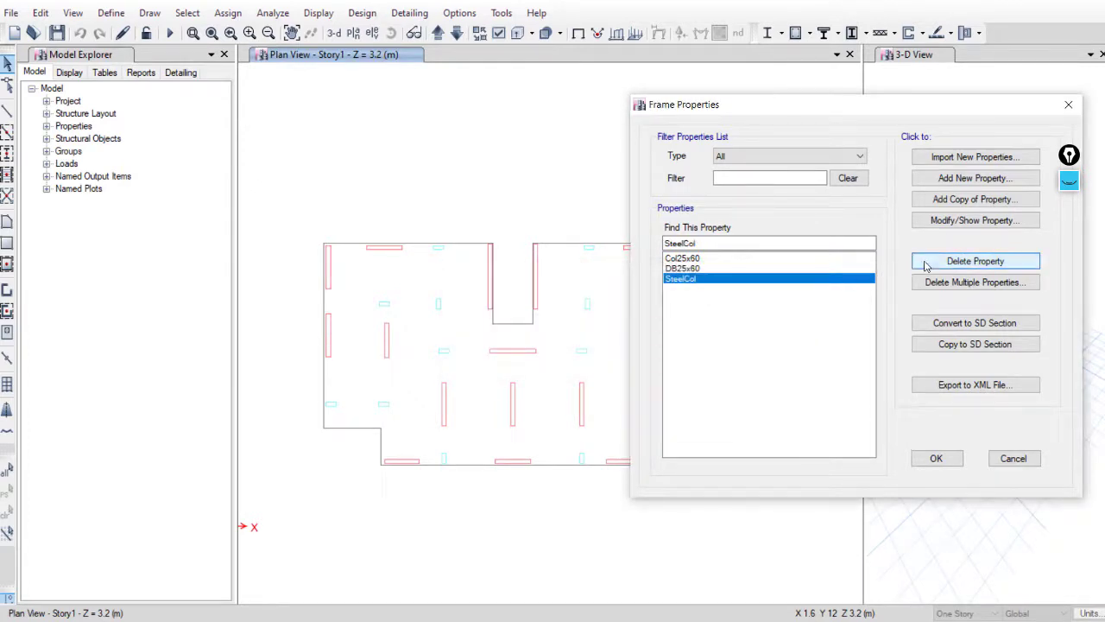
left_click(954, 261)
left_click(644, 361)
Review the Col25x60 section's material and dimensions, then close the frame sections list
left_click(706, 258)
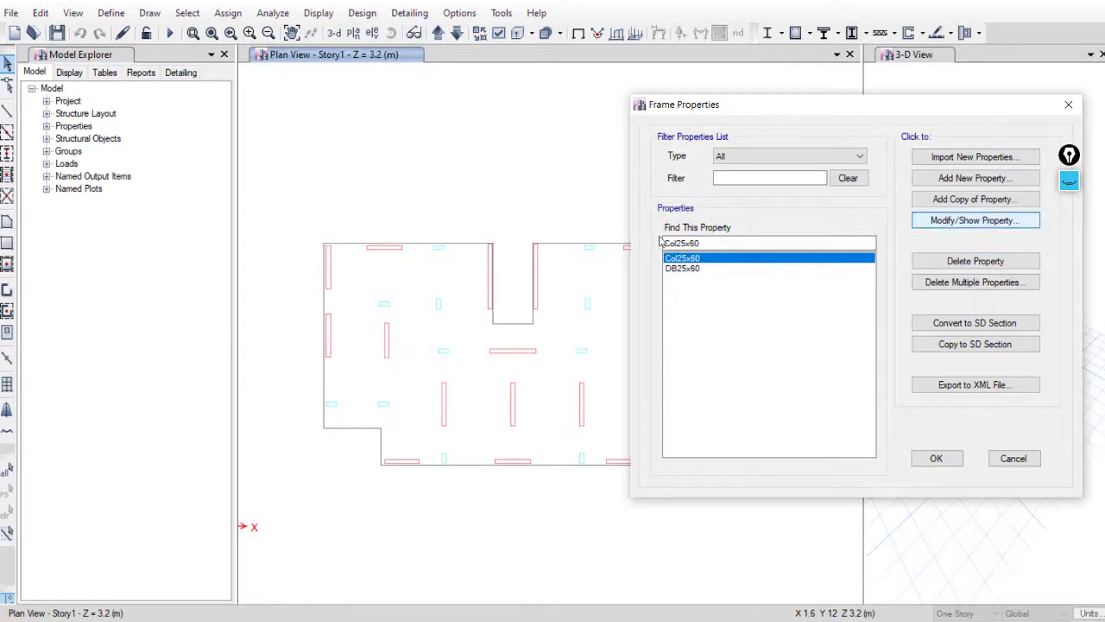
key("Return")
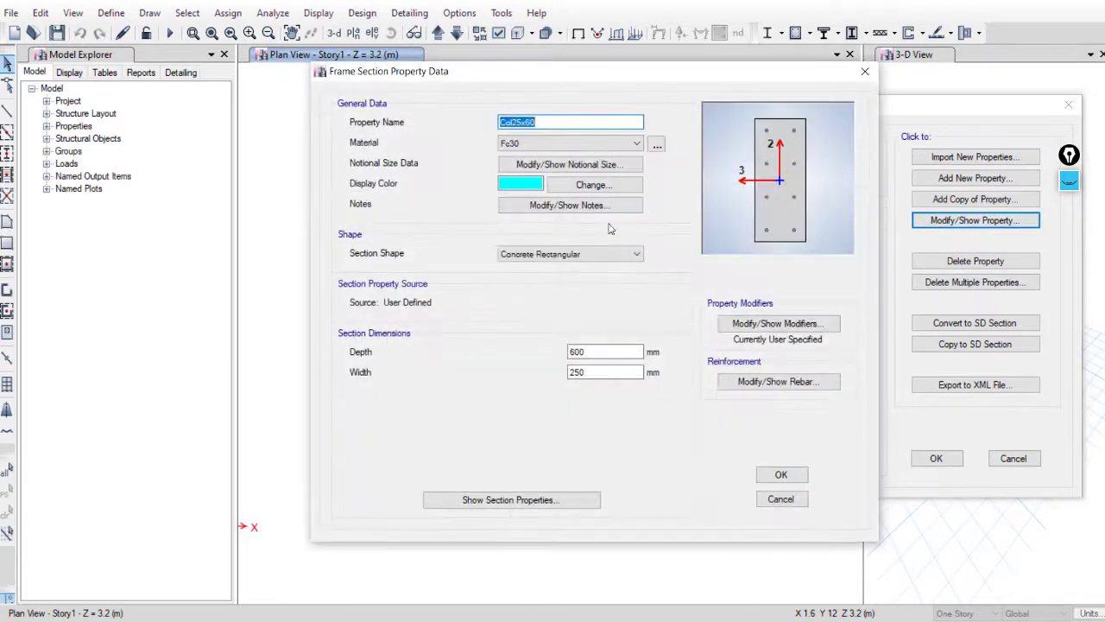
left_click(780, 474)
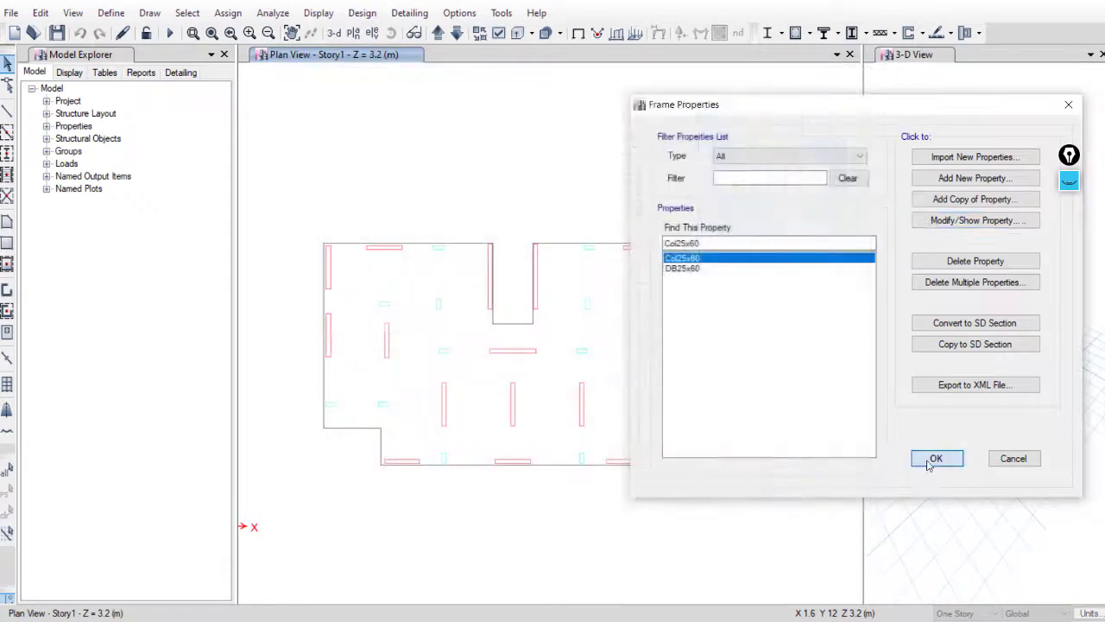
left_click(935, 458)
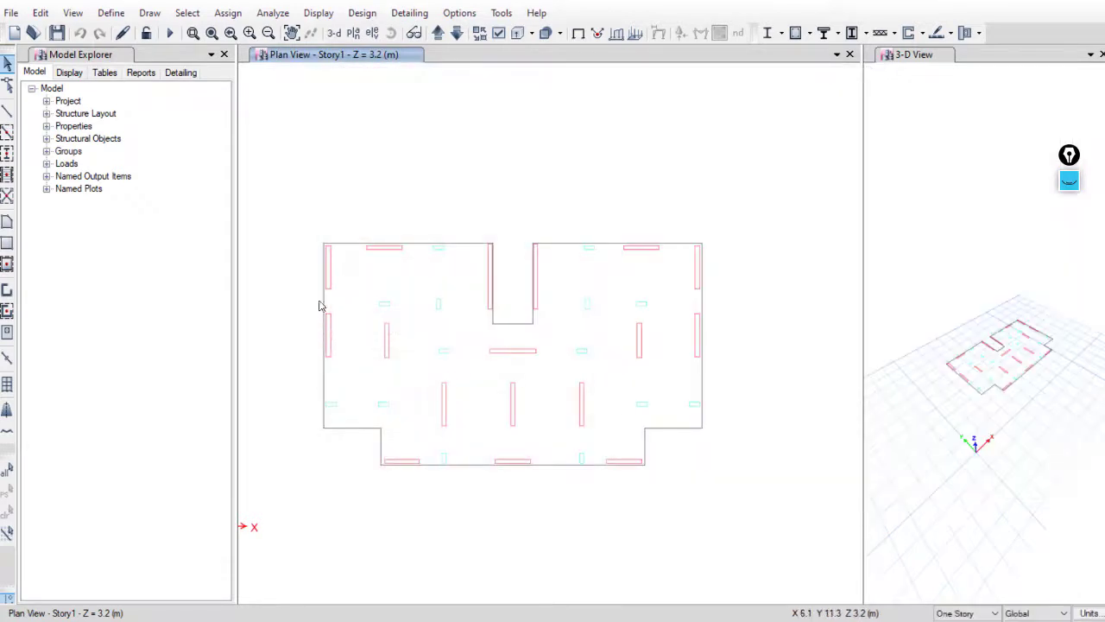
Add column objects on Story1 from the 0.St.Cols architectural layer via Model Explorer
left_click(70, 73)
left_click(32, 89)
left_click(46, 101)
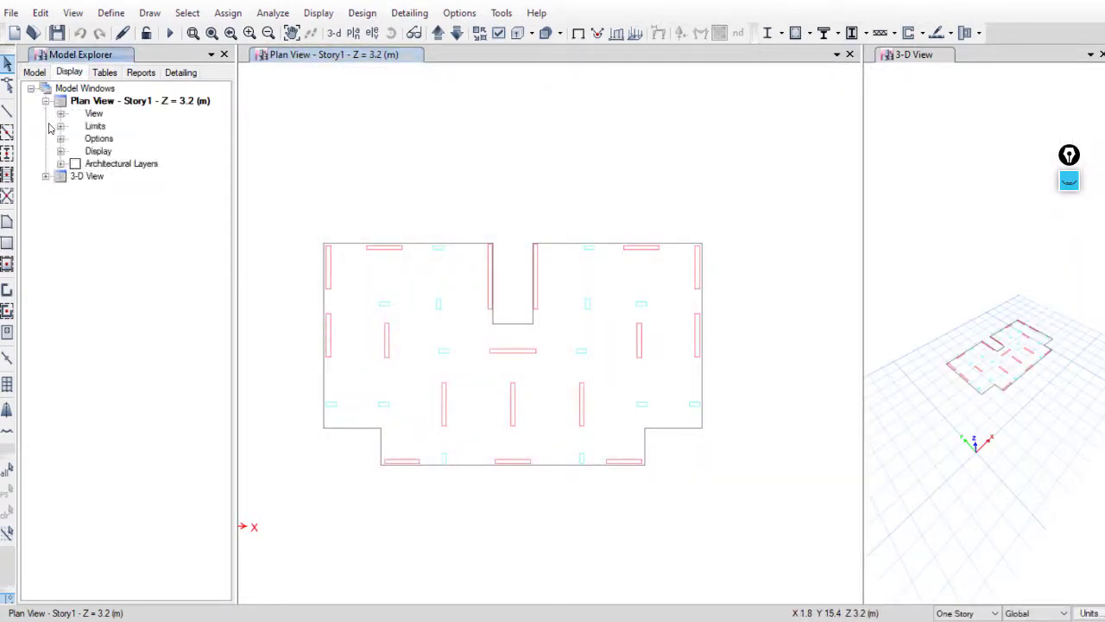
left_click(60, 164)
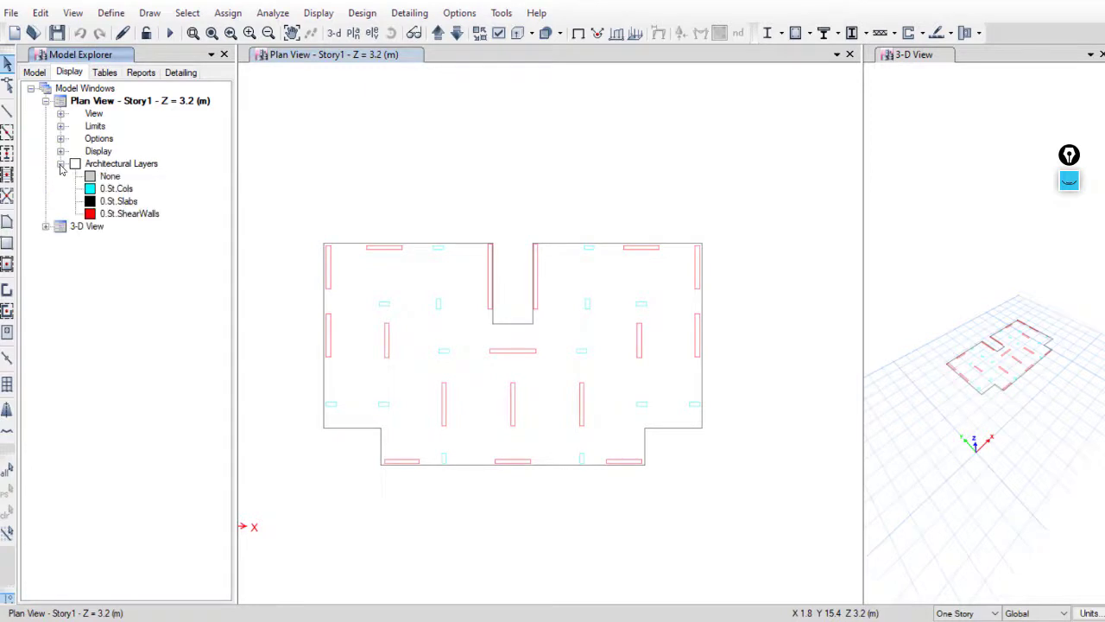
left_click(119, 191)
right_click(119, 192)
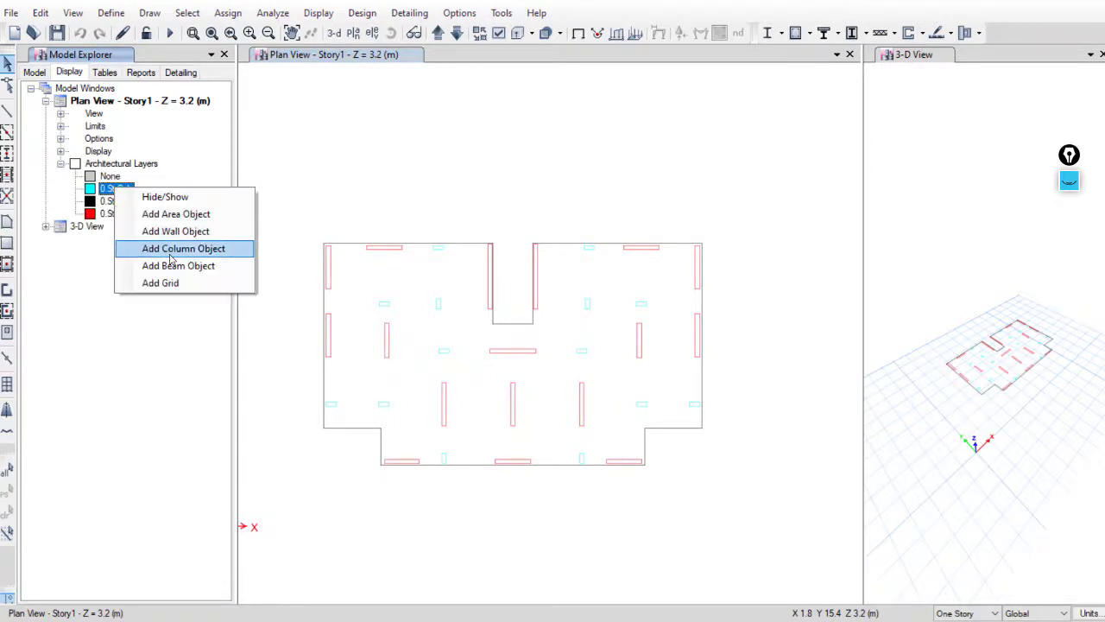
left_click(171, 255)
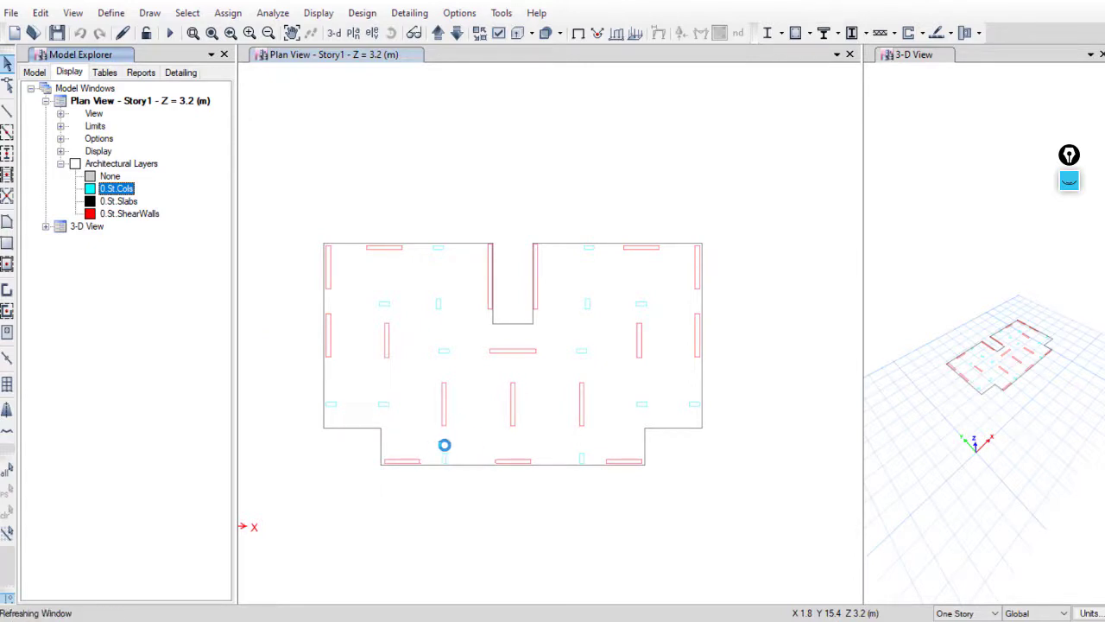
middle_click_drag(444, 449, 570, 455)
middle_click_drag(471, 319, 406, 288)
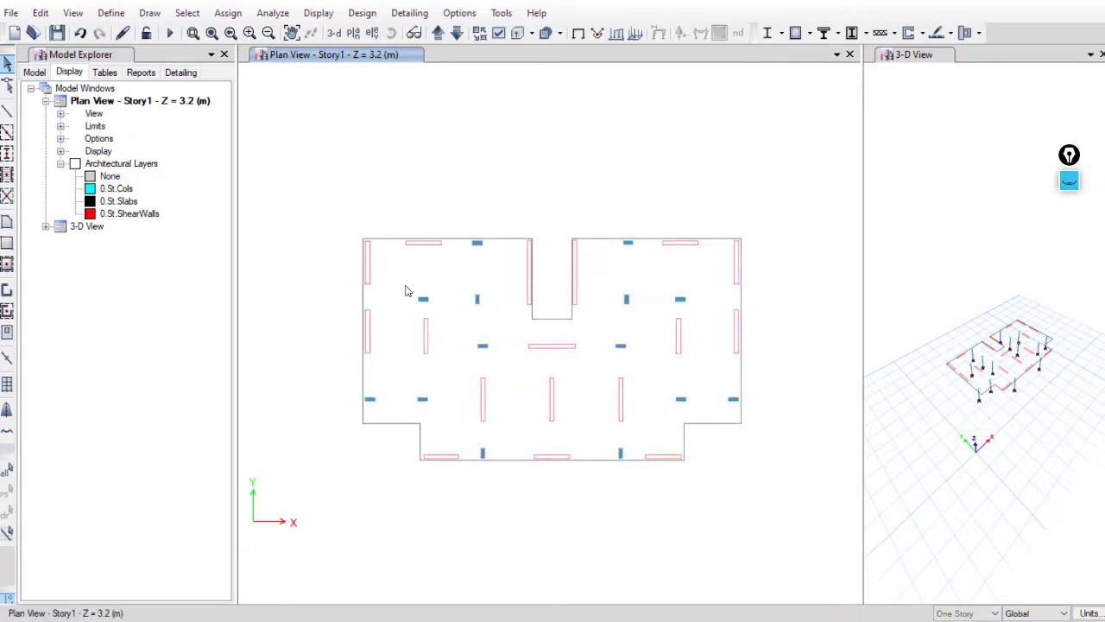
Set the FSec1 frame section's display colour to red
left_click(117, 11)
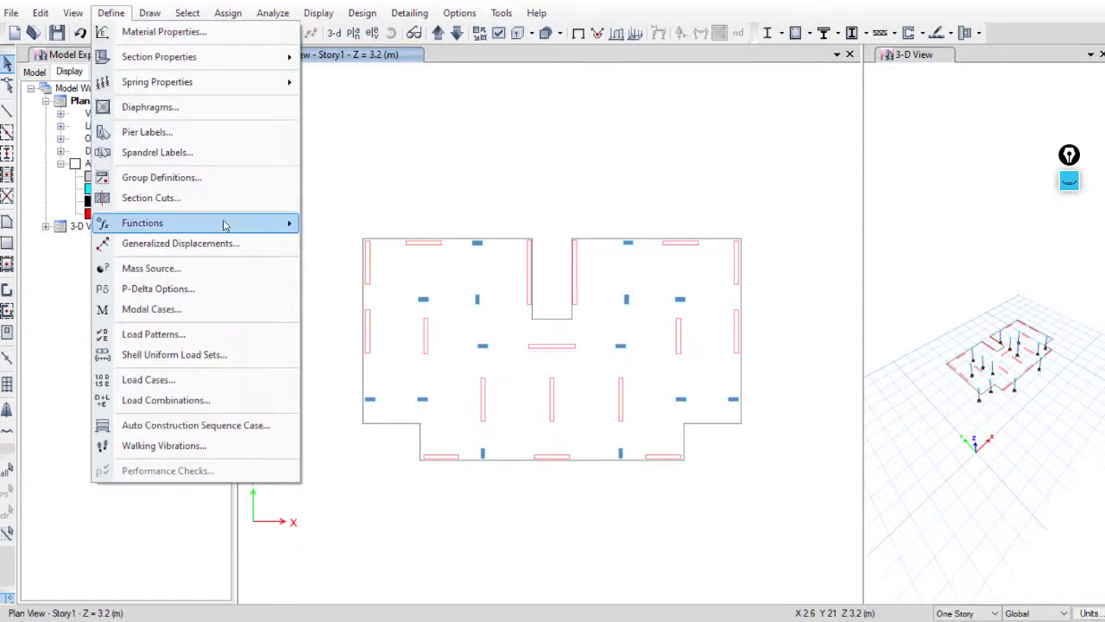
mouse_move(221, 66)
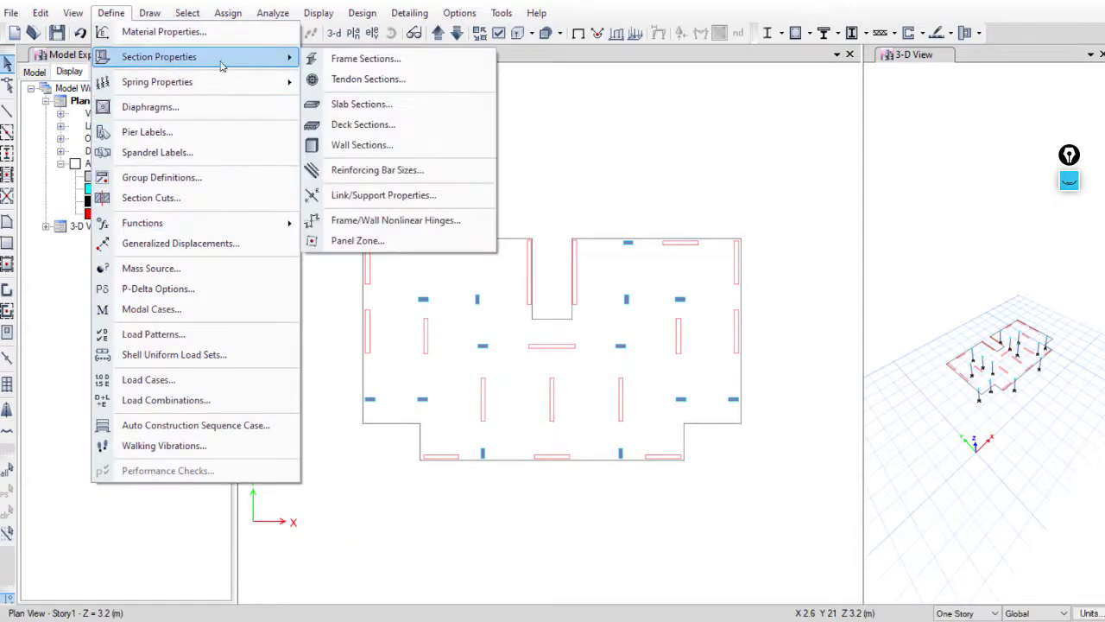
left_click(380, 58)
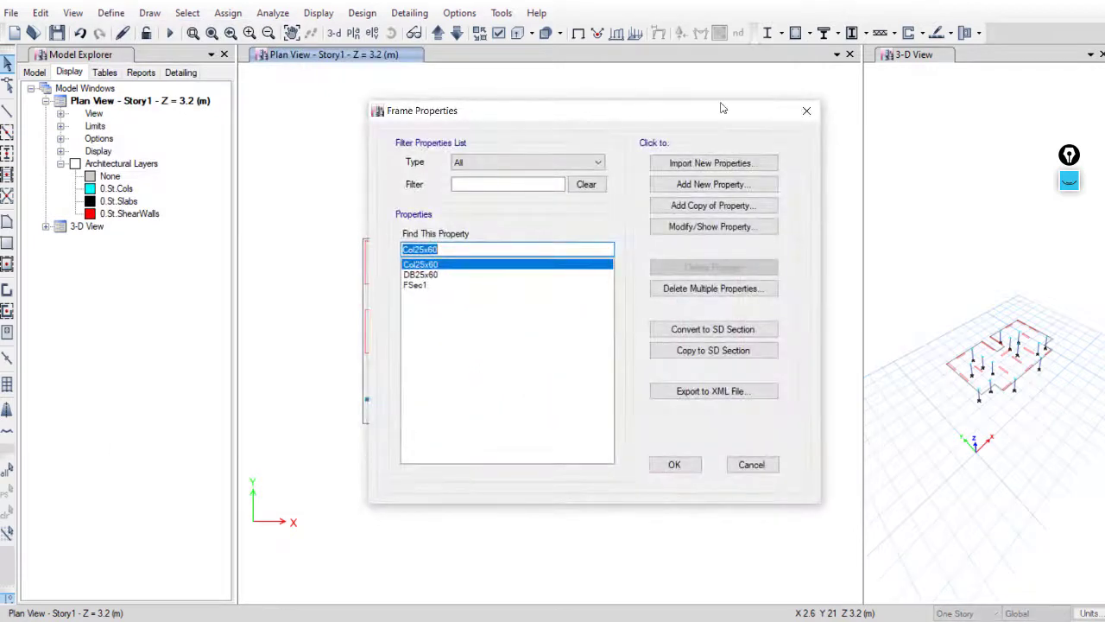
left_click_drag(723, 108, 1039, 72)
left_click(732, 249)
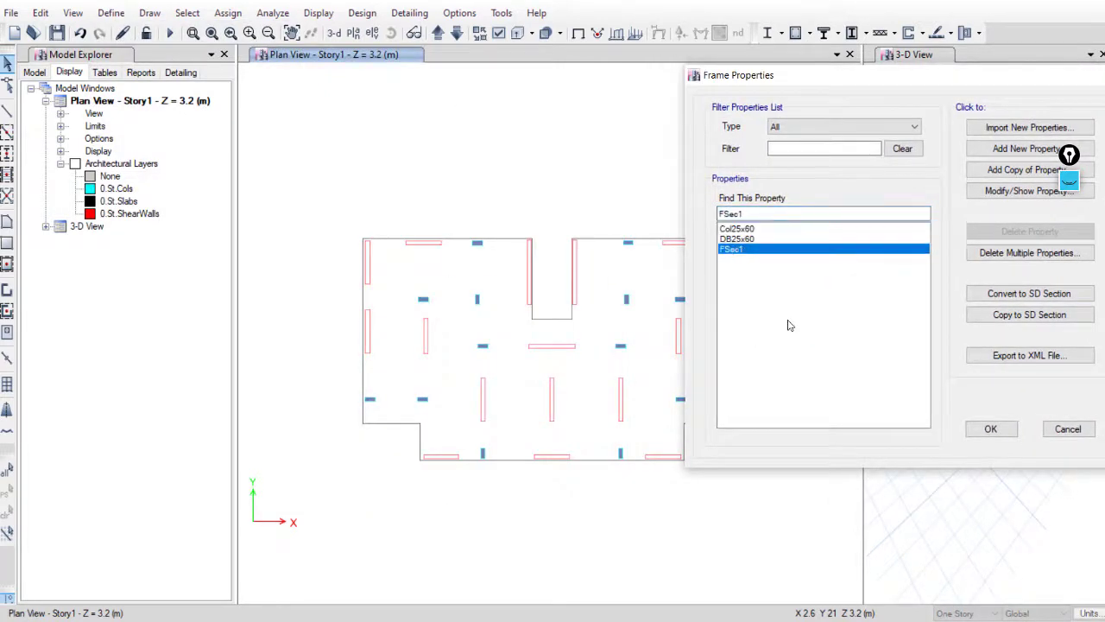
double_click(732, 249)
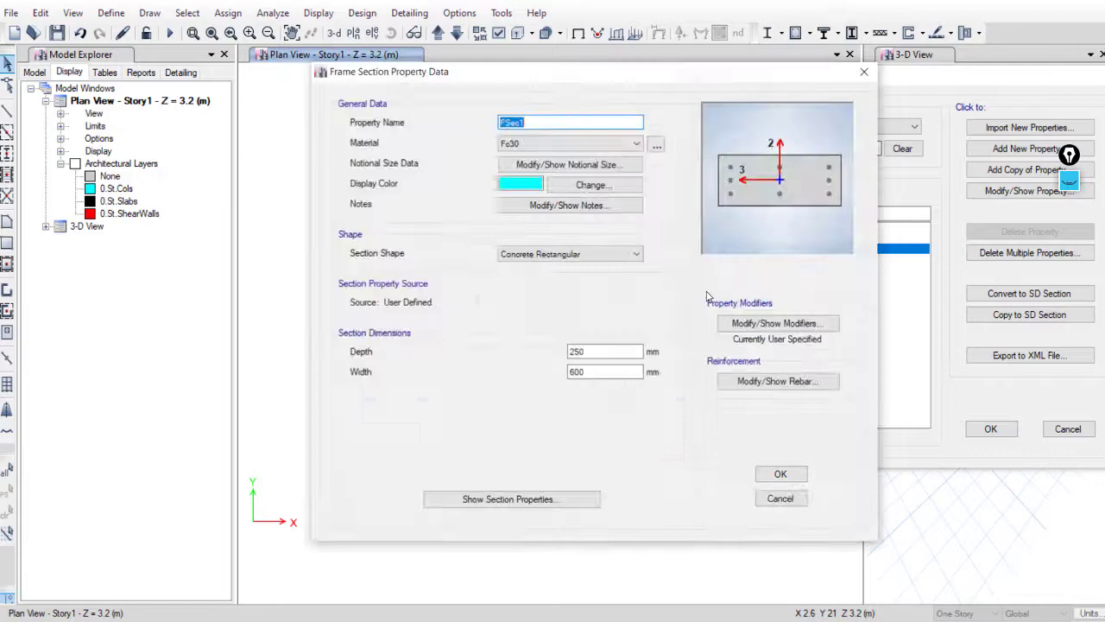
left_click(517, 187)
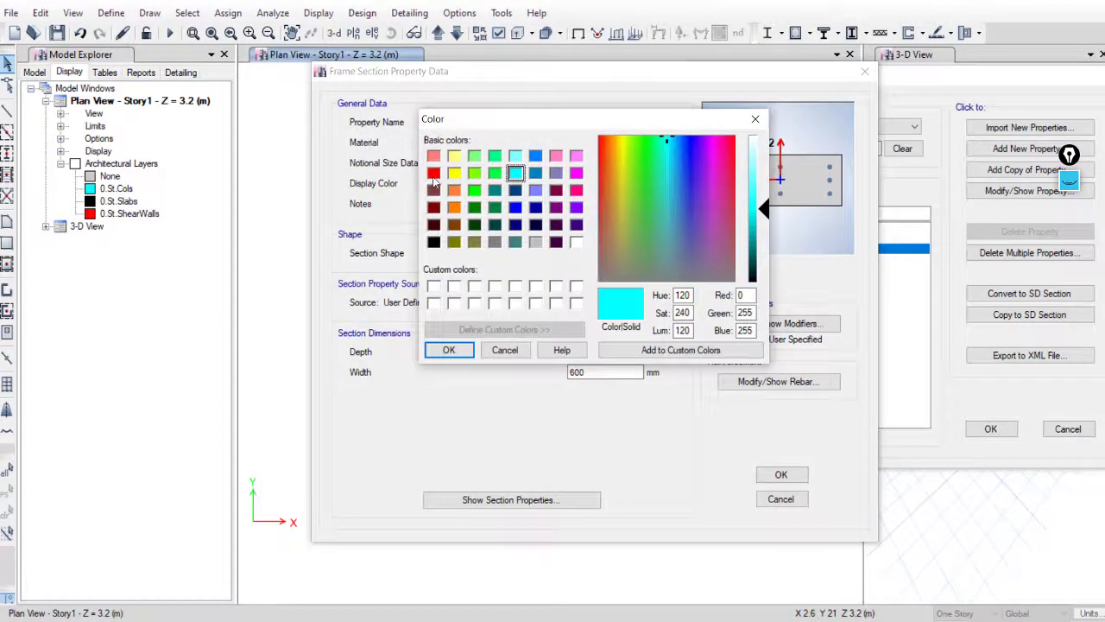
left_click(434, 173)
left_click(449, 350)
left_click(781, 474)
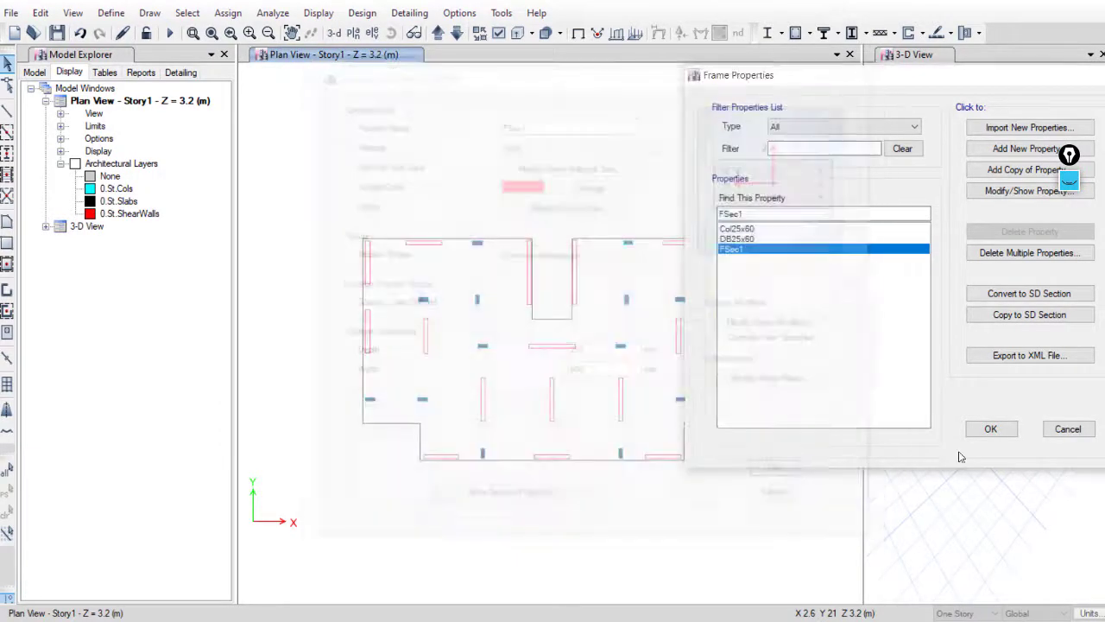
left_click(991, 428)
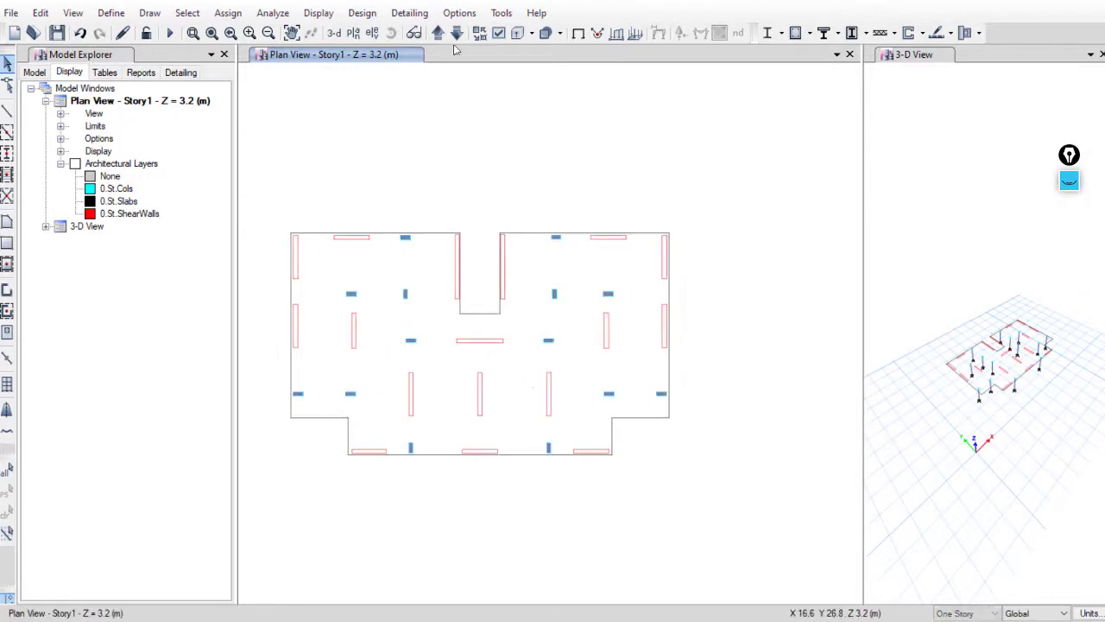
Colour the plan's objects by Section Properties in the display options
left_click(498, 33)
left_click_drag(632, 32, 774, 21)
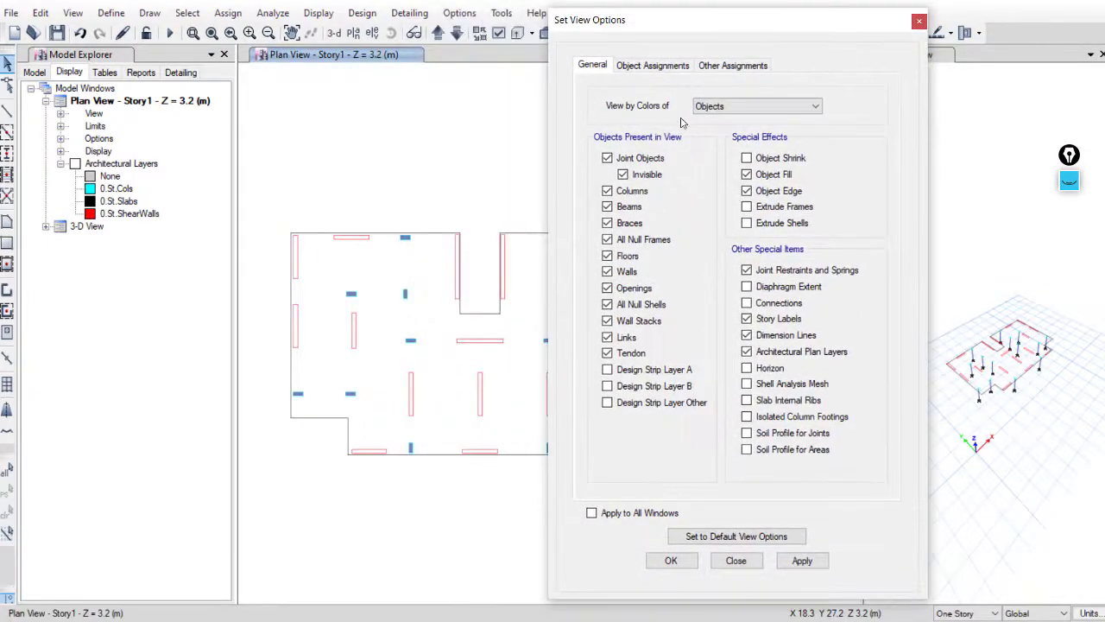
left_click(742, 106)
left_click(725, 126)
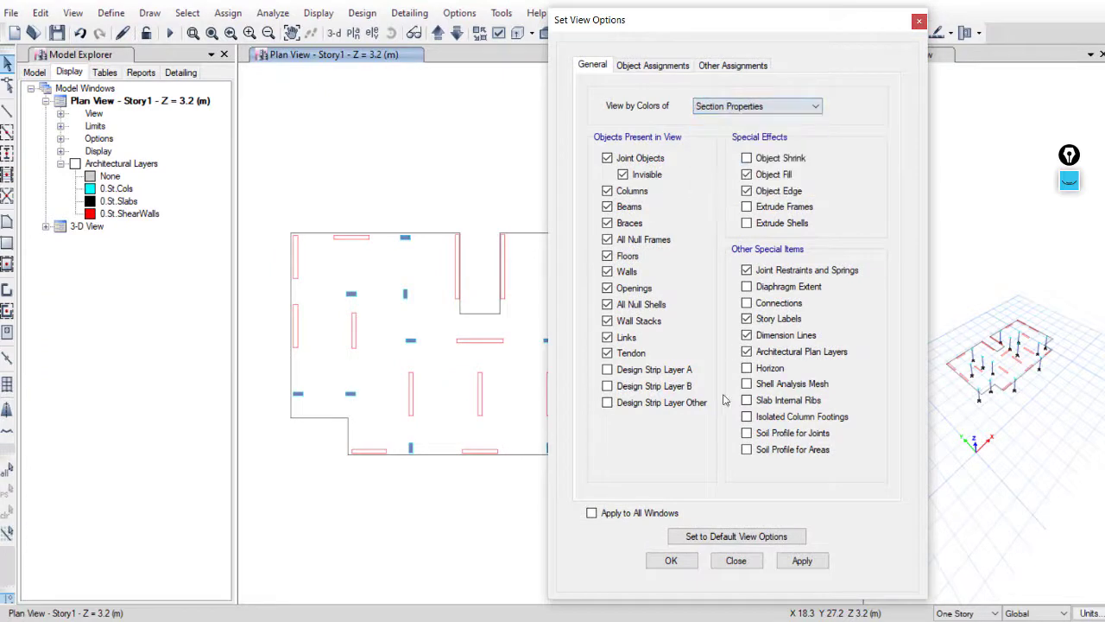
left_click(799, 562)
left_click(687, 563)
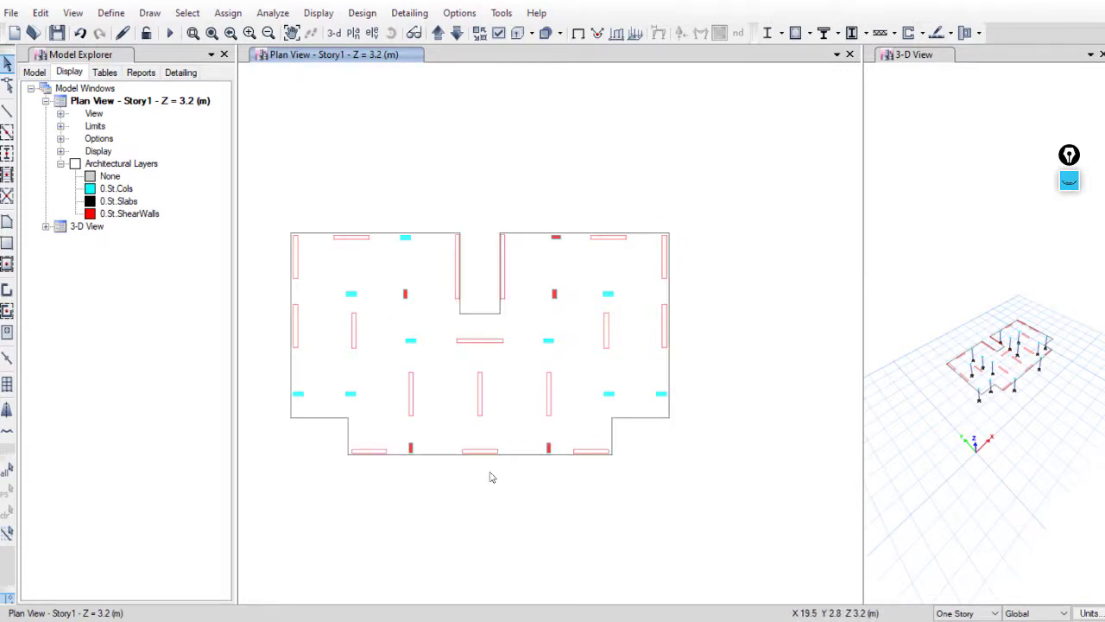
Window-select the five red FSec1 columns on the Story1 plan
scroll(423, 475, "up", 4)
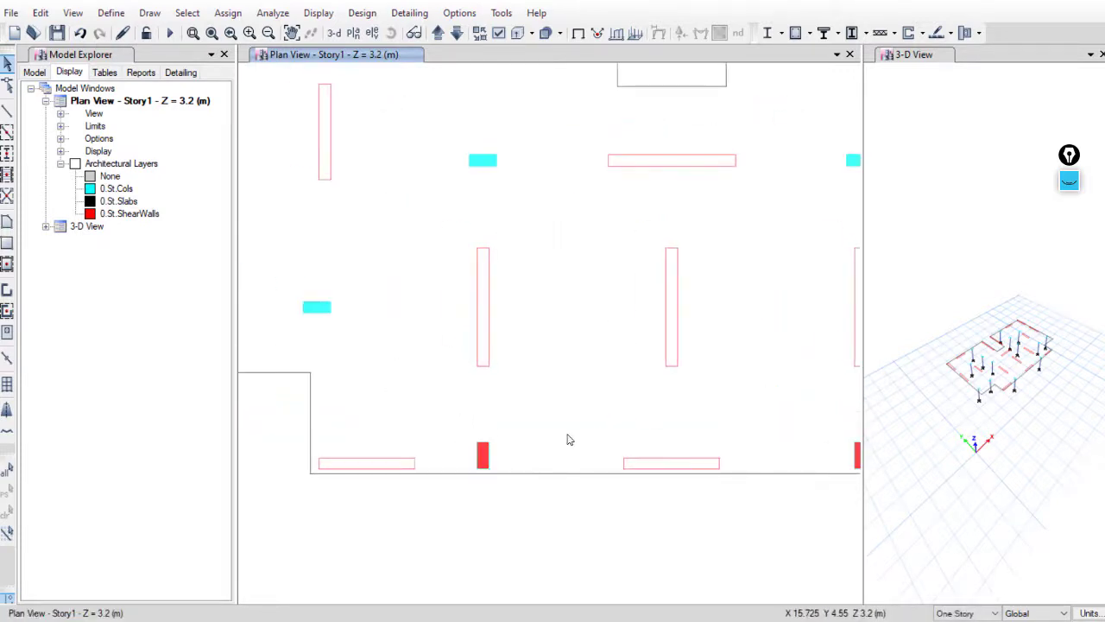
scroll(560, 446, "down", 4)
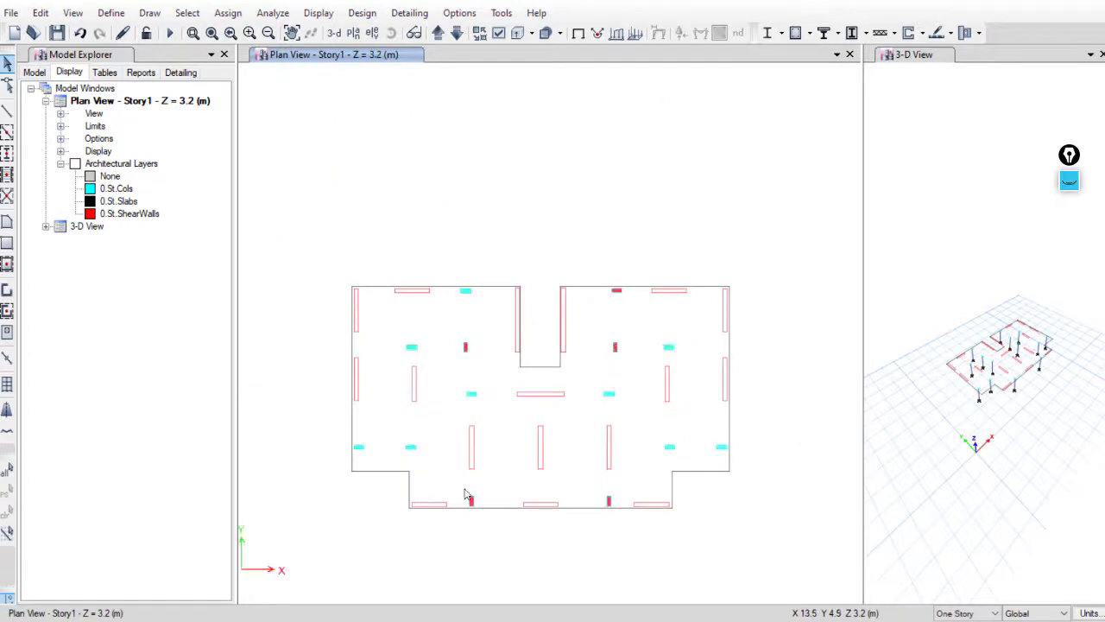
left_click_drag(464, 488, 512, 534)
left_click_drag(599, 488, 623, 530)
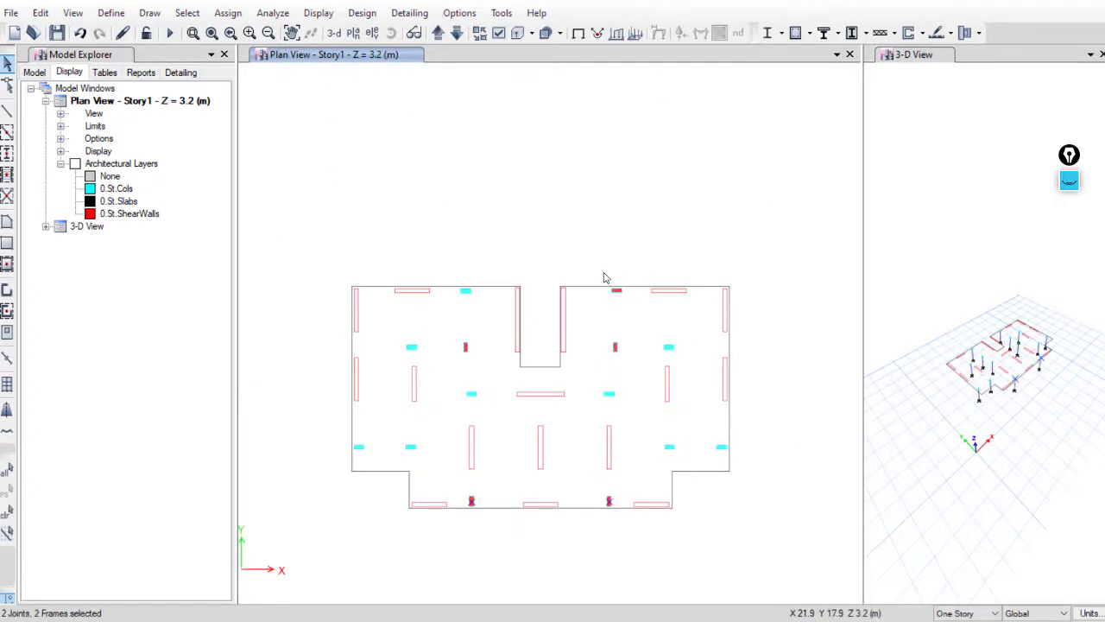
left_click_drag(601, 270, 639, 370)
left_click_drag(456, 336, 489, 372)
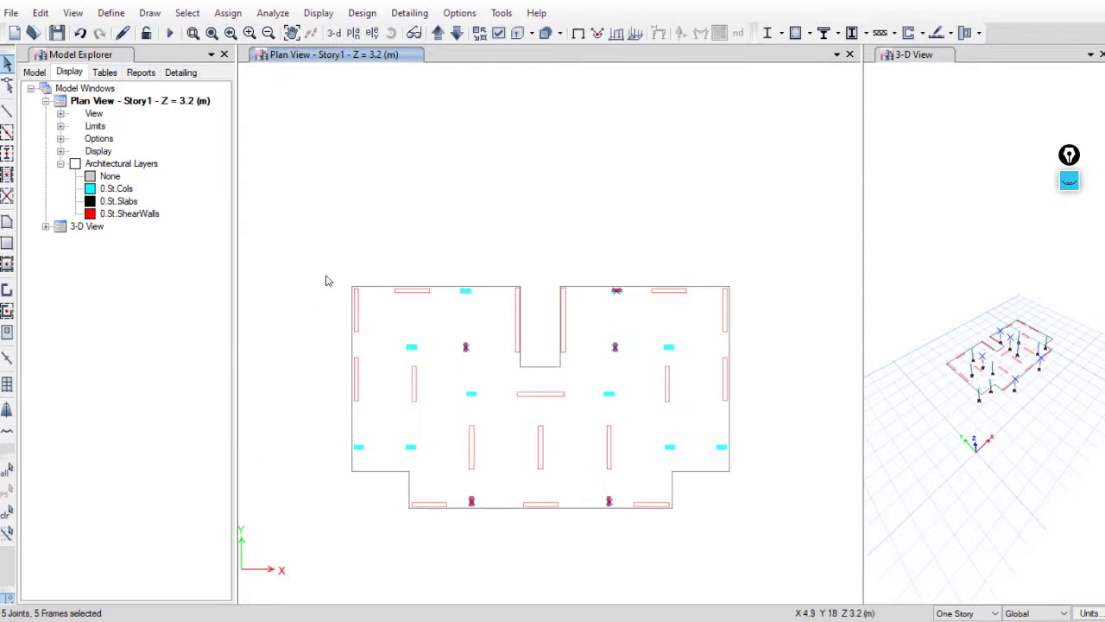
Assign the Col25x60 section to the selected columns and check the plan
left_click(228, 13)
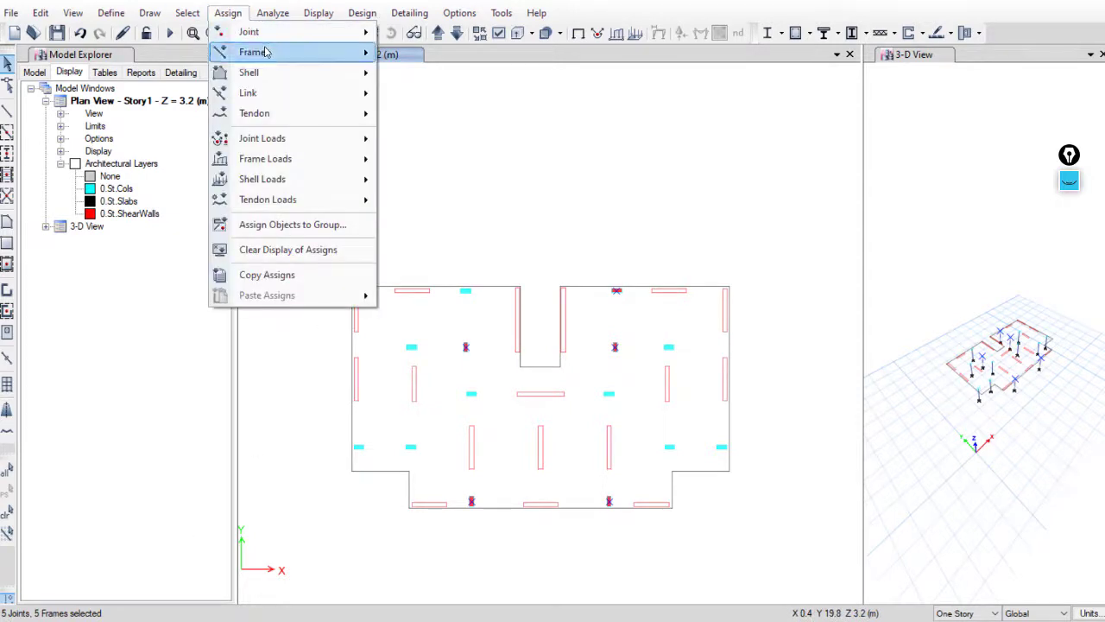
mouse_move(256, 53)
left_click(440, 53)
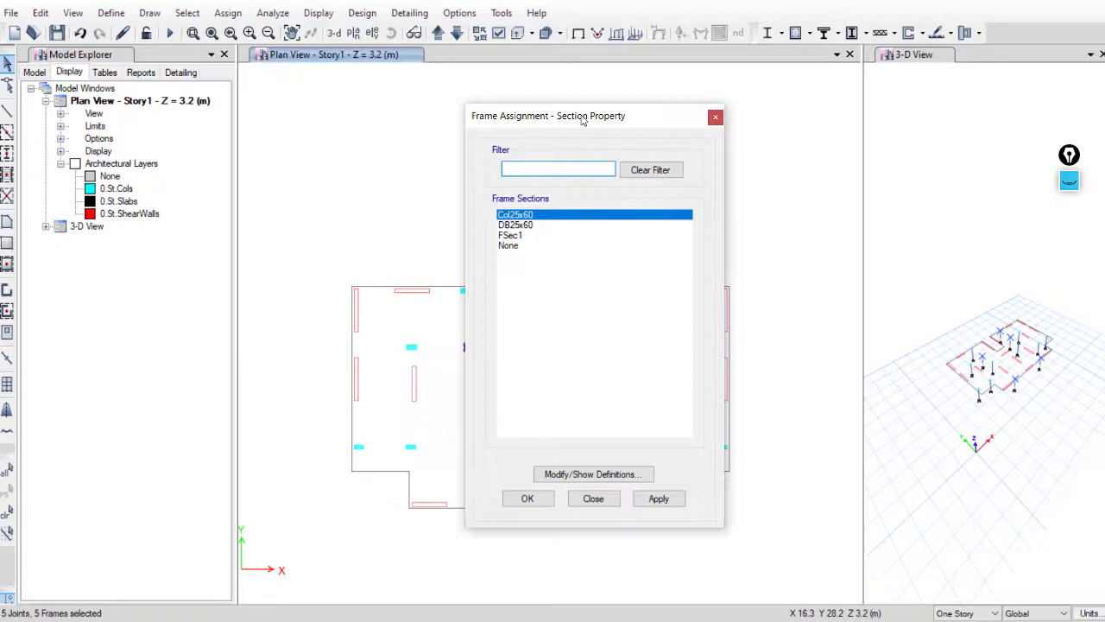
left_click_drag(582, 121, 727, 117)
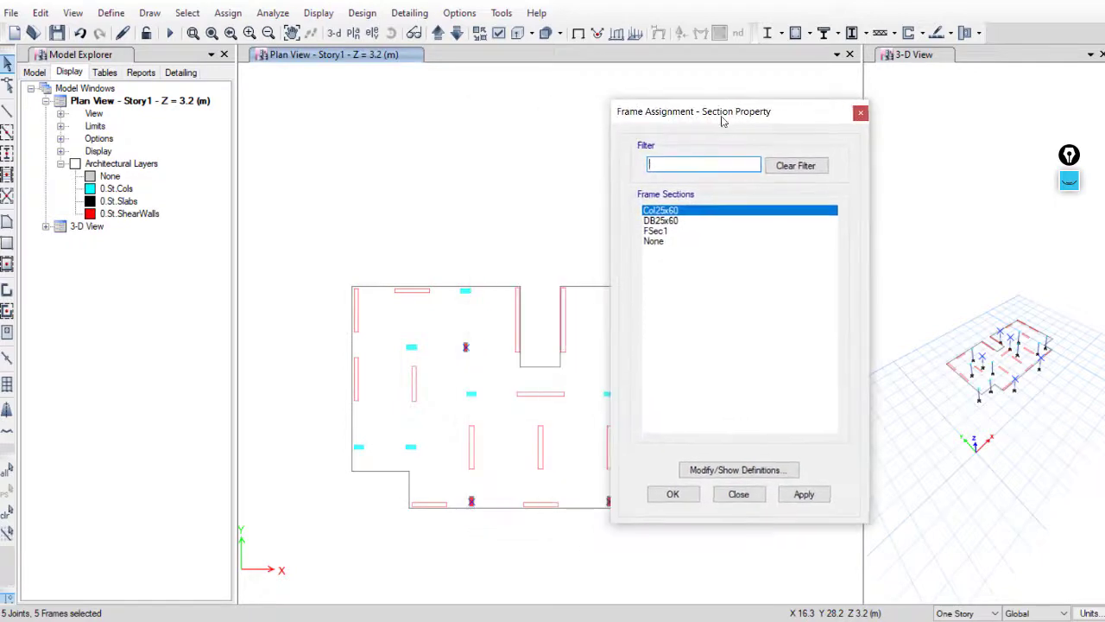
left_click(803, 496)
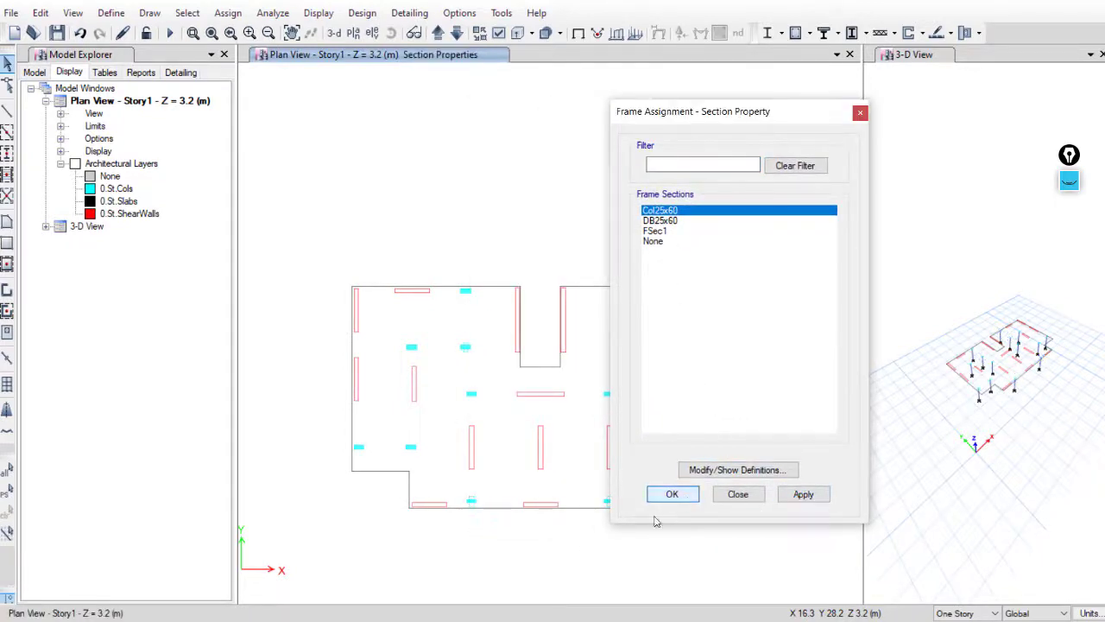
left_click(665, 493)
scroll(501, 530, "up", 3)
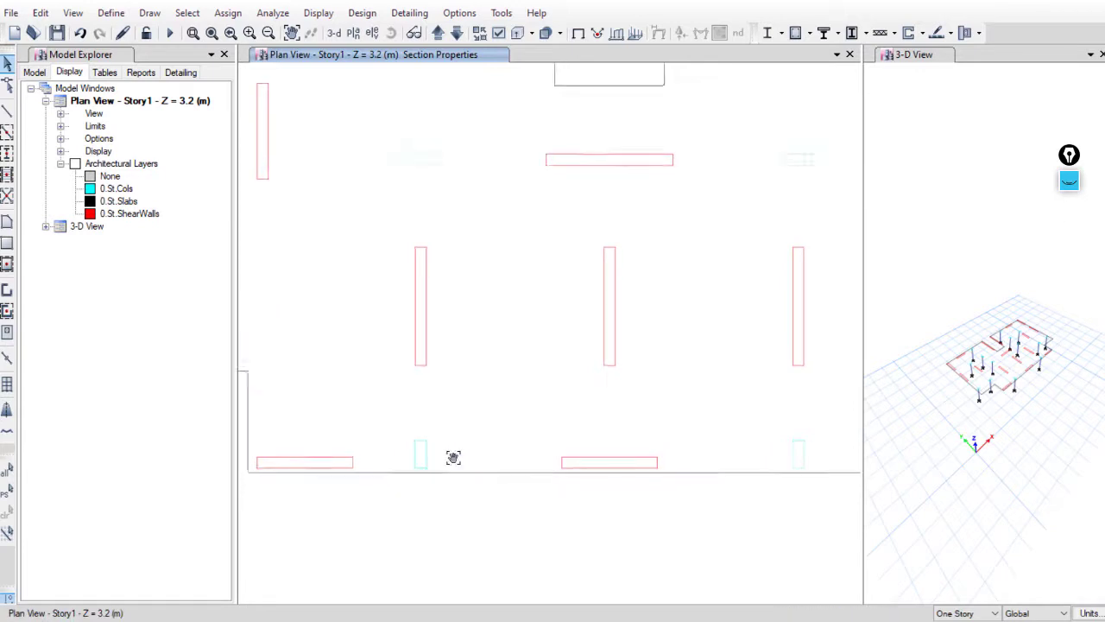
middle_click_drag(452, 340, 441, 380)
scroll(449, 445, "down", 3)
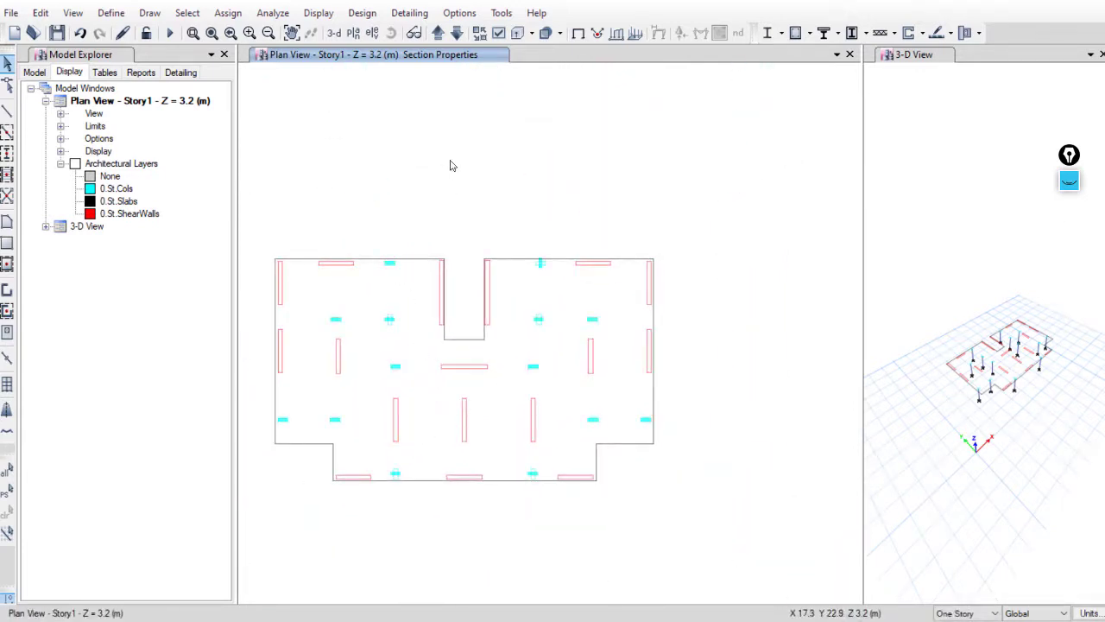
Turn on Frame Local Axes display under Object Assignments
left_click(498, 35)
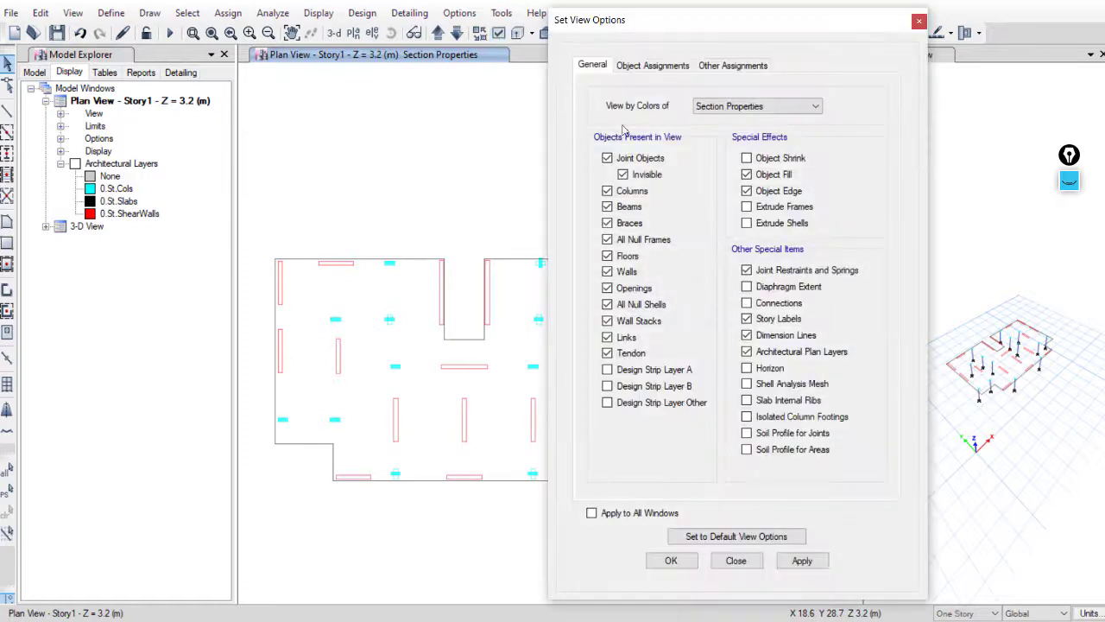
left_click(656, 67)
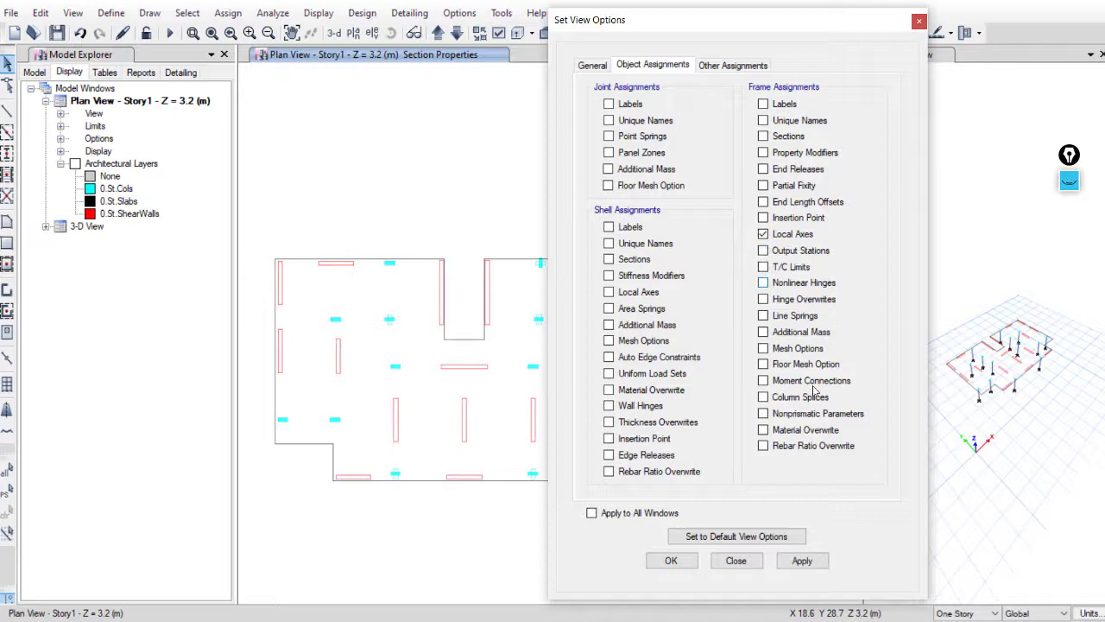
left_click(801, 562)
left_click(722, 566)
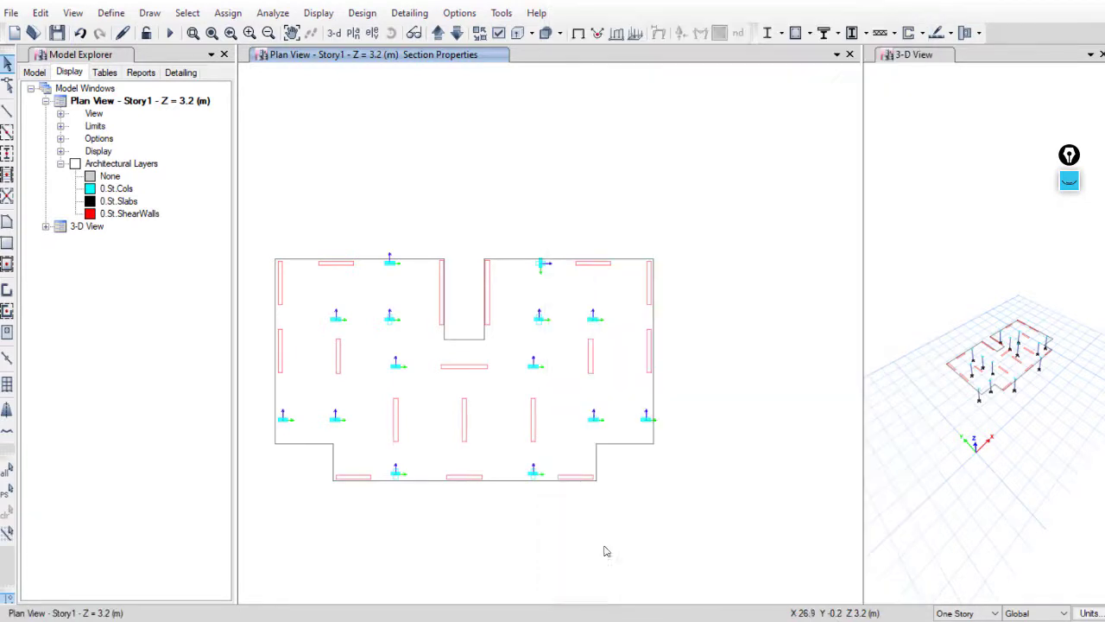
Select four columns, including the lower-left, upper-left and upper-right ones
scroll(413, 376, "up", 4)
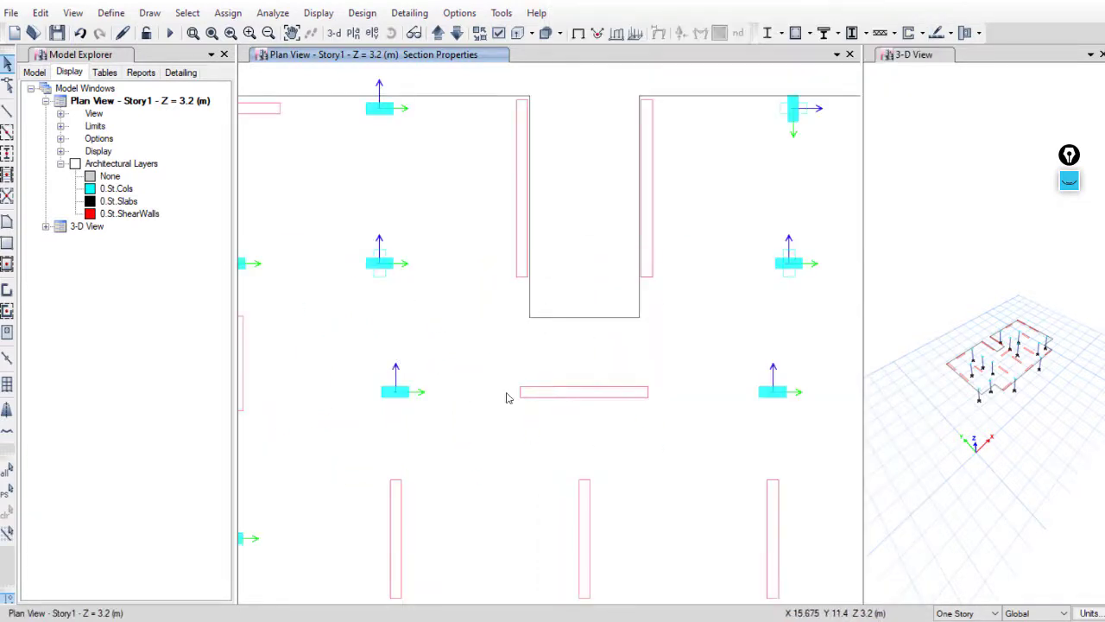
scroll(530, 252, "up", 2)
scroll(393, 492, "up", 3)
left_click(429, 536)
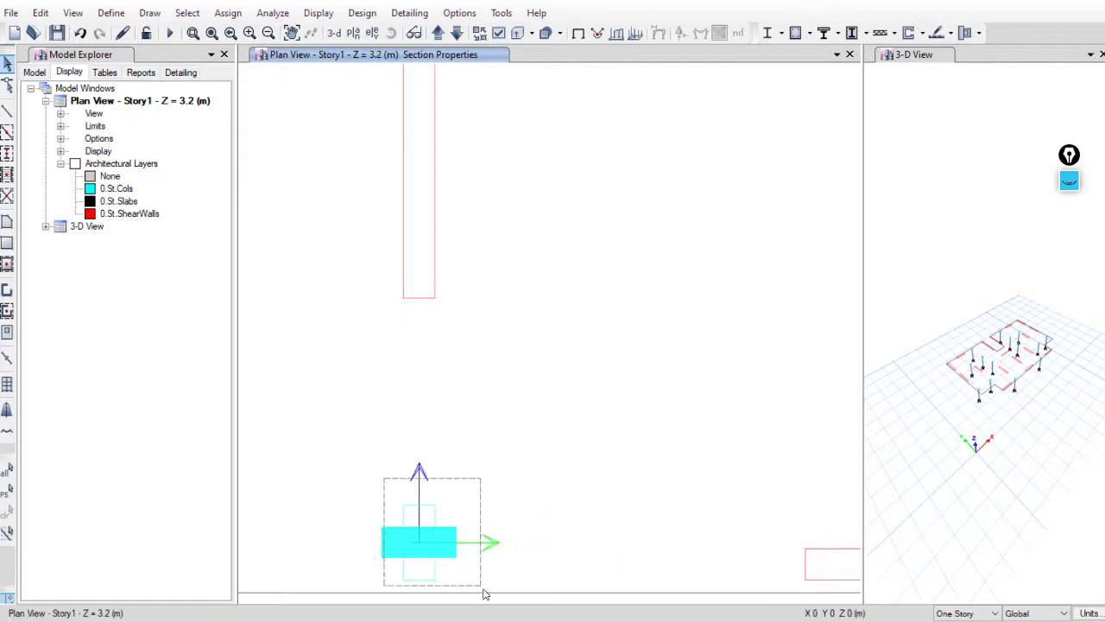
scroll(547, 555, "down", 4)
scroll(637, 426, "up", 1)
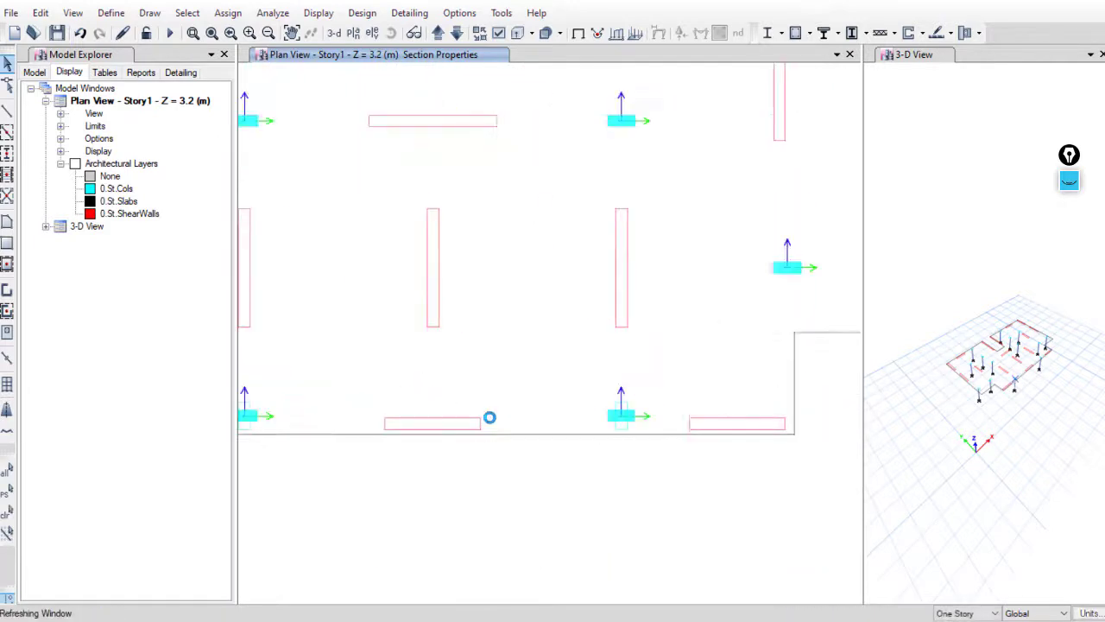
middle_click_drag(509, 350, 610, 521)
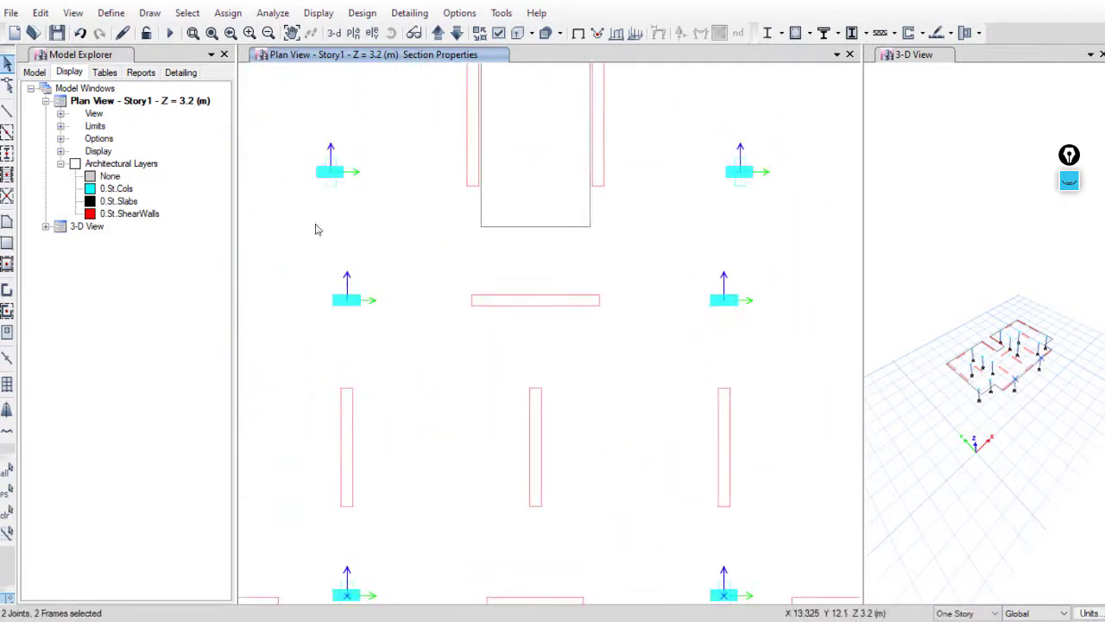
left_click(330, 172)
left_click_drag(363, 215, 363, 216)
left_click_drag(705, 121, 788, 206)
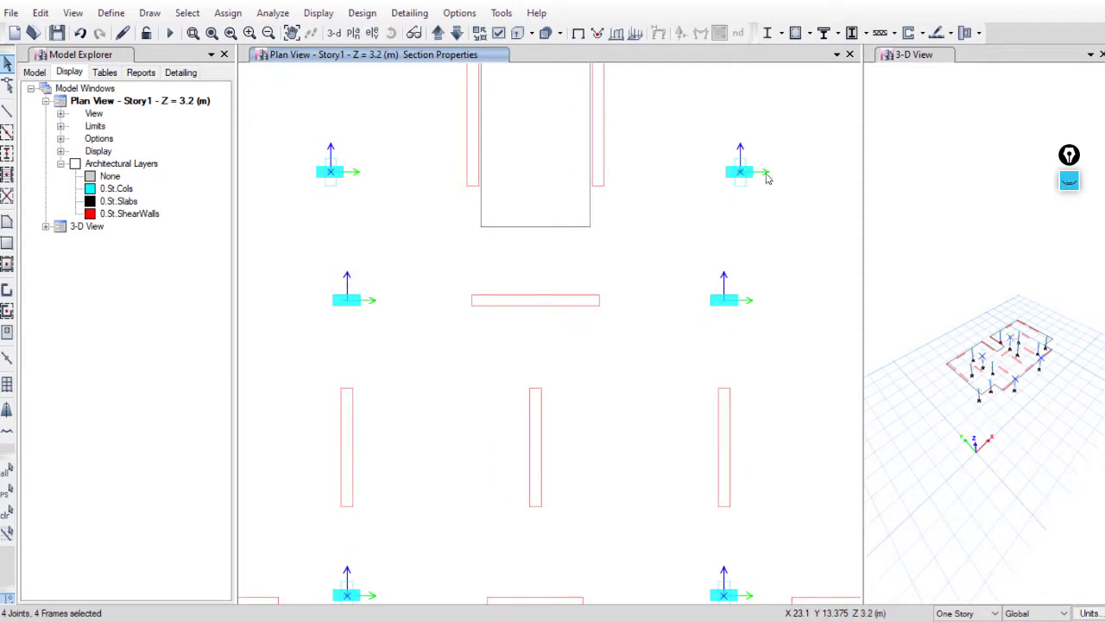
Orient the selected columns' local axes to grid system G1 with major direction Y
left_click(229, 12)
mouse_move(259, 52)
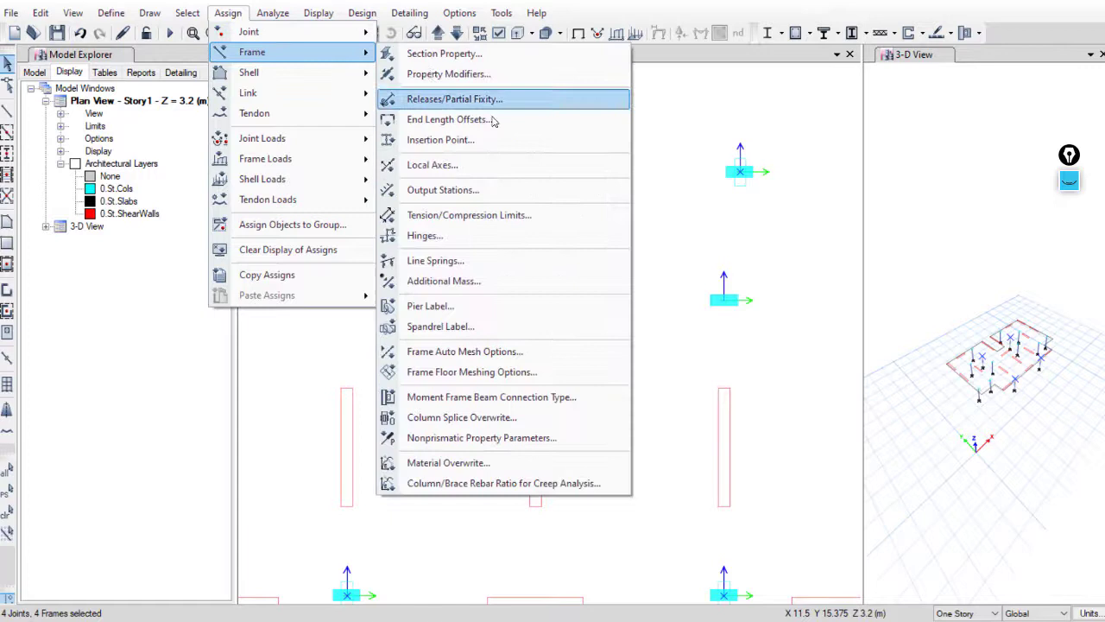
left_click(406, 166)
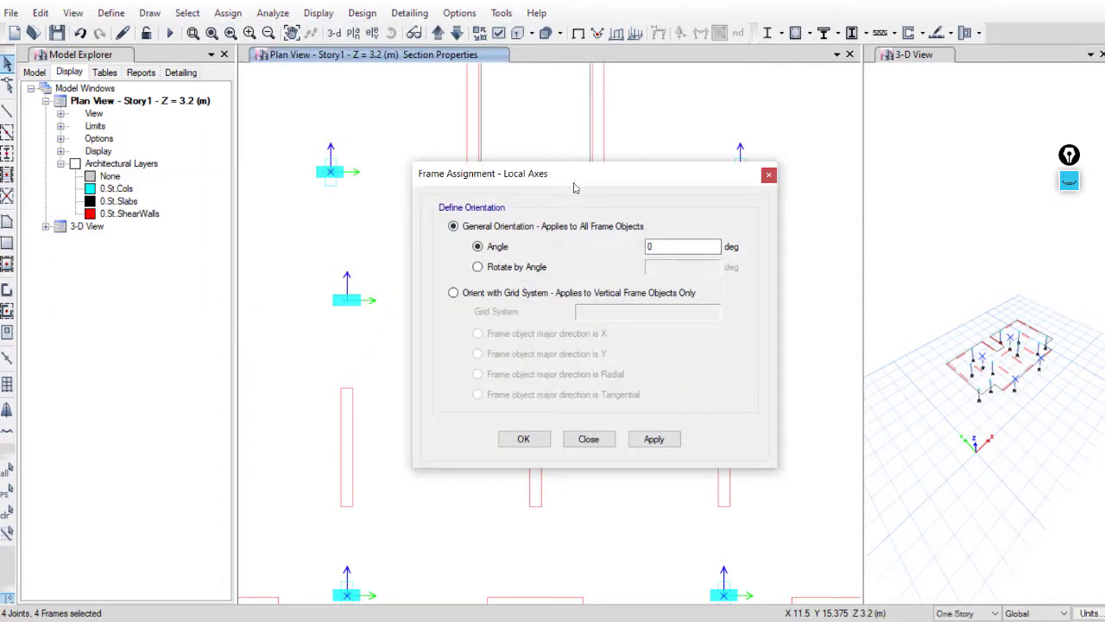
left_click(499, 293)
left_click_drag(603, 182, 726, 140)
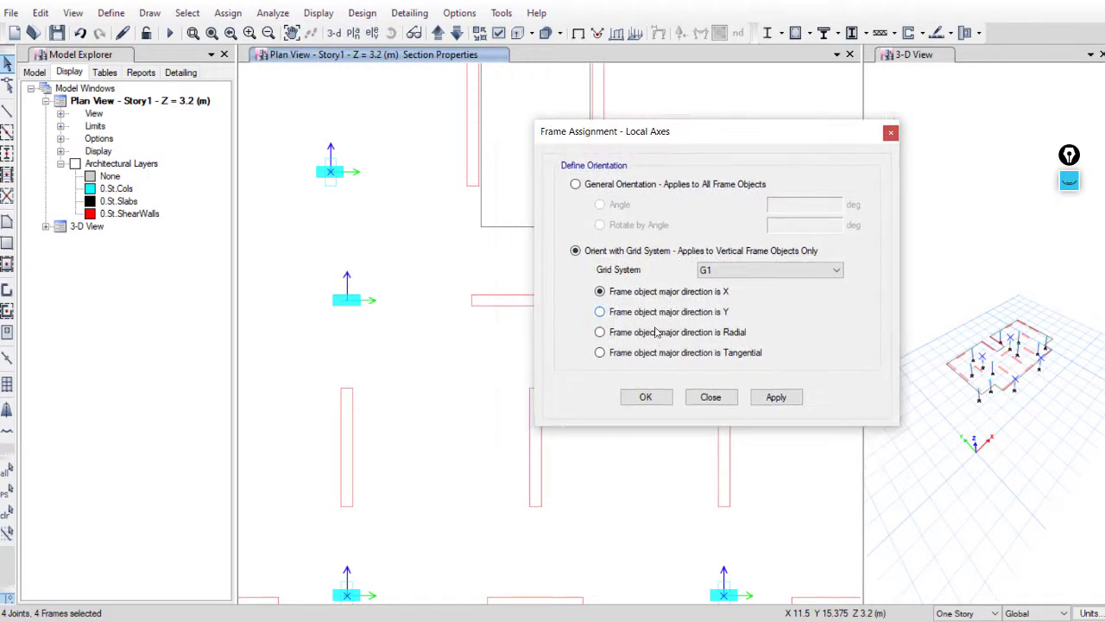
left_click(773, 396)
left_click(646, 398)
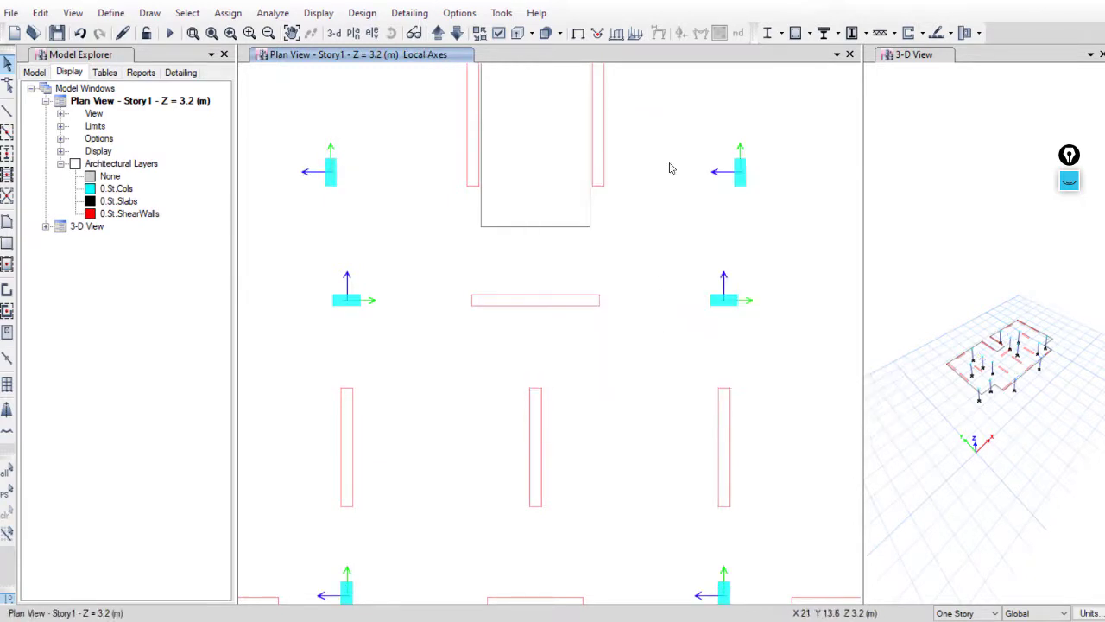
Orient the column near the top of the plan to grid G1 with major direction X
scroll(523, 449, "up", 2)
left_click_drag(528, 235, 626, 363)
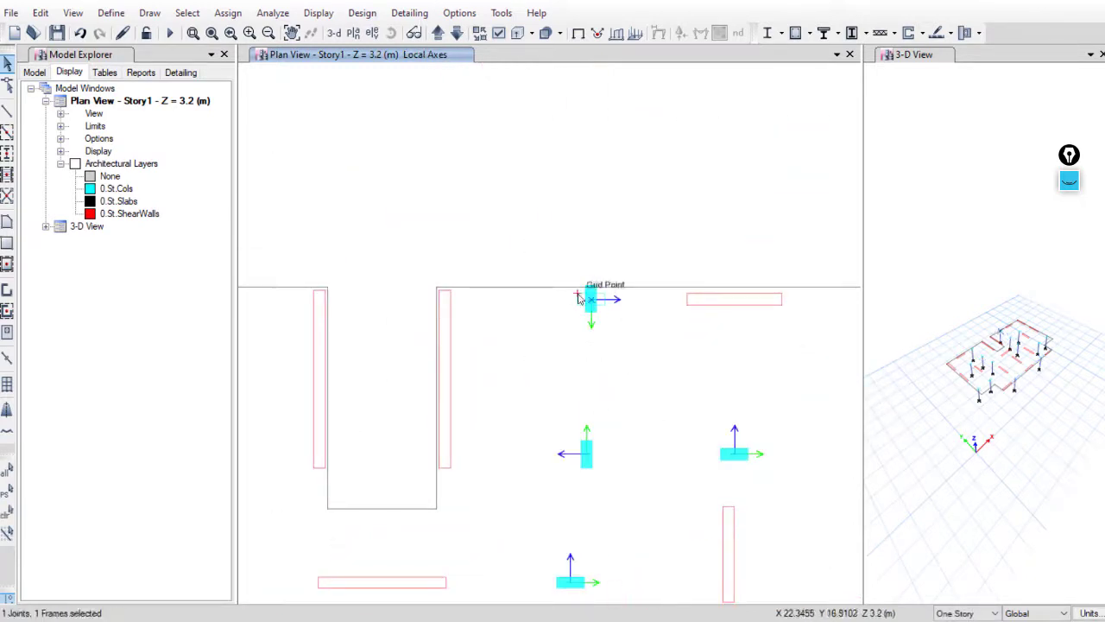
left_click(228, 13)
mouse_move(259, 52)
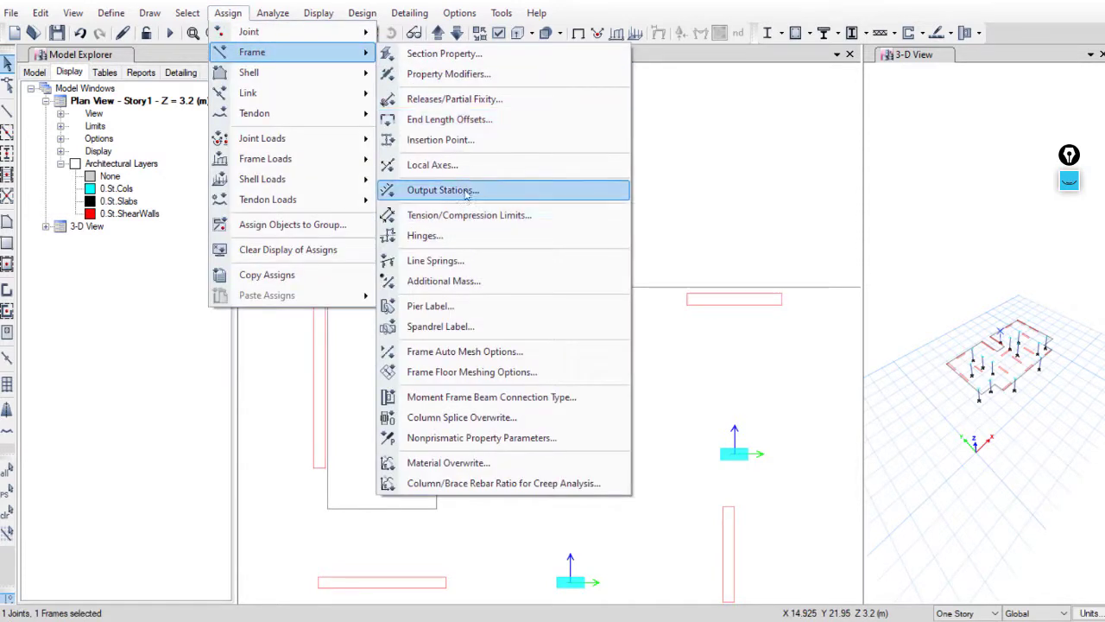
left_click(471, 165)
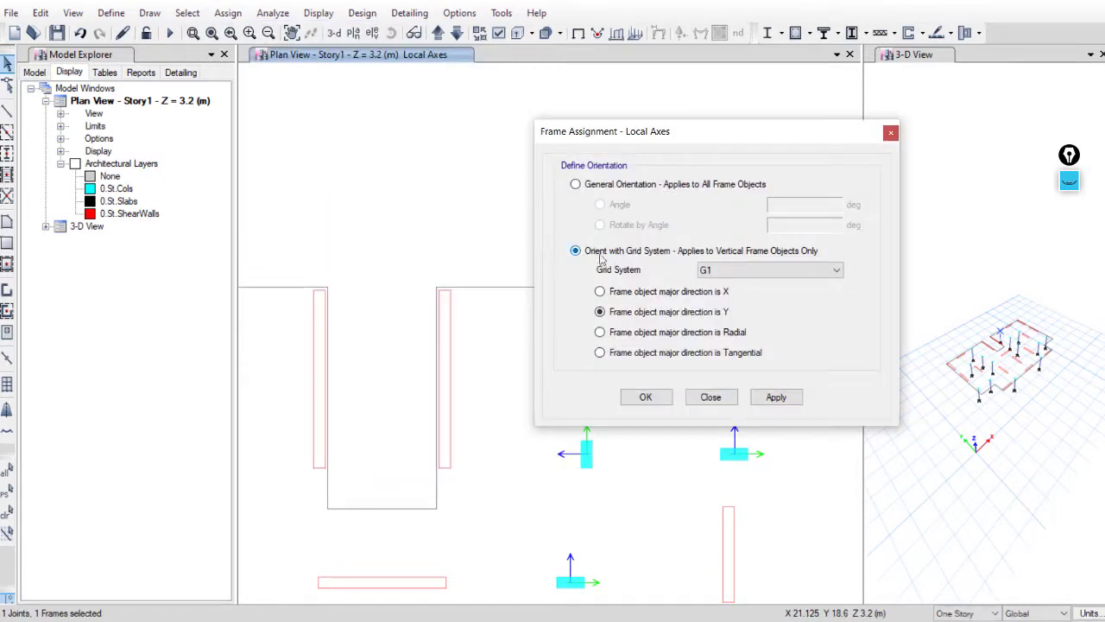
left_click(683, 294)
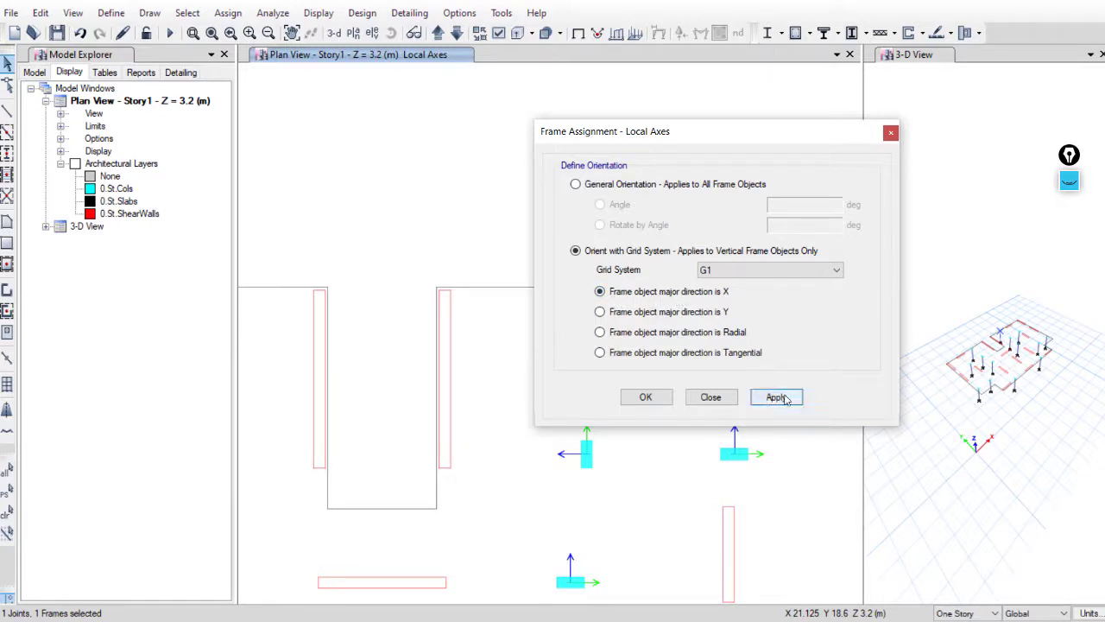
left_click(778, 397)
left_click(643, 397)
scroll(658, 364, "down", 2)
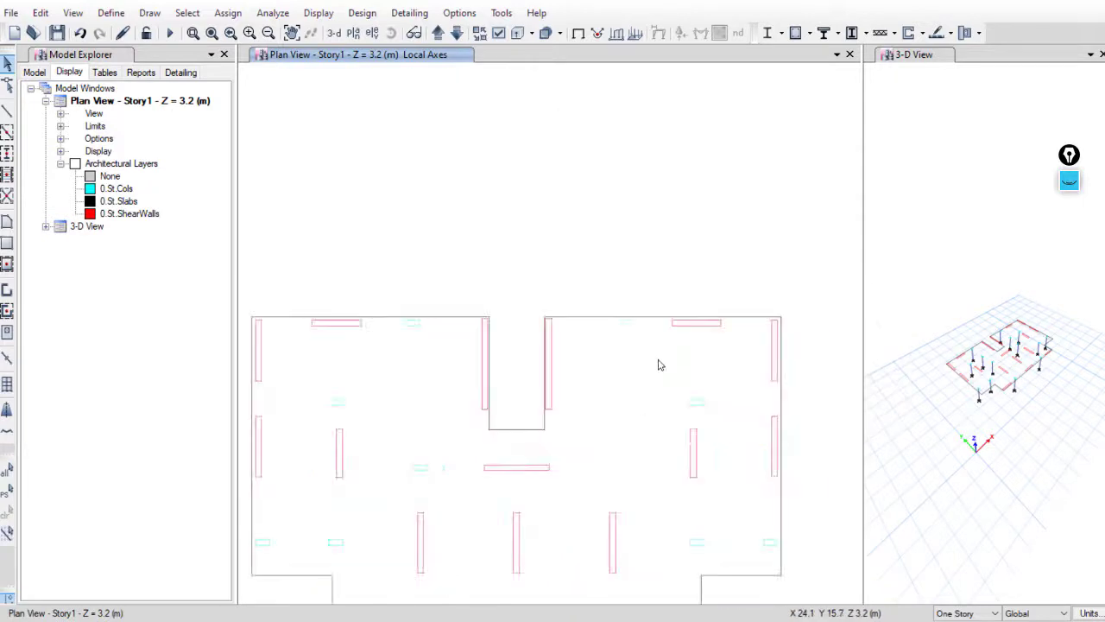
scroll(658, 364, "down", 2)
scroll(644, 348, "up", 2)
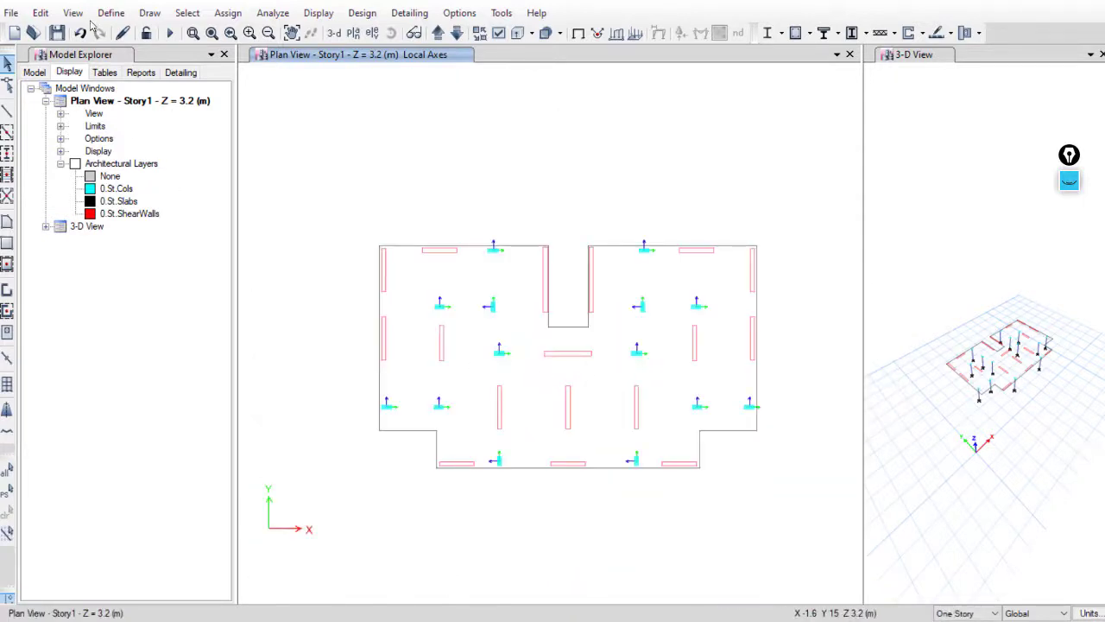
Delete the unused FSec1 frame section and save the model
left_click(111, 13)
mouse_move(190, 56)
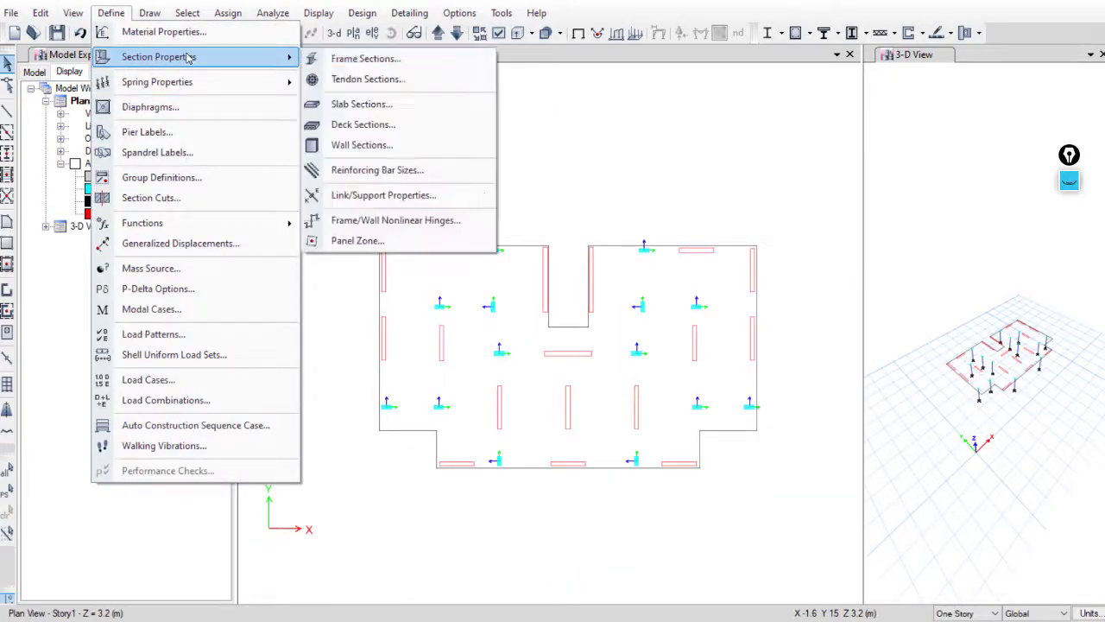
left_click(356, 59)
left_click(423, 285)
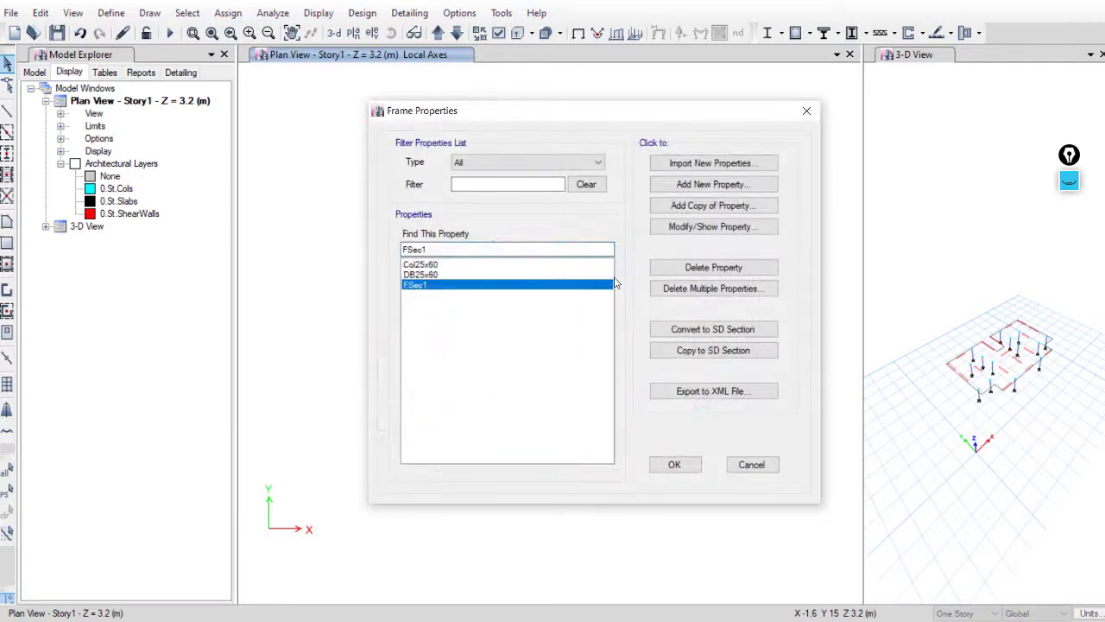
left_click(664, 268)
left_click(637, 363)
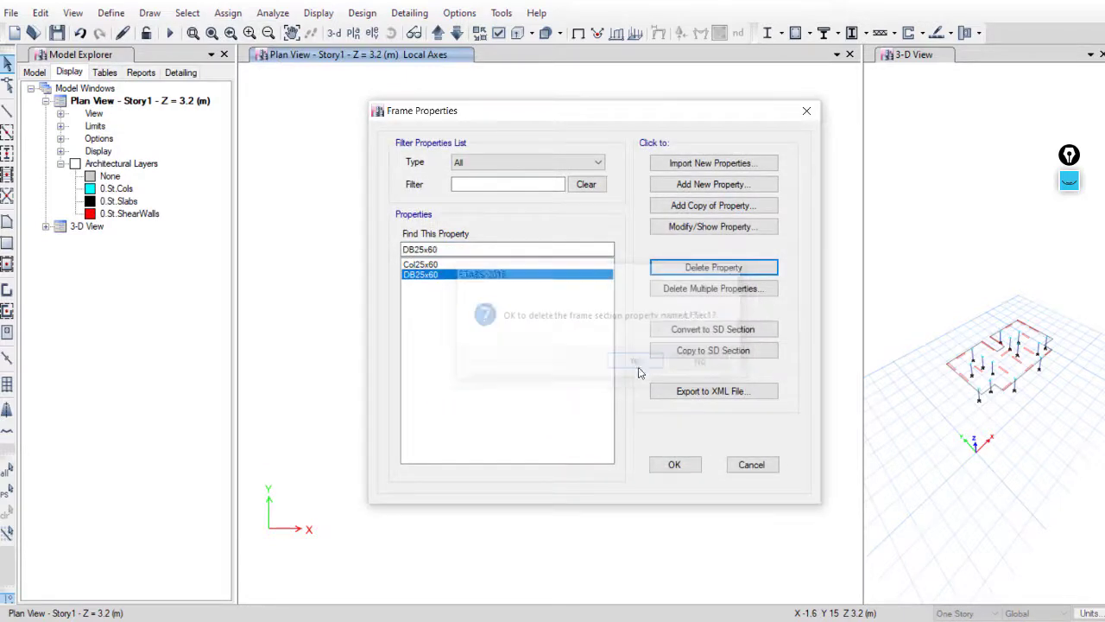
left_click(669, 465)
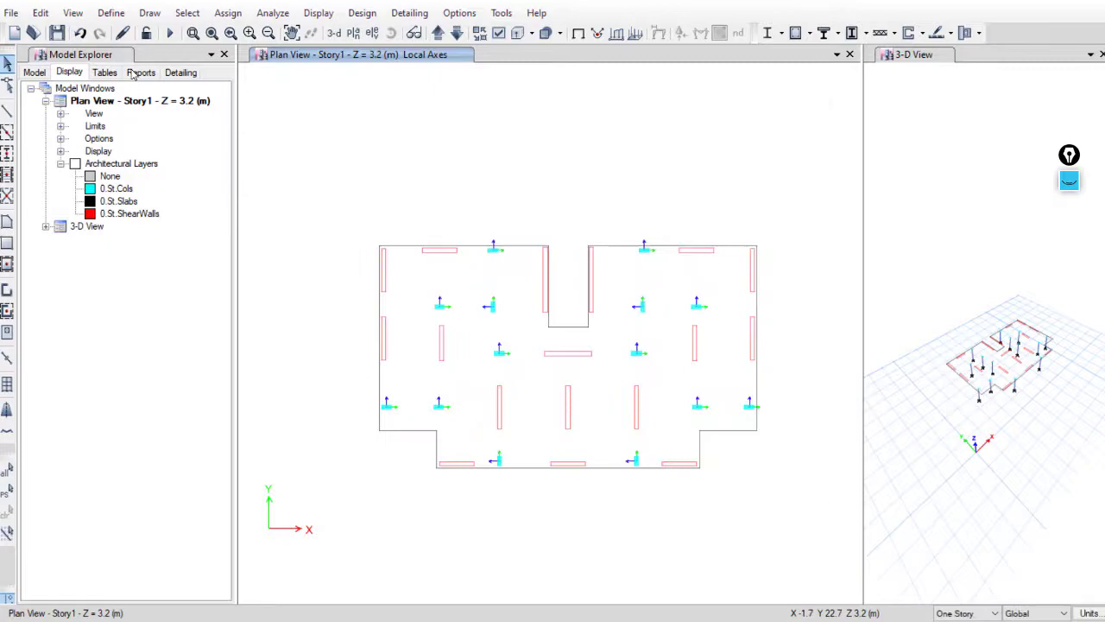
left_click(56, 33)
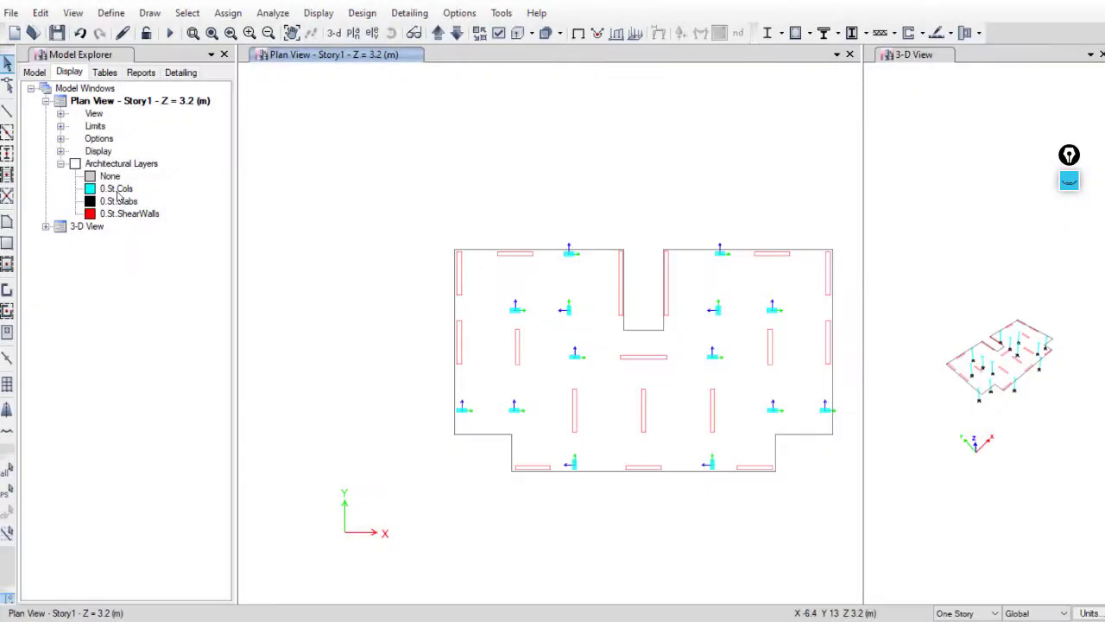
Hide the 0.St.Cols architectural layer
left_click(116, 189)
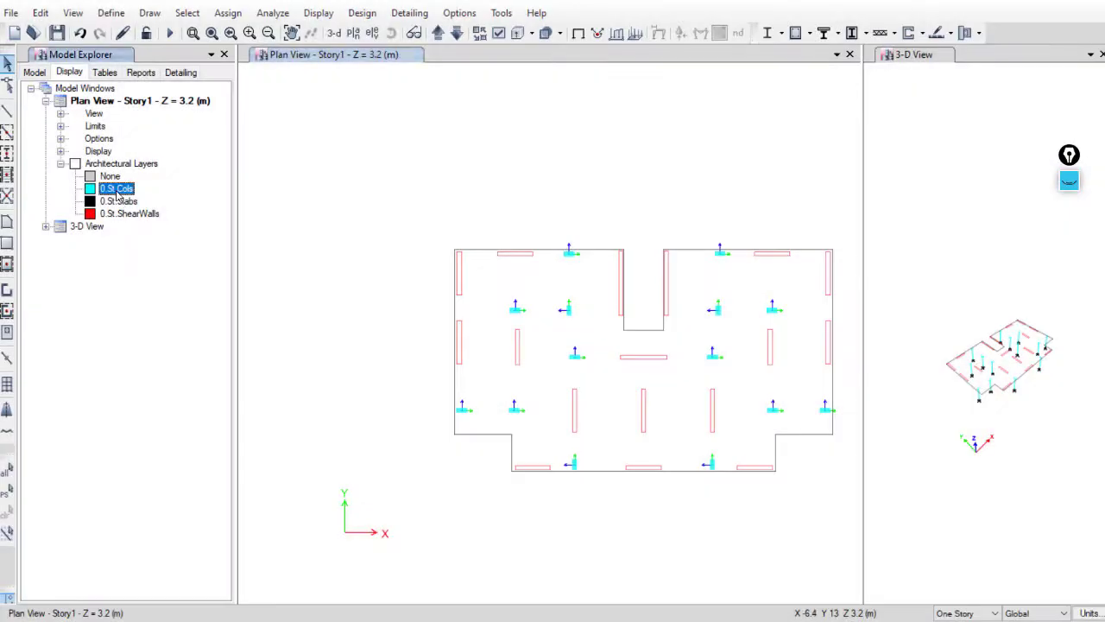
right_click(116, 191)
left_click(138, 202)
Turn off the Frame Local Axes display on the plan
left_click(499, 32)
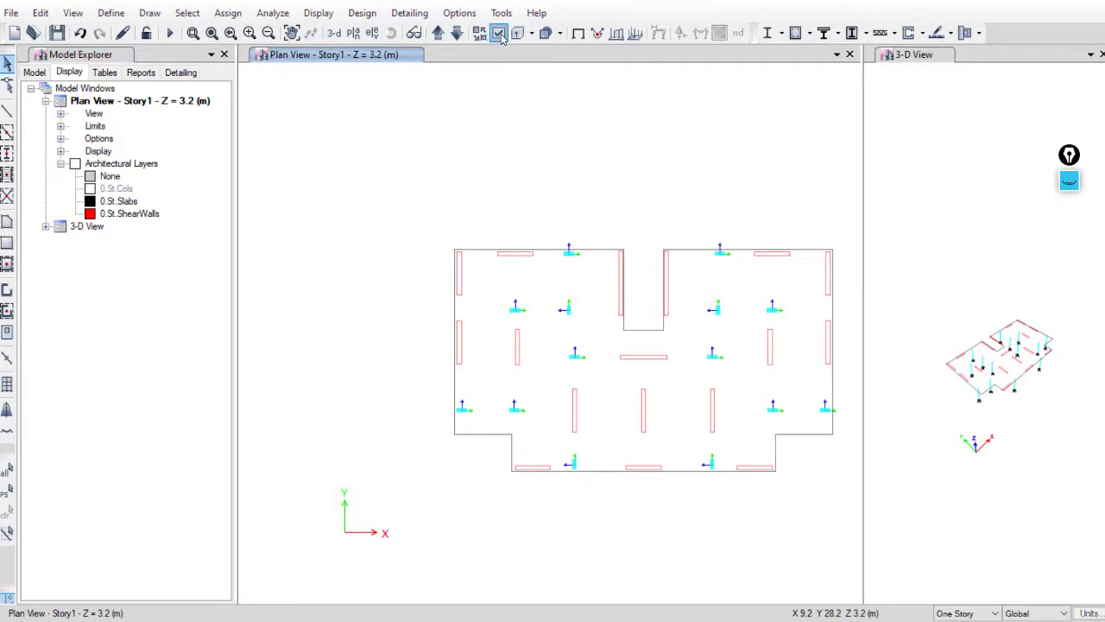
left_click(664, 65)
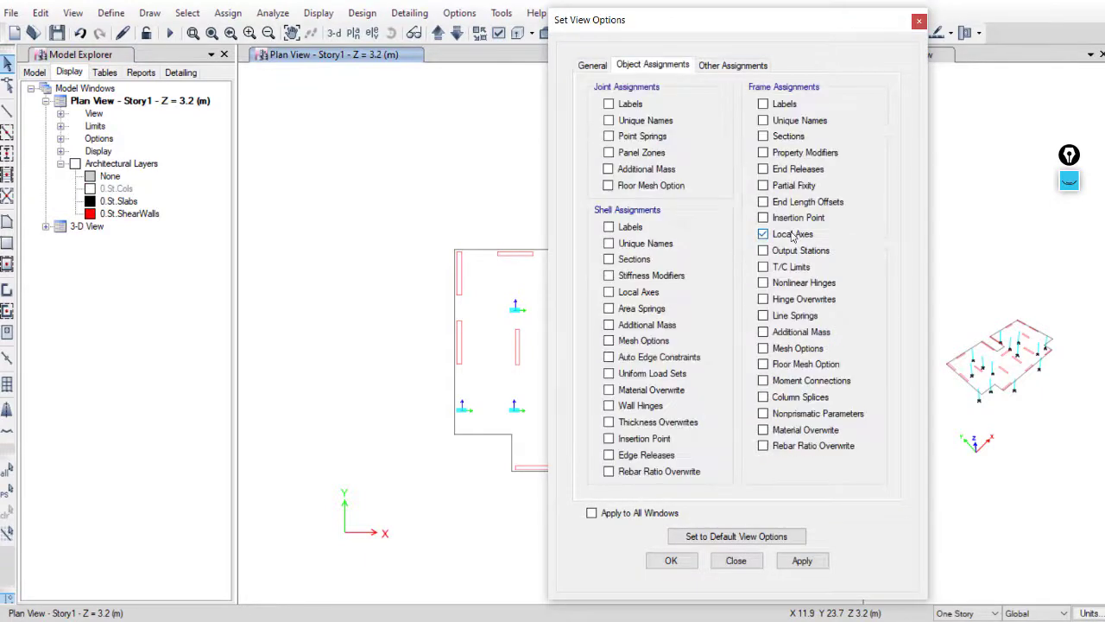
left_click(793, 234)
left_click(753, 563)
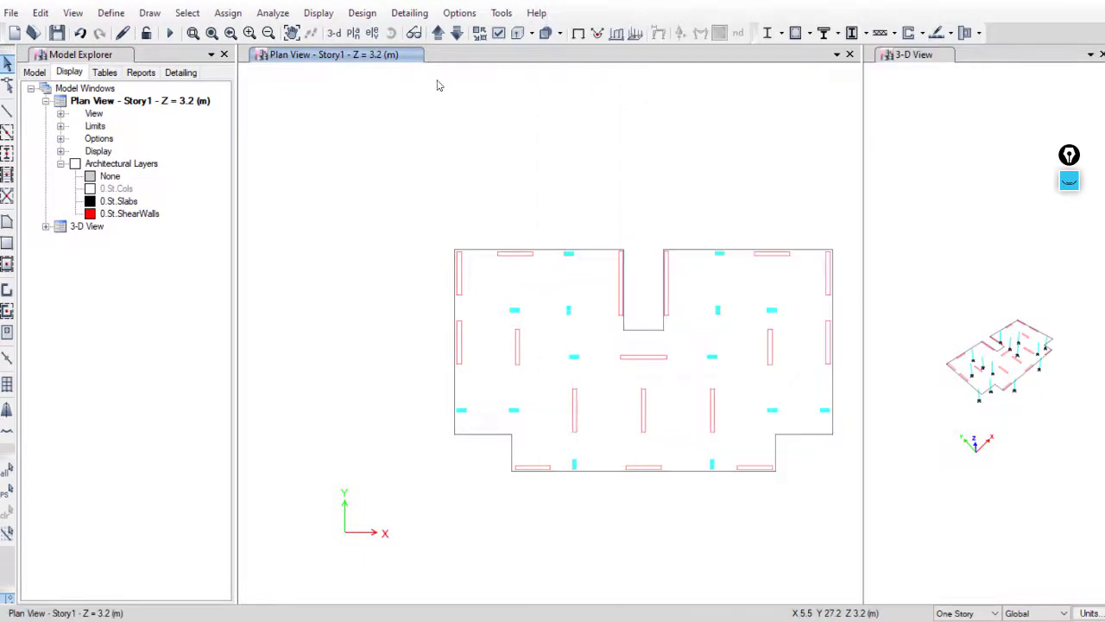
middle_click_drag(582, 185, 451, 175)
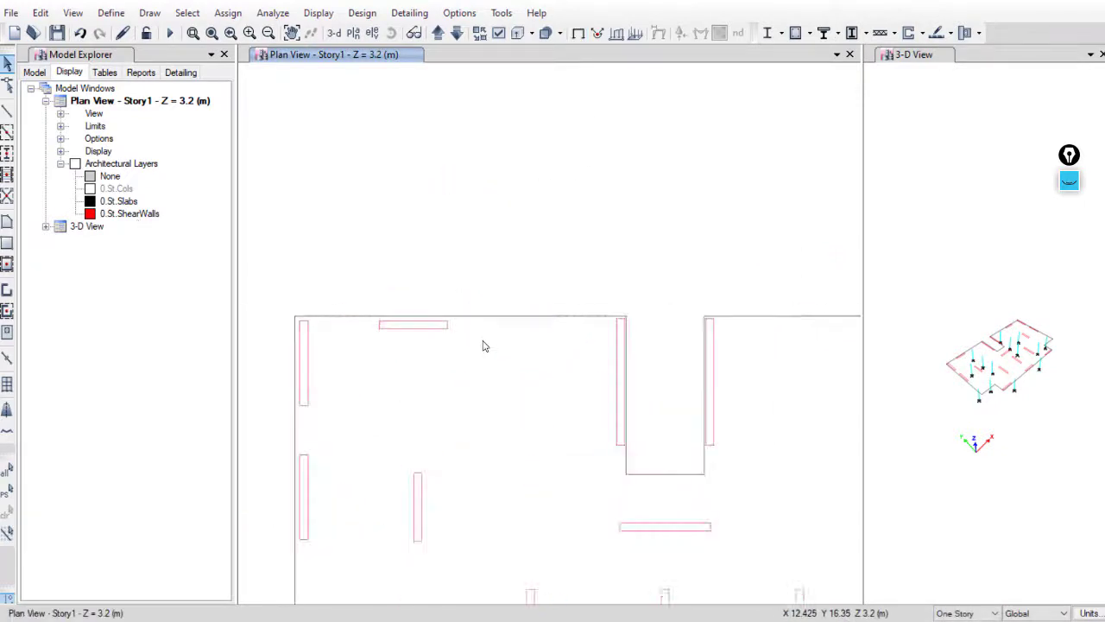
scroll(467, 343, "down", 5)
scroll(438, 344, "up", 3)
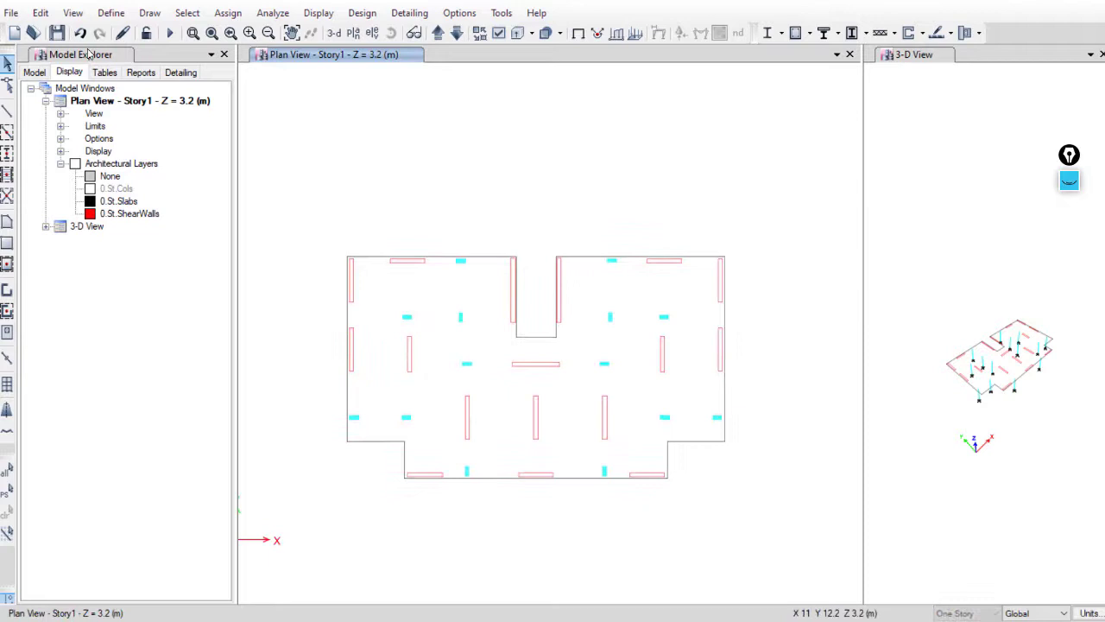
left_click(121, 14)
mouse_move(285, 56)
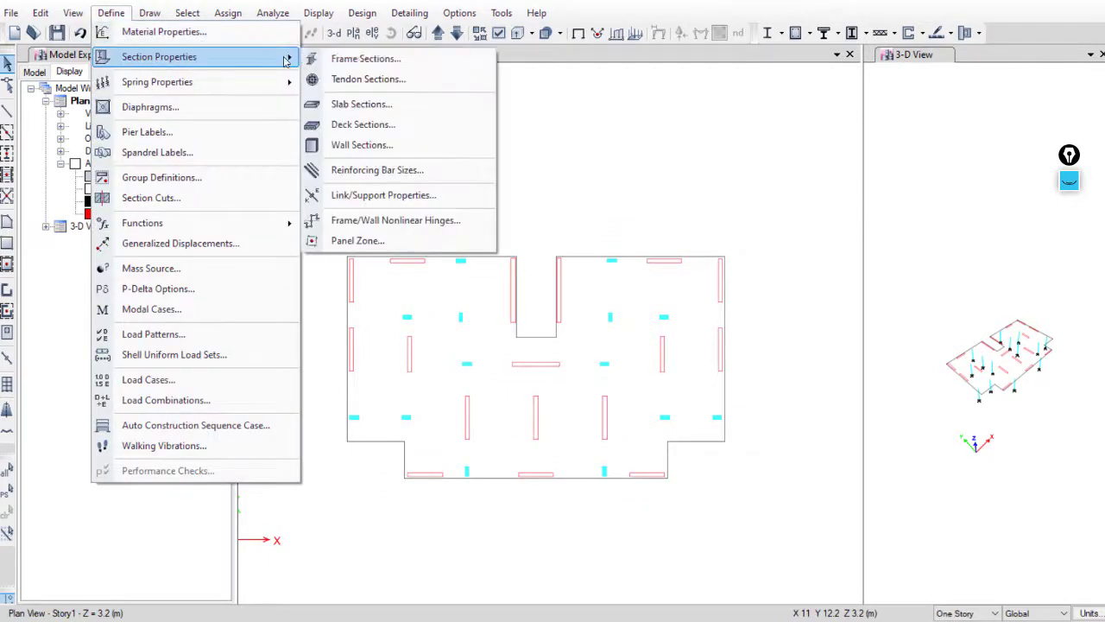
left_click(350, 144)
left_click_drag(680, 200, 939, 163)
left_click(889, 269)
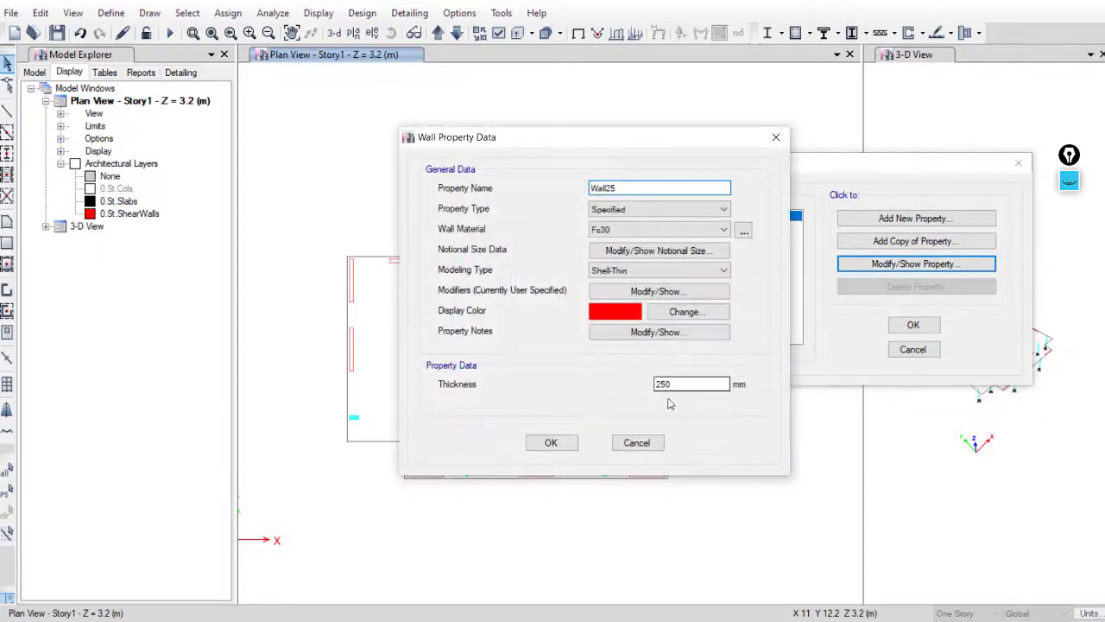
left_click(551, 442)
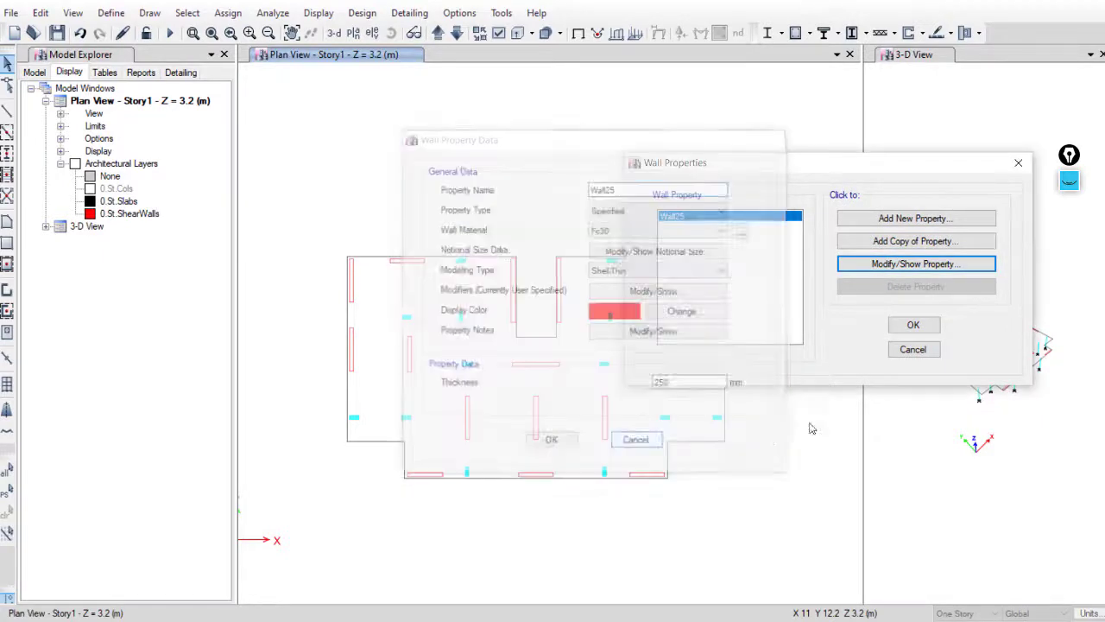
left_click(913, 348)
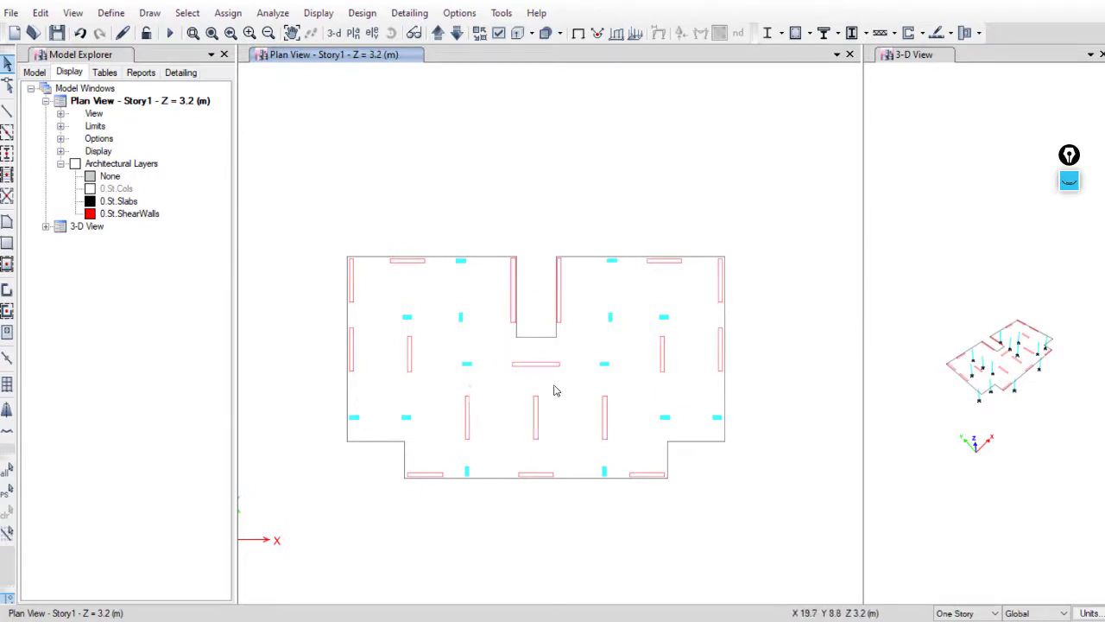
Create wall objects from the 0.St.ShearWalls layer on the Story1 plan
scroll(512, 428, "up", 3)
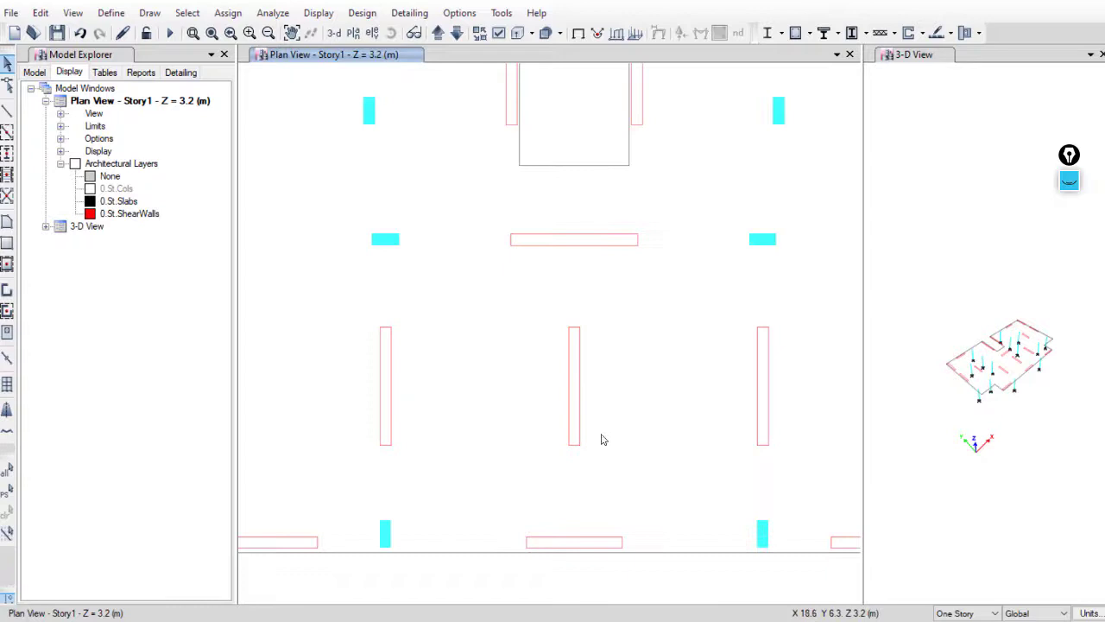
scroll(555, 458, "down", 3)
middle_click_drag(555, 459, 463, 434)
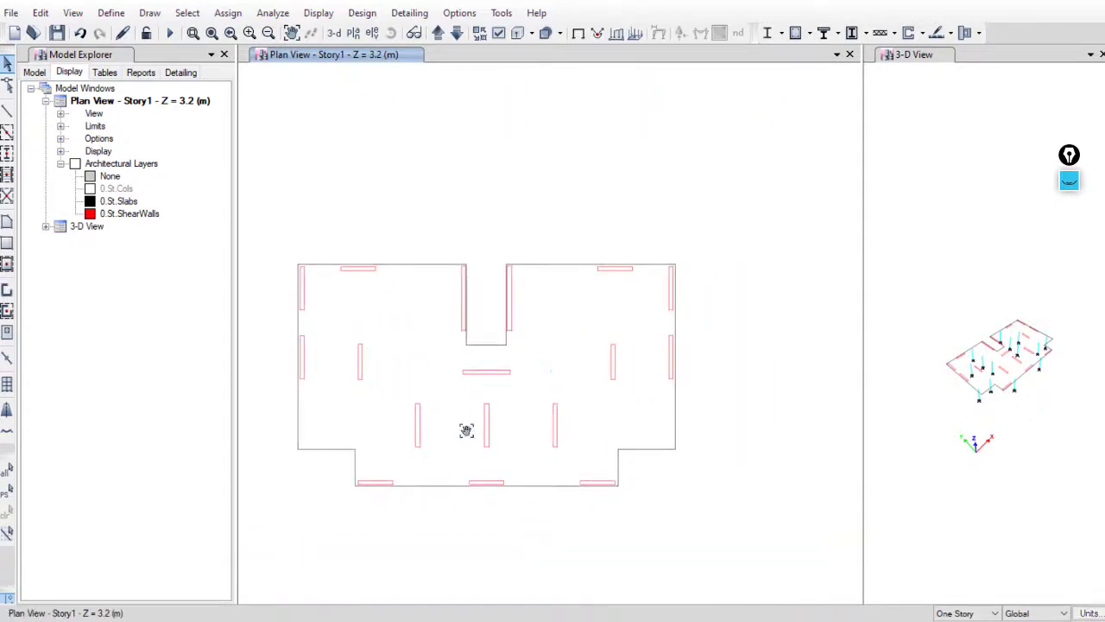
left_click(128, 213)
right_click(124, 217)
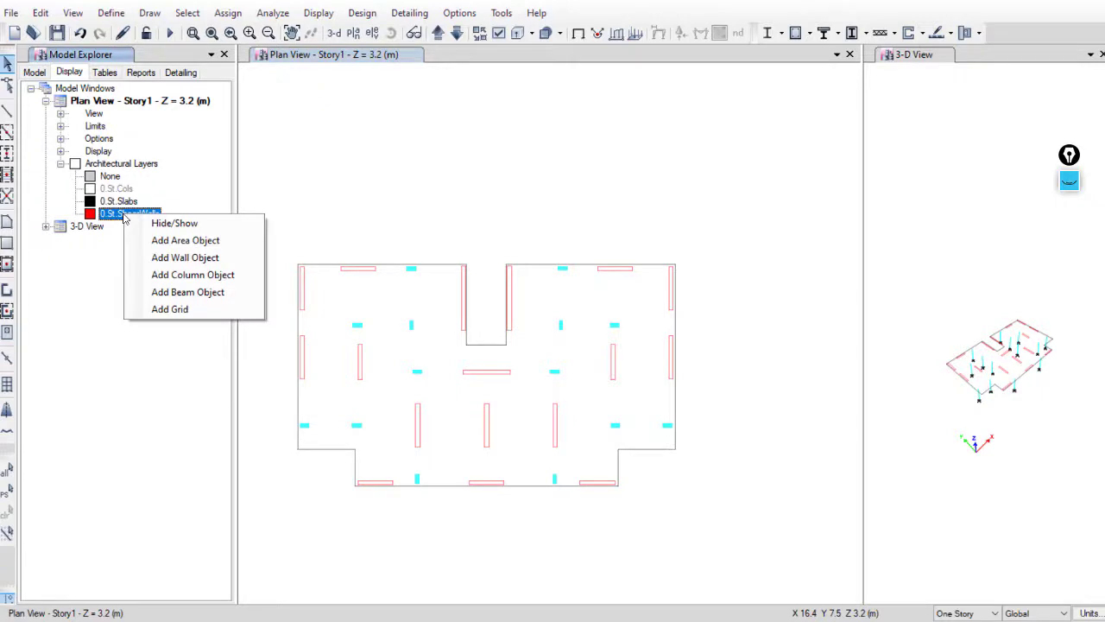
left_click(184, 258)
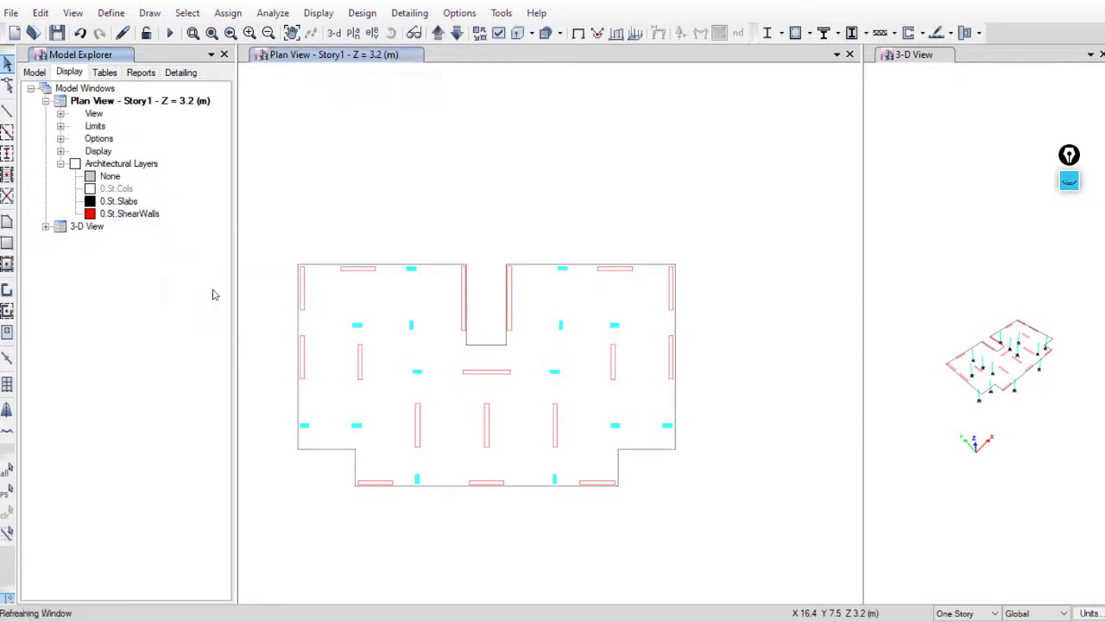
Orbit the 3-D model to inspect the new columns, then return to the plan view
left_click(882, 373)
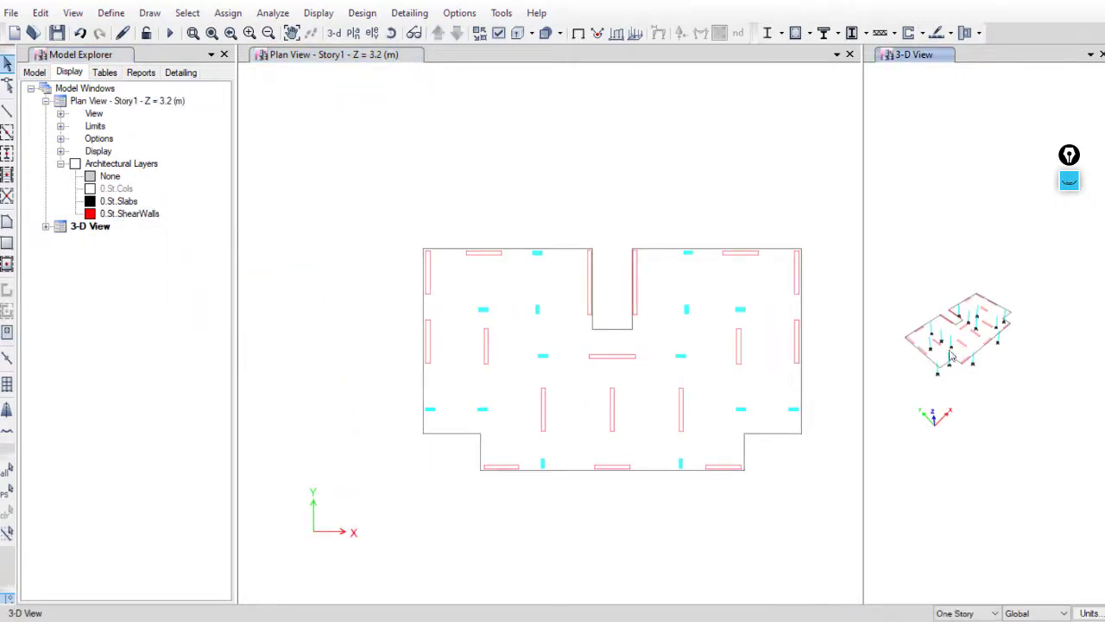
scroll(883, 373, "up", 2)
scroll(898, 380, "down", 2)
middle_click_drag(915, 384, 967, 389, "shift")
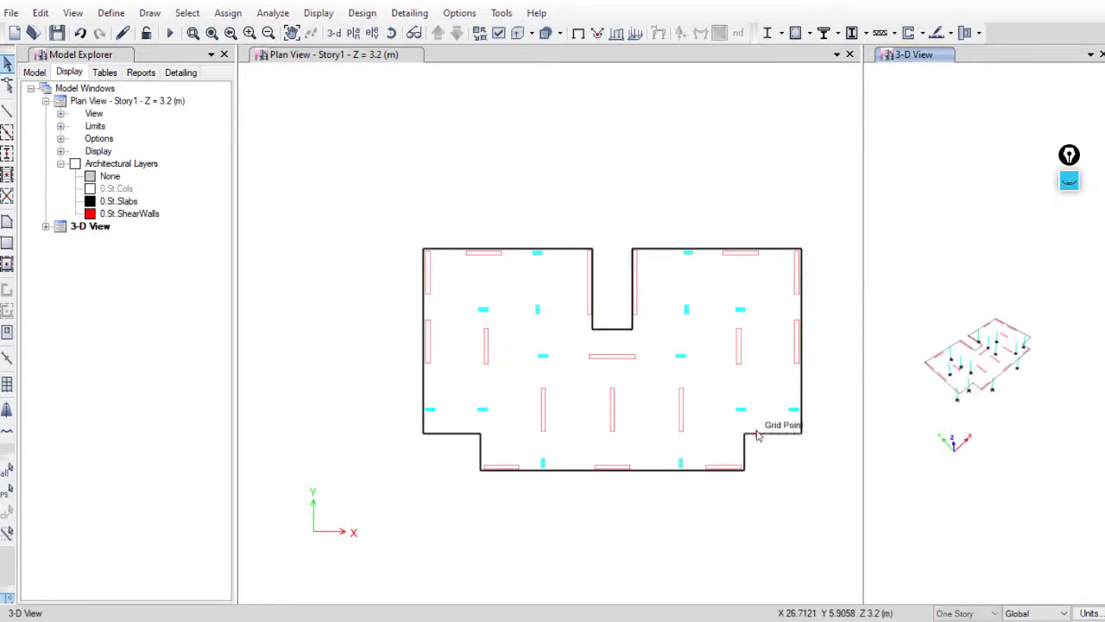
left_click(717, 437)
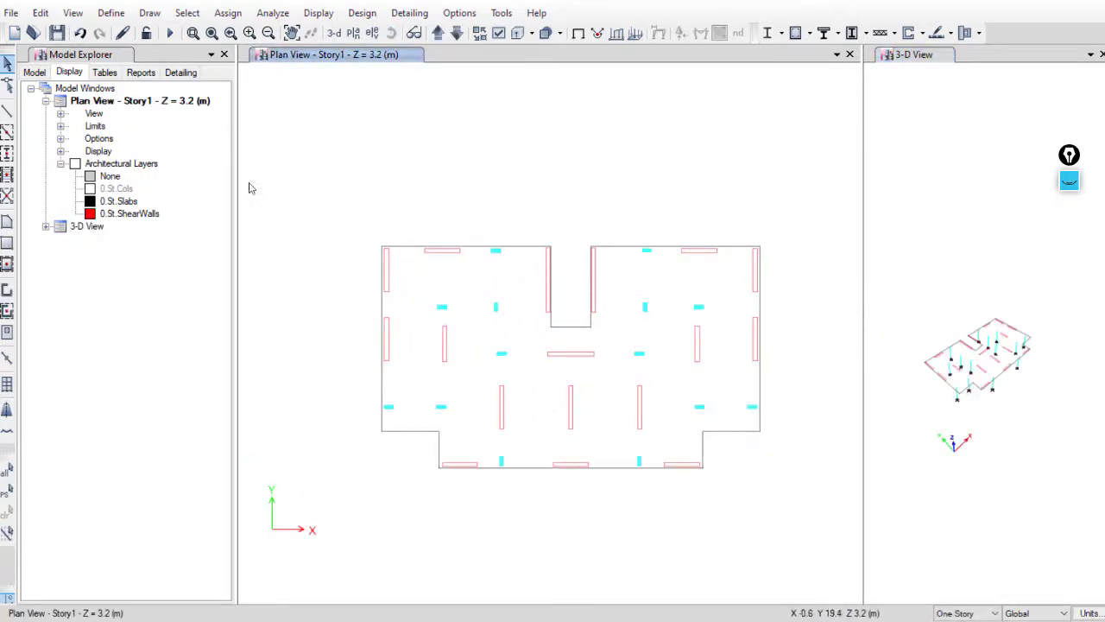
Start a DXF/DWG architectural plan import and open the 2-DXF drawing file
left_click(9, 14)
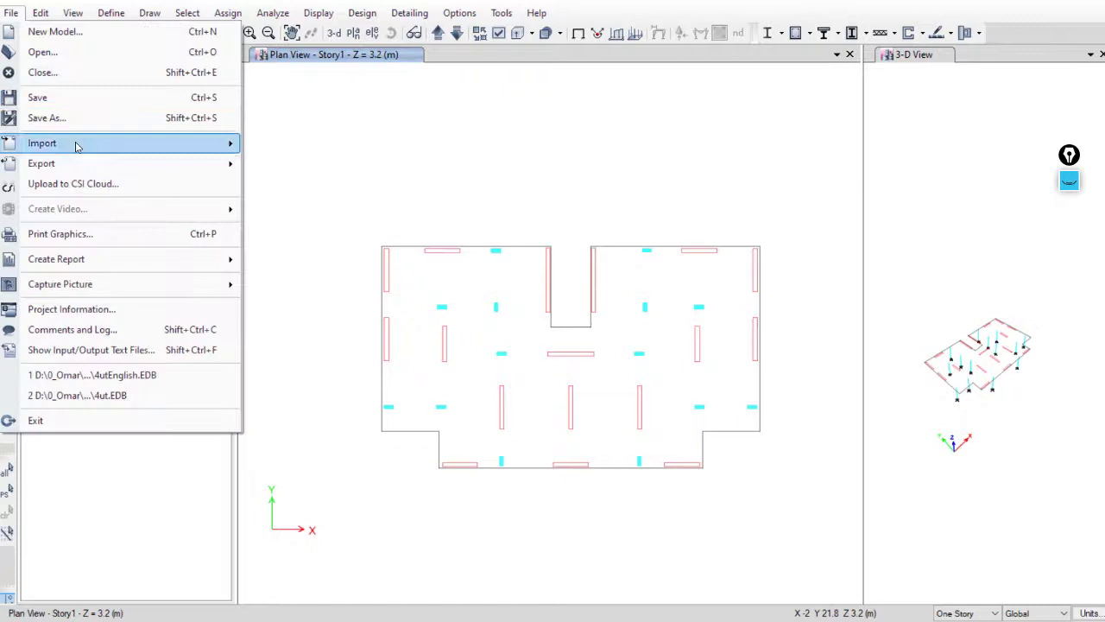
mouse_move(74, 144)
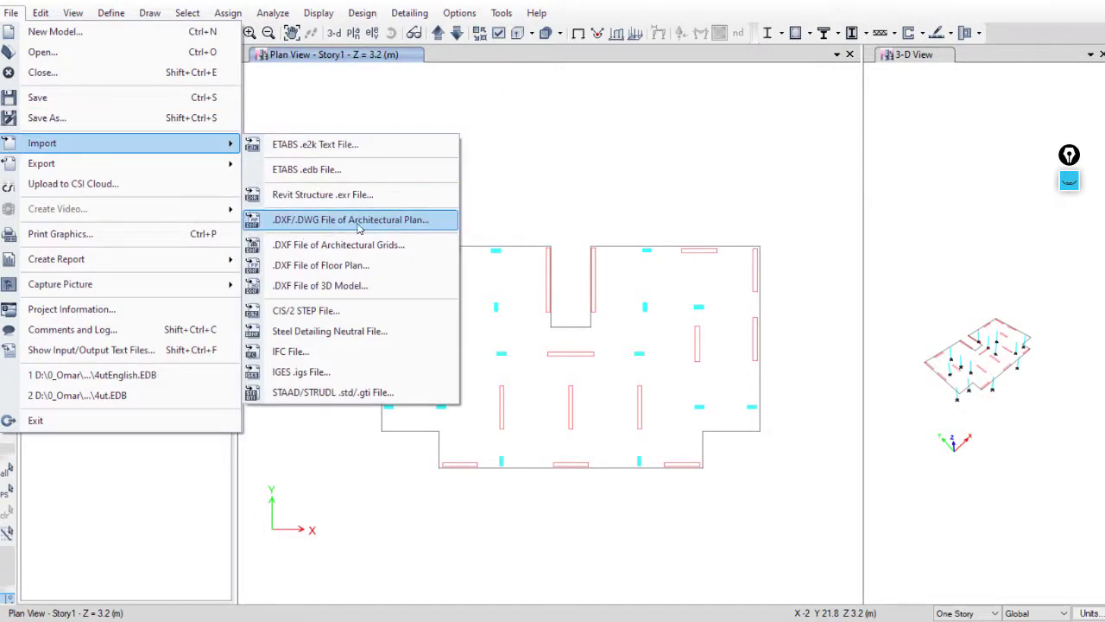
left_click(378, 227)
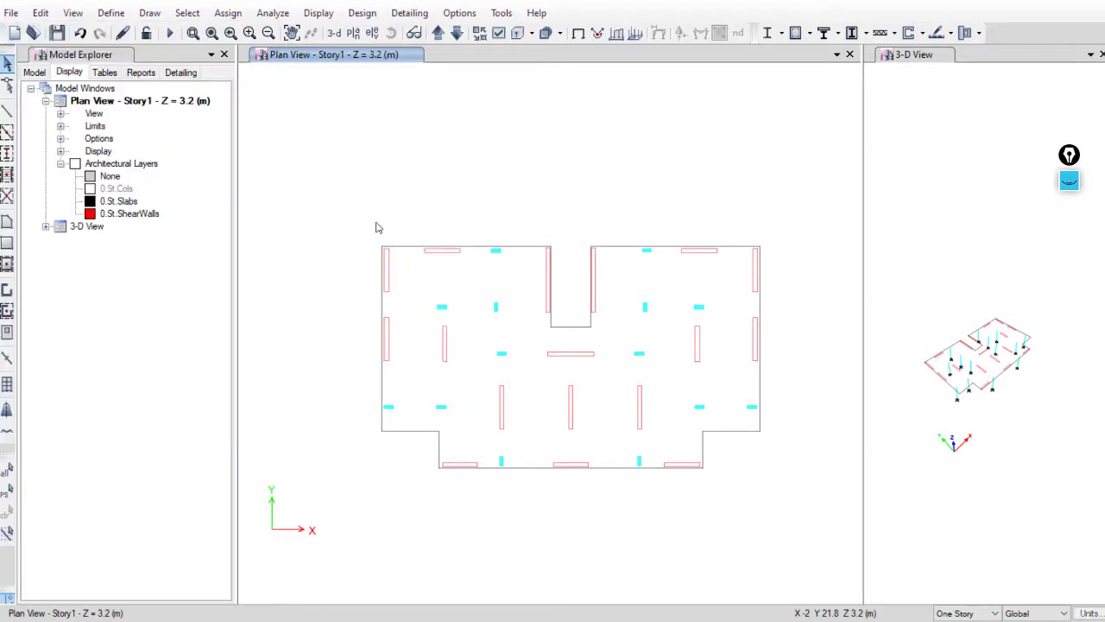
left_click(99, 120)
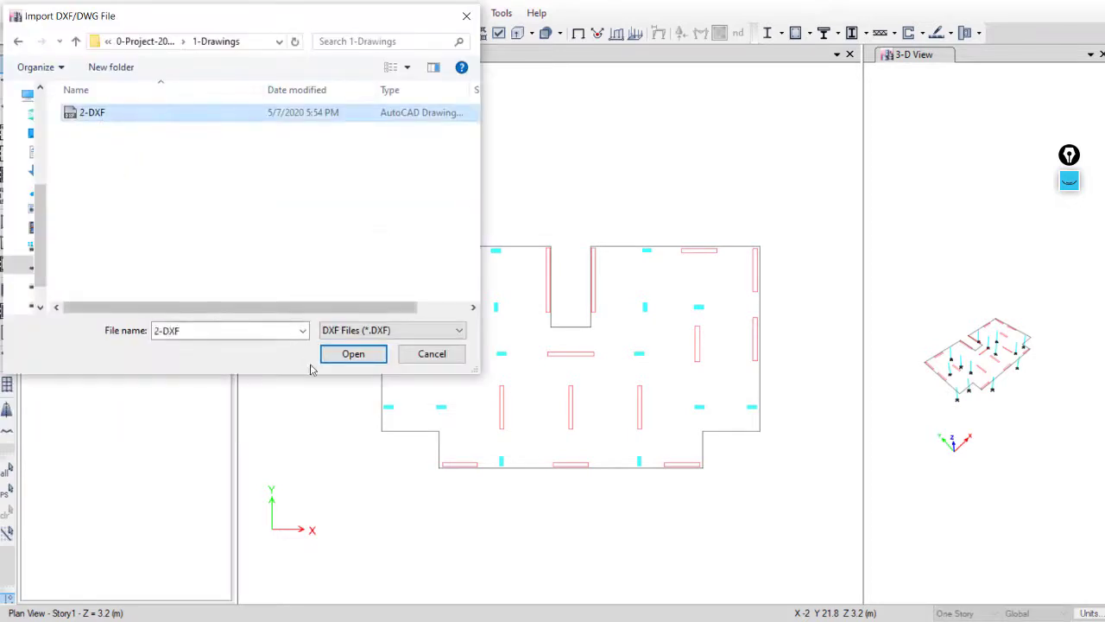
left_click(349, 354)
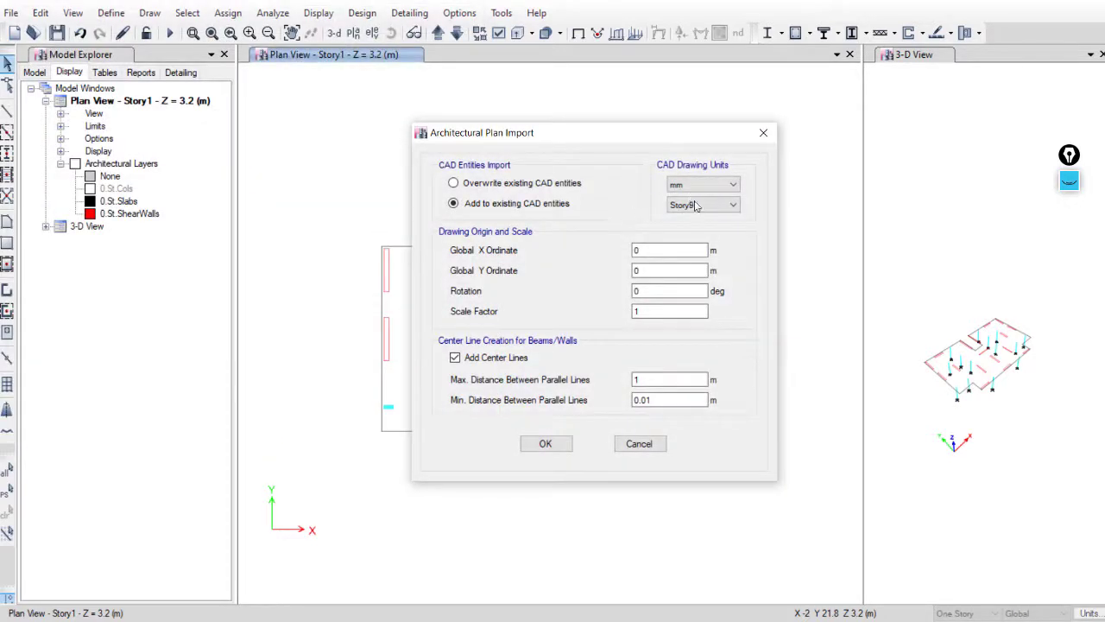
Place the drawing on Story1 in metres, overwriting existing CAD entities, and confirm
left_click(696, 205)
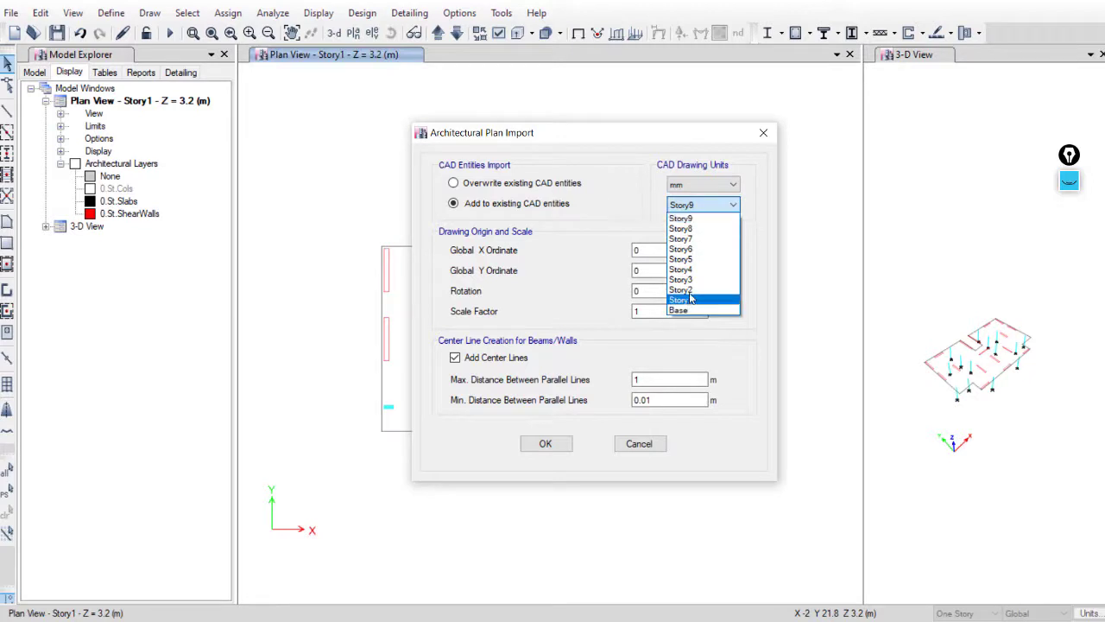
left_click(691, 299)
left_click(703, 184)
left_click(691, 241)
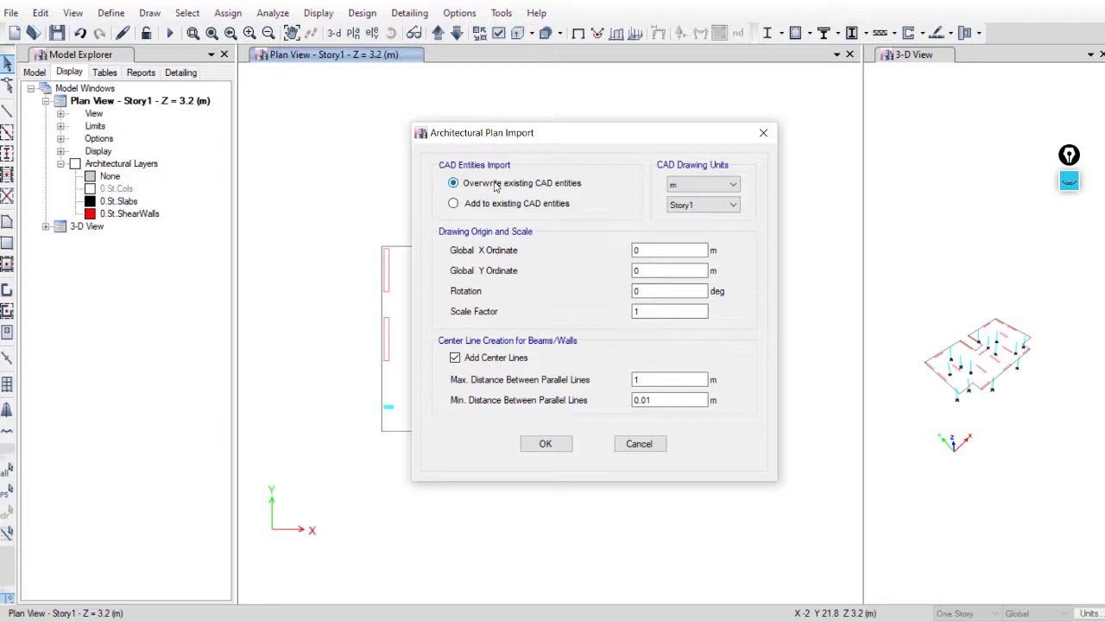
left_click_drag(602, 139, 699, 138)
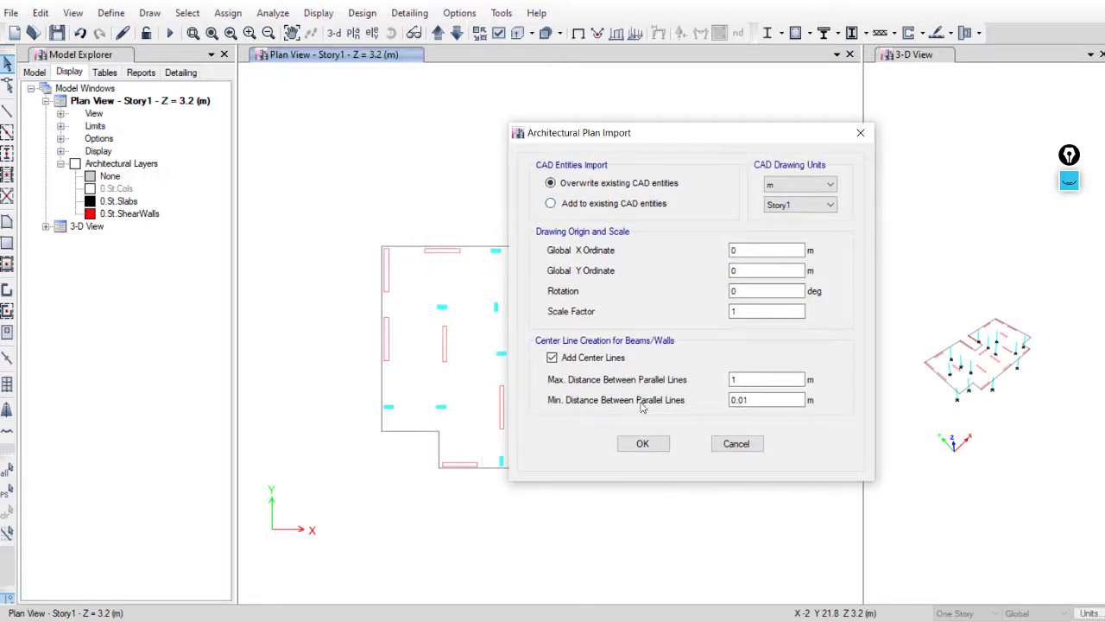
left_click(644, 444)
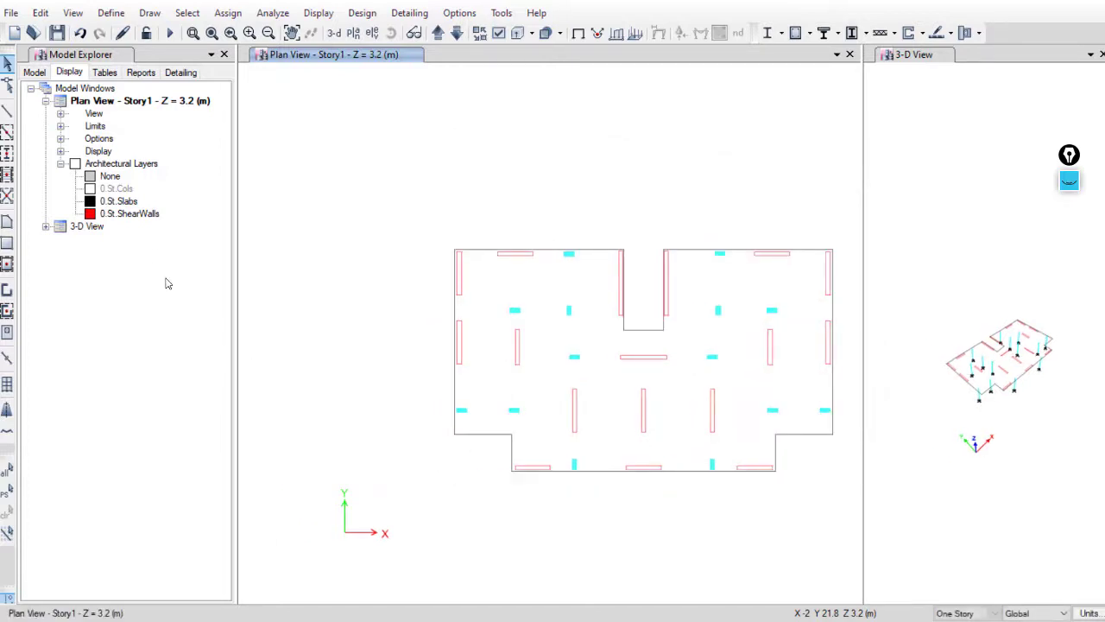
Add wall objects from the 0.St.ShearWalls layer and check them in the 3-D view
left_click(126, 213)
right_click(126, 214)
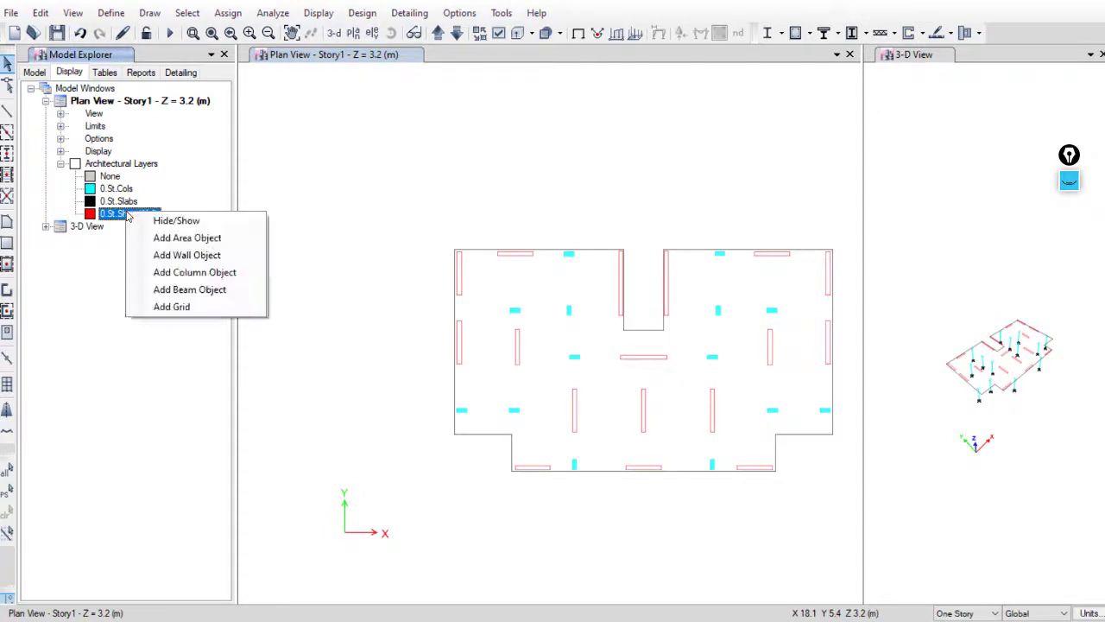
left_click(167, 257)
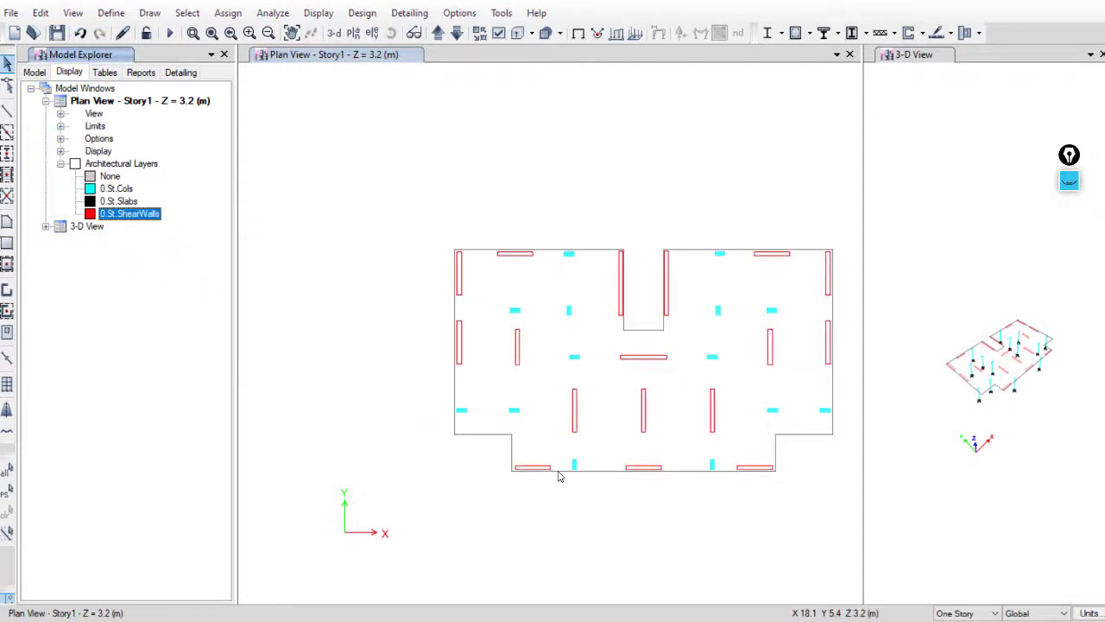
scroll(1007, 354, "up", 5)
scroll(992, 375, "down", 3)
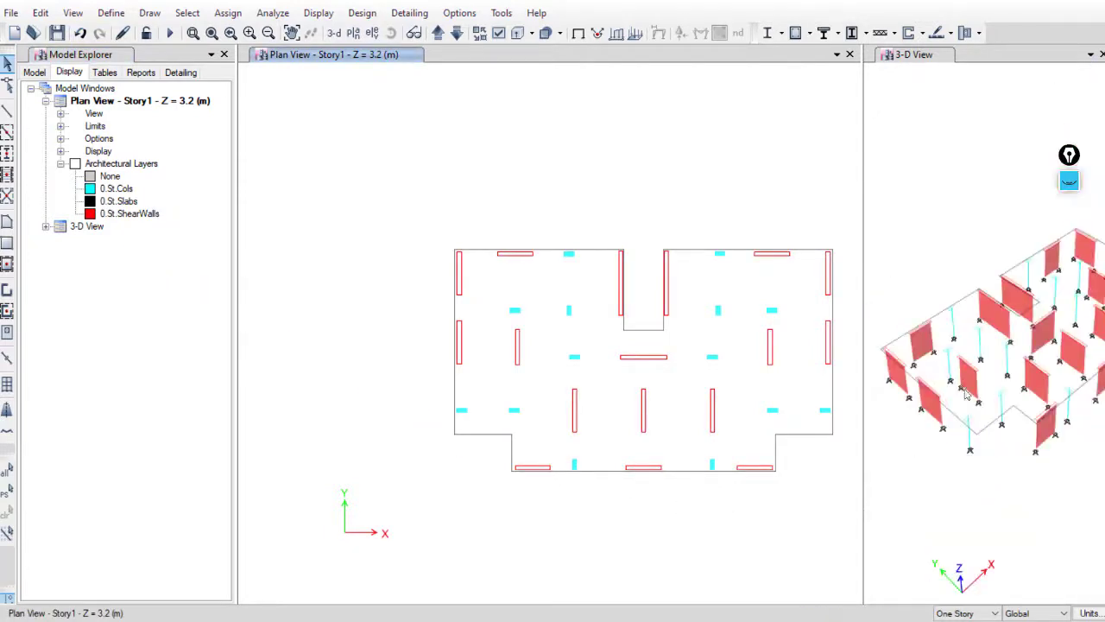
middle_click_drag(997, 439, 1009, 460)
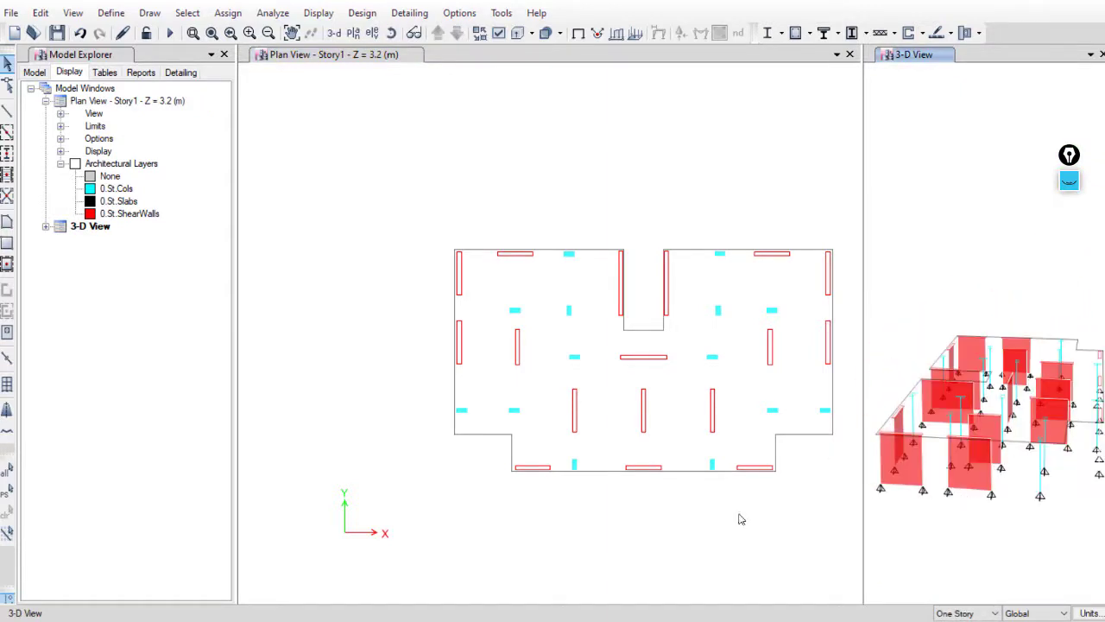
Hide the 0.St.ShearWalls drawing layer
middle_click_drag(740, 519, 666, 517)
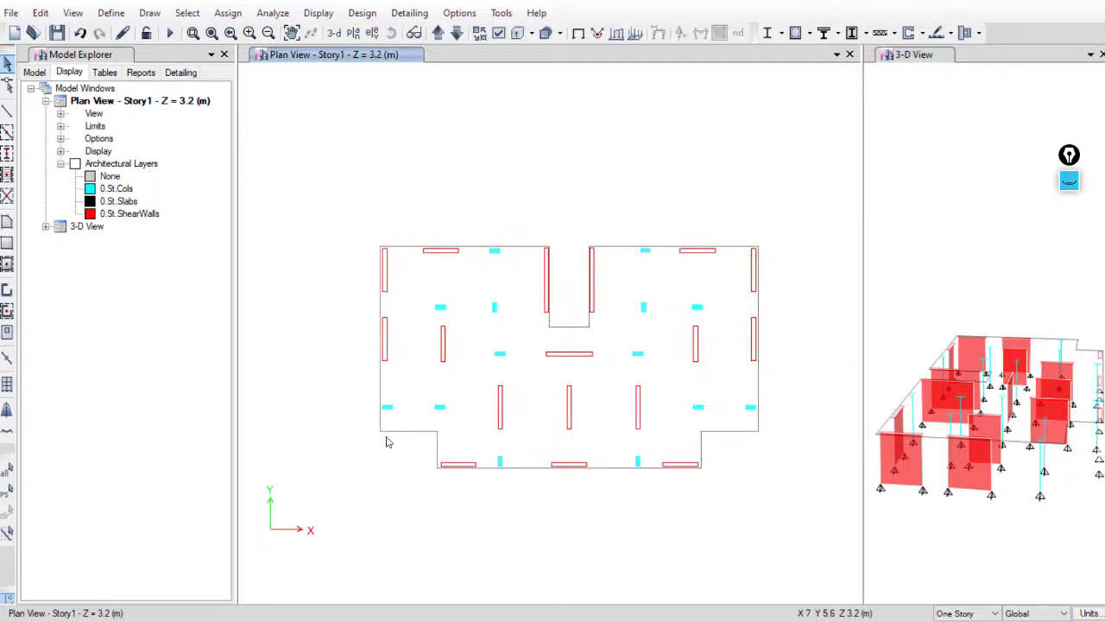
left_click(123, 216)
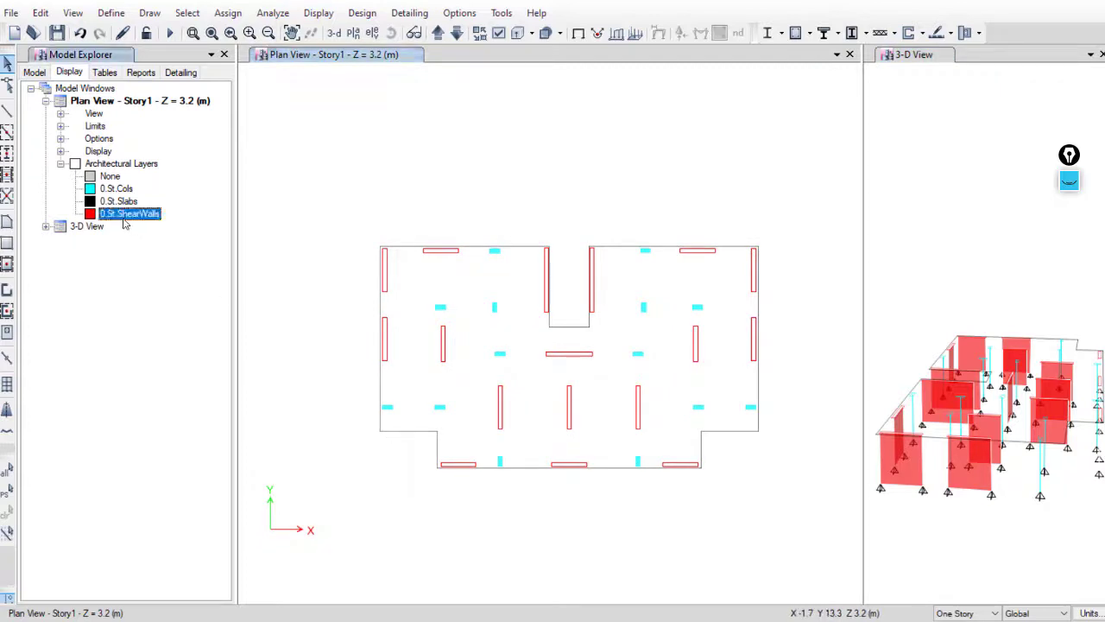
right_click(124, 218)
left_click(156, 229)
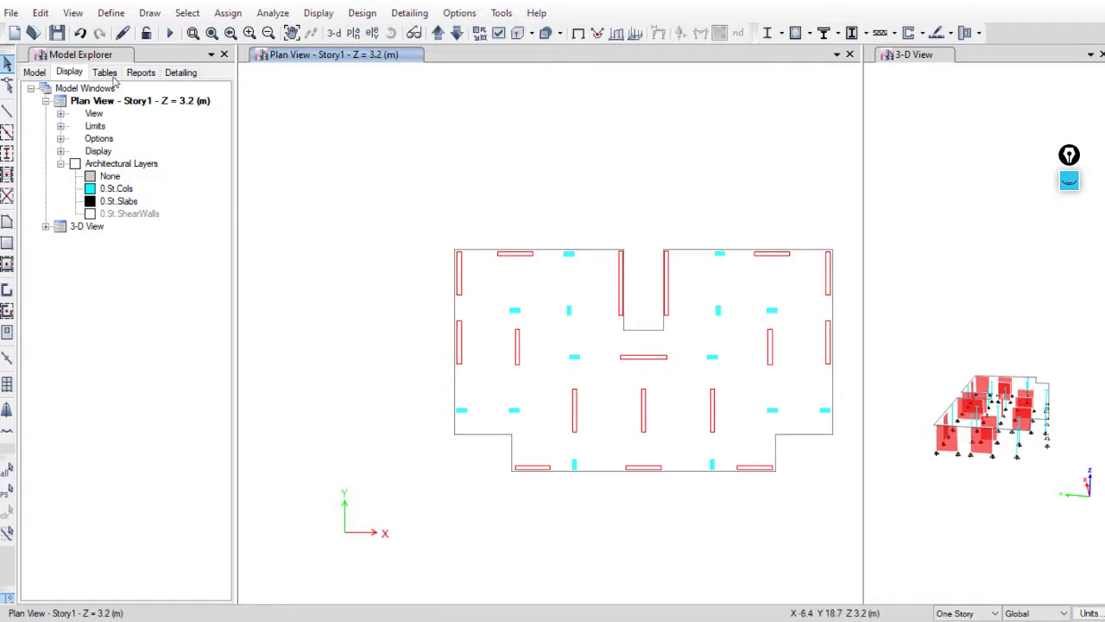
Save the model and start drawing floor areas with the Slab22 property
left_click(54, 33)
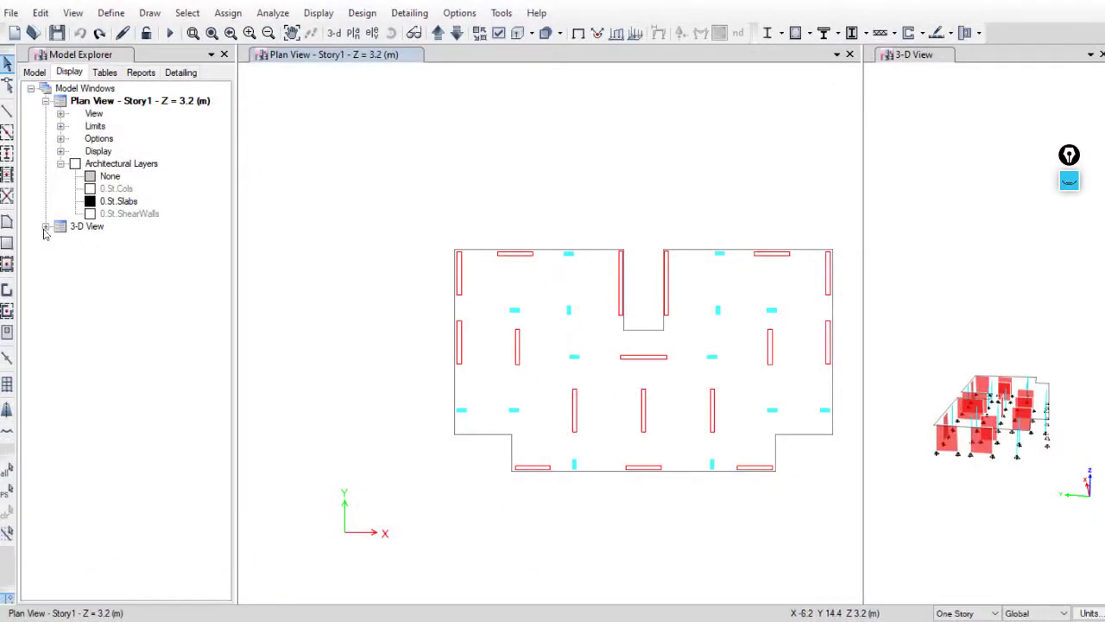
left_click(7, 222)
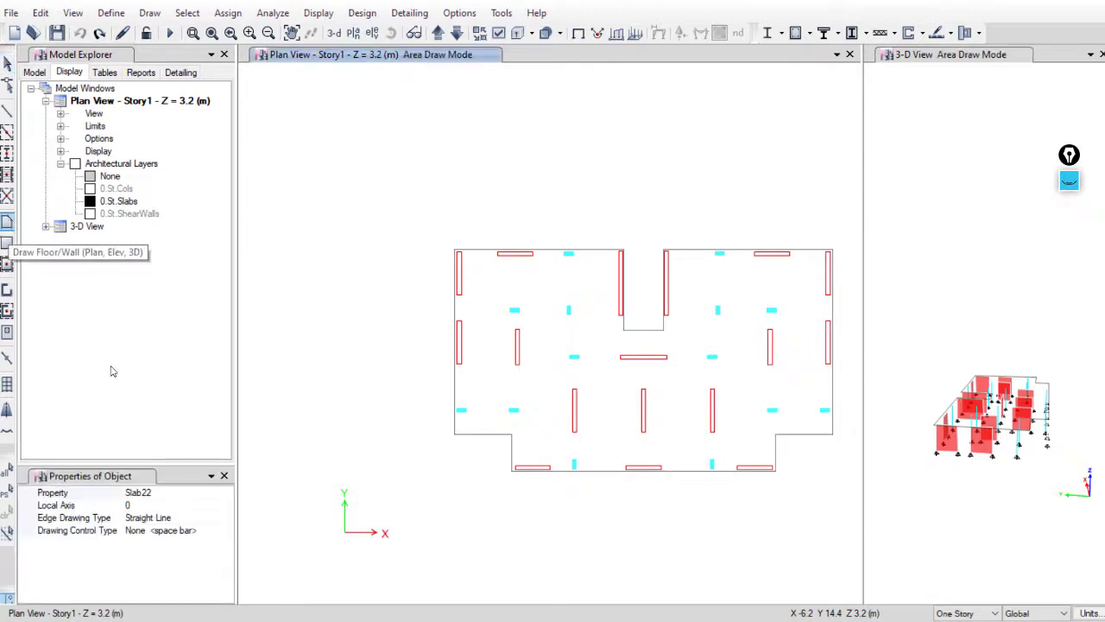
left_click(228, 496)
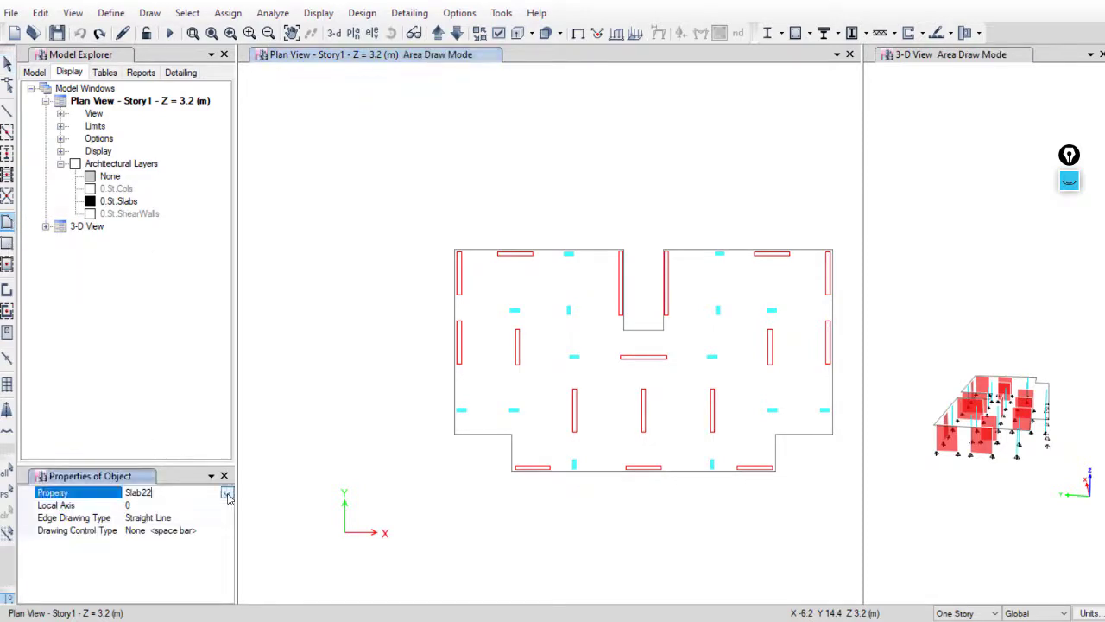
left_click(226, 493)
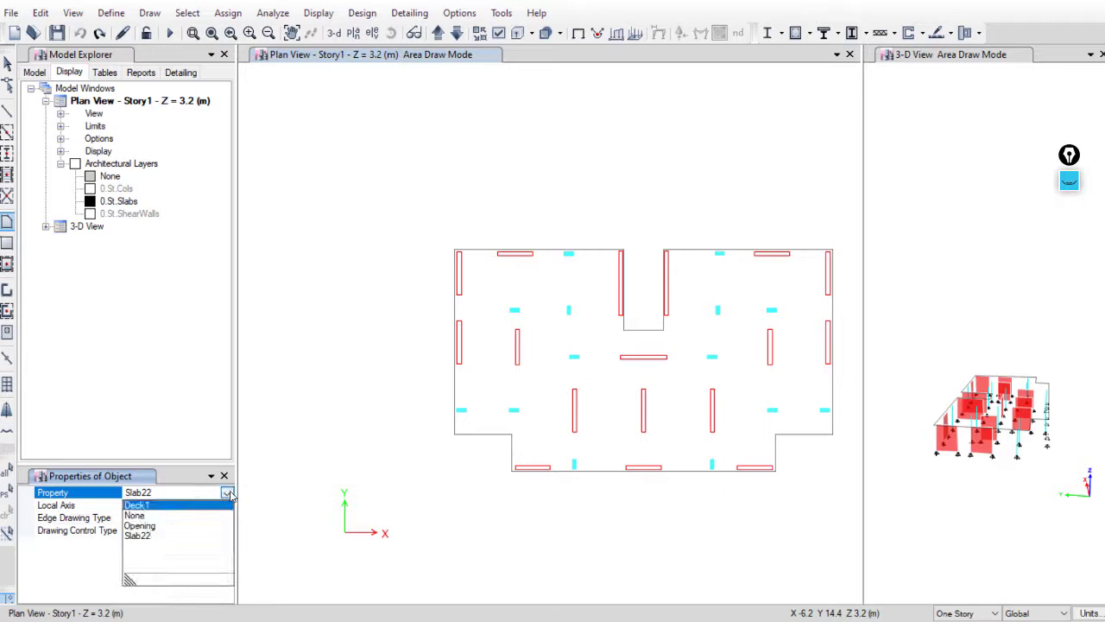
left_click(142, 535)
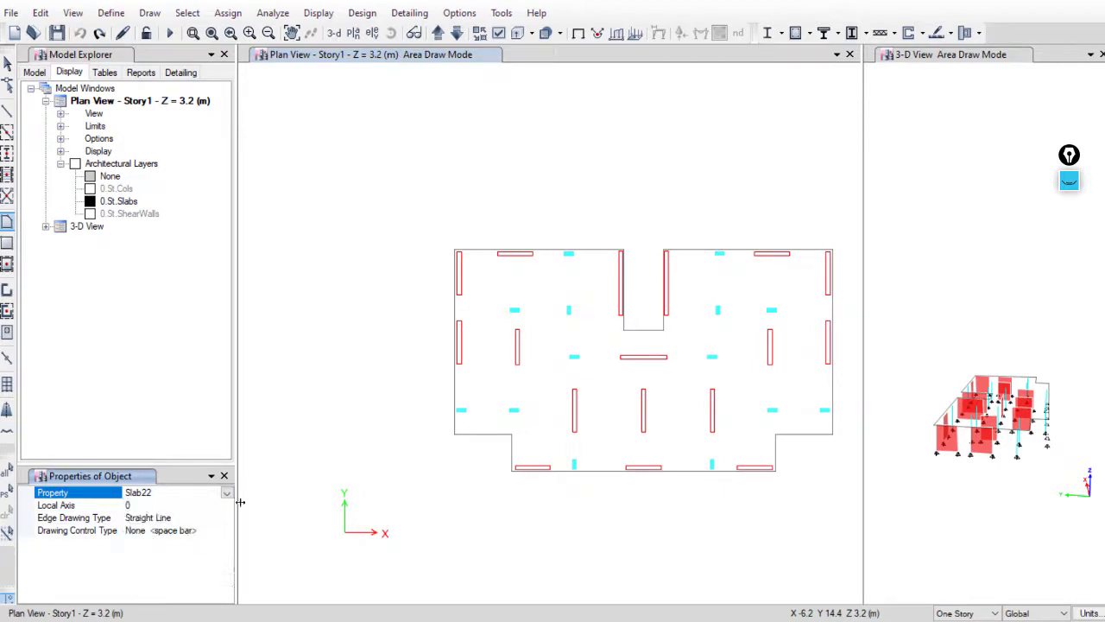
Zoom into the plan's top edge and choose Add ETABS Area there
scroll(476, 256, "up", 2)
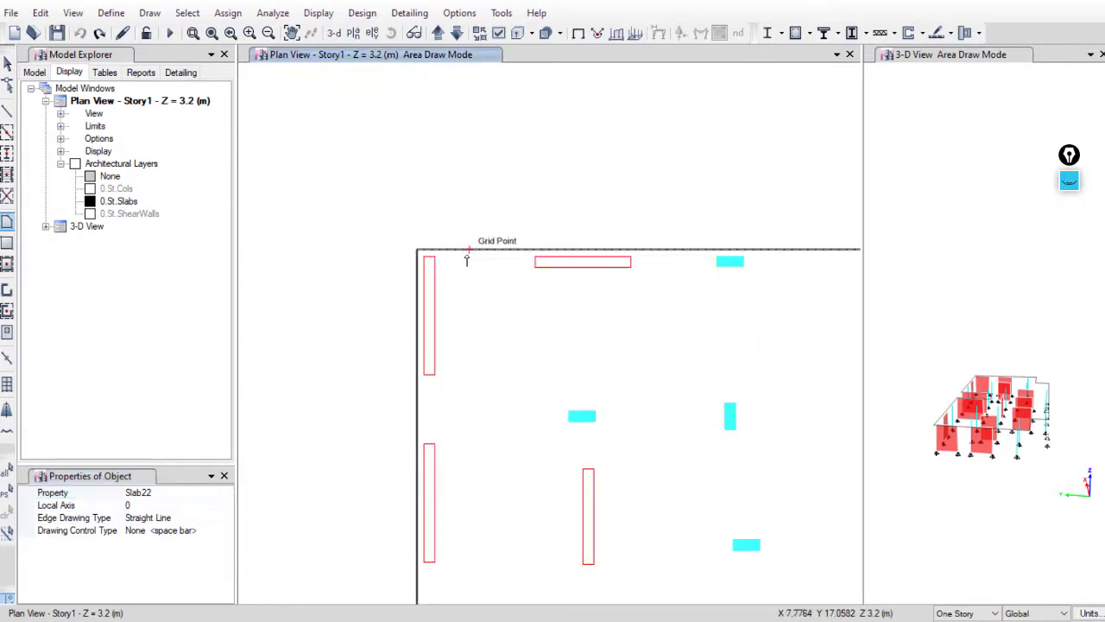
right_click(476, 256)
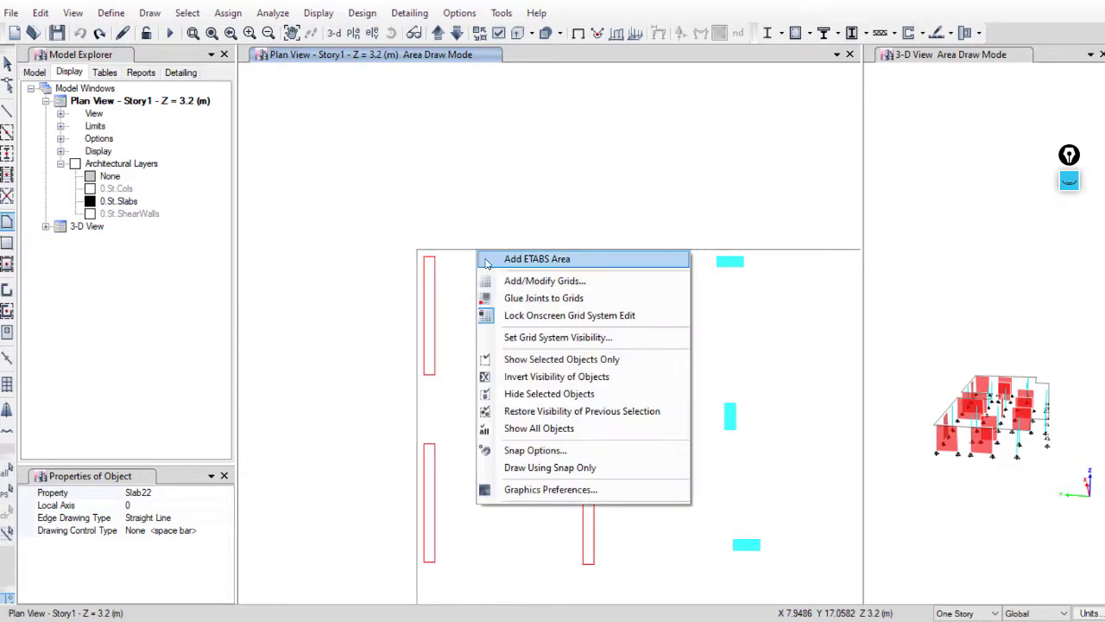
left_click(546, 260)
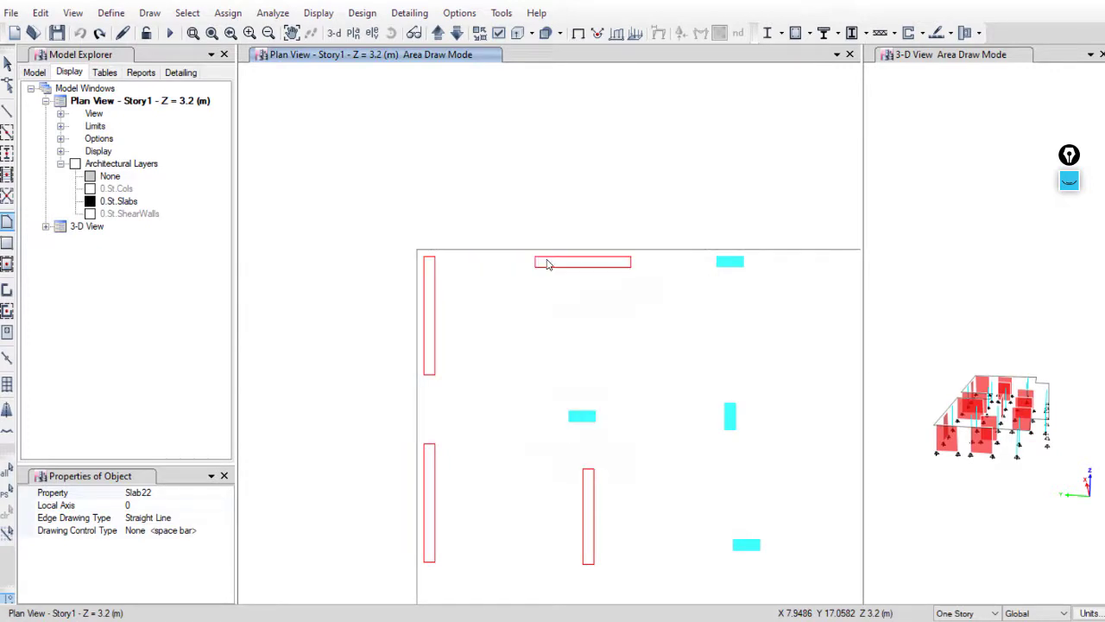
Create the F1 slab area and verify its section property is Slab22
left_click(7, 63)
scroll(584, 380, "down", 4)
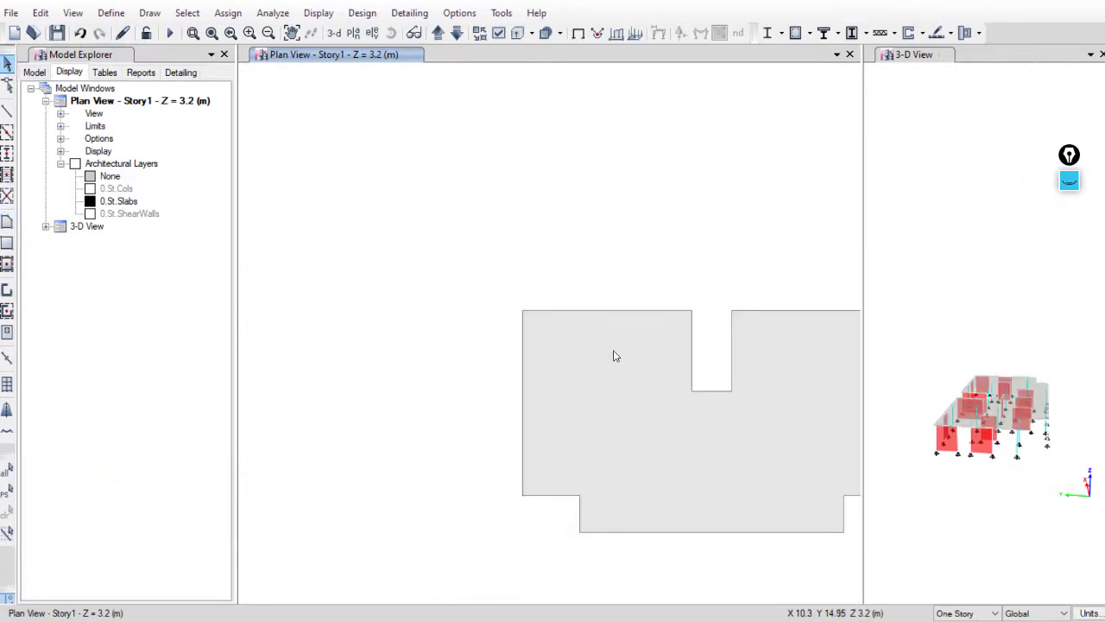
scroll(455, 362, "up", 3)
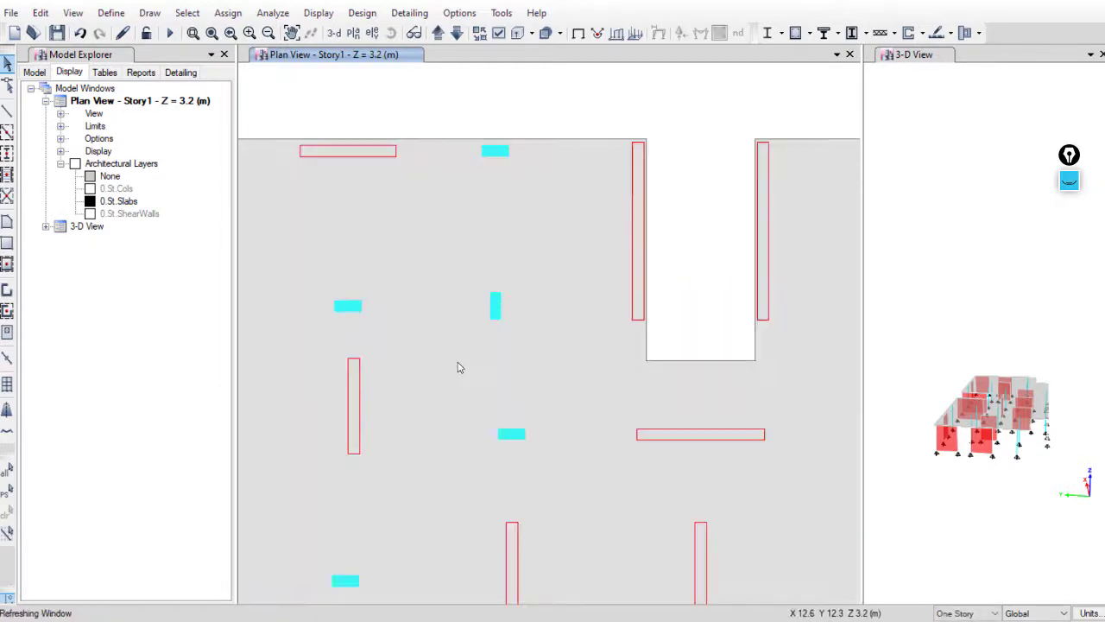
right_click(525, 355)
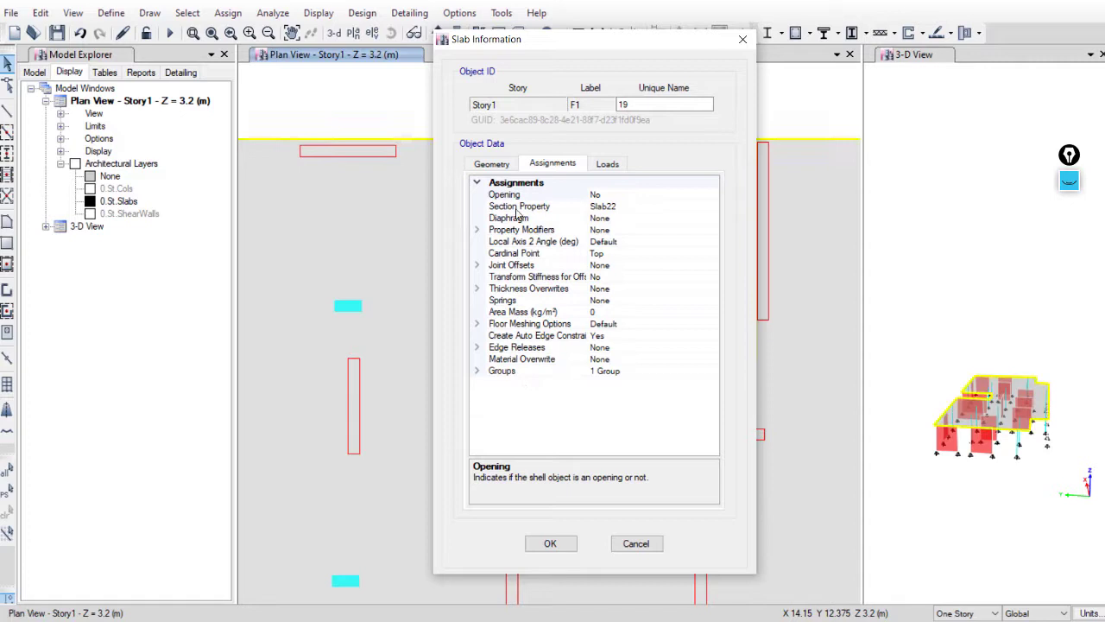
left_click(683, 208)
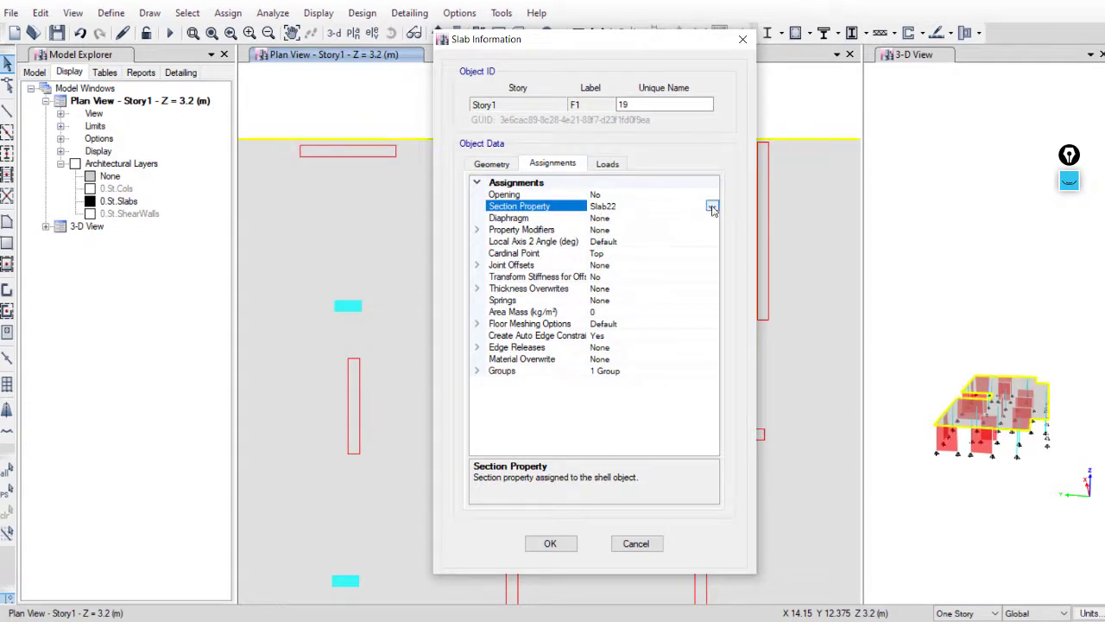
left_click(633, 540)
Zoom out to show the whole floor plan and select the 0.St.Slabs layer
scroll(631, 536, "down", 4)
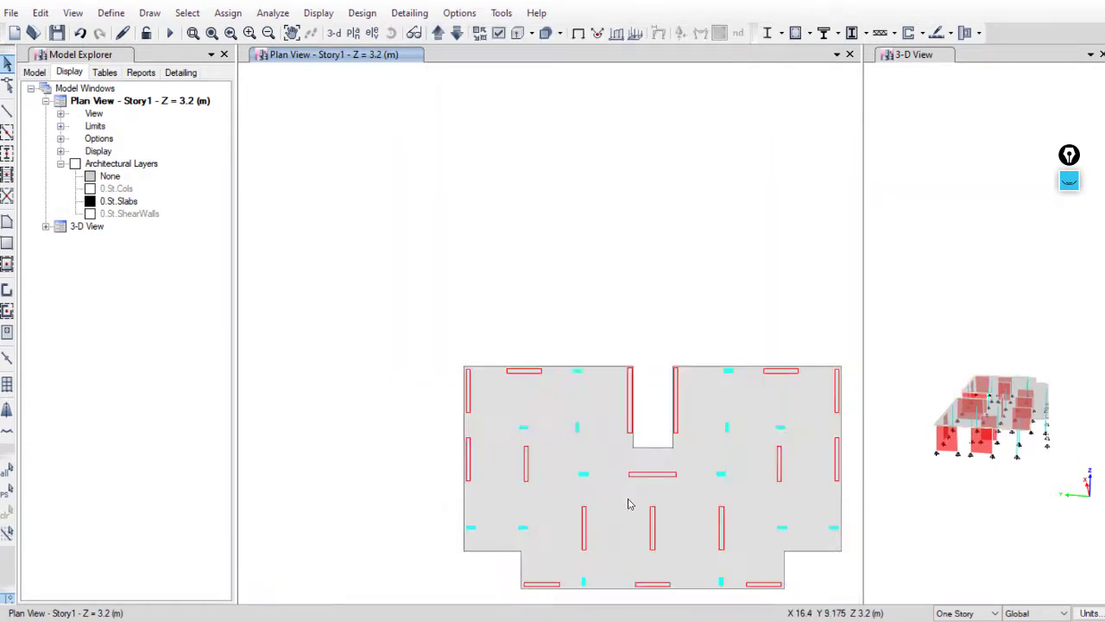
middle_click_drag(630, 503, 532, 410)
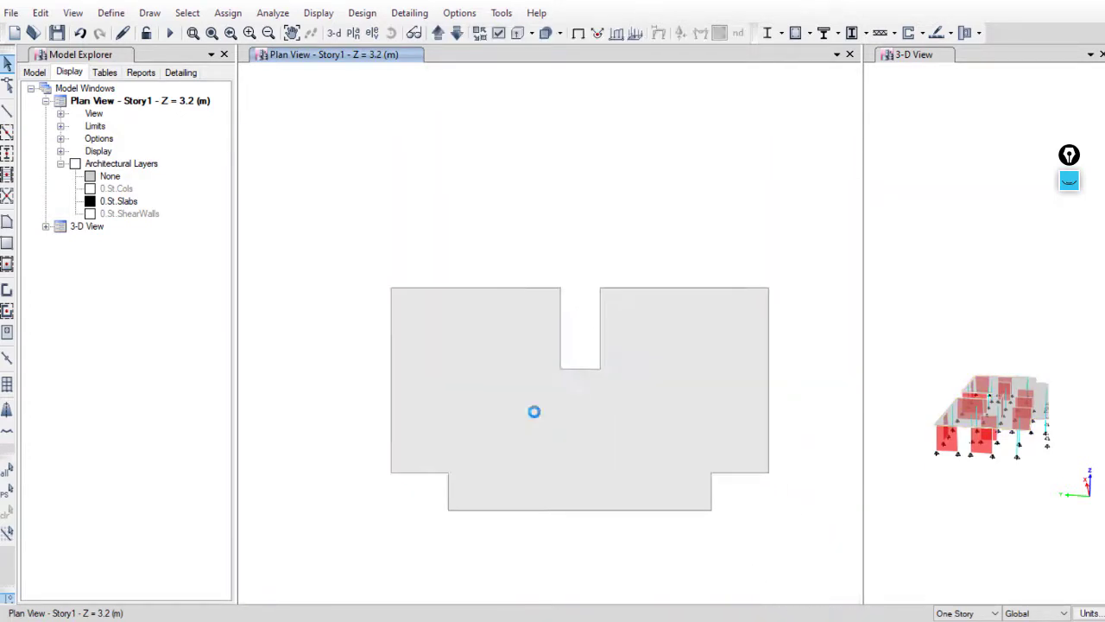
left_click(112, 210)
Hide the 0.St.Slabs architectural layer
right_click(112, 210)
left_click(143, 217)
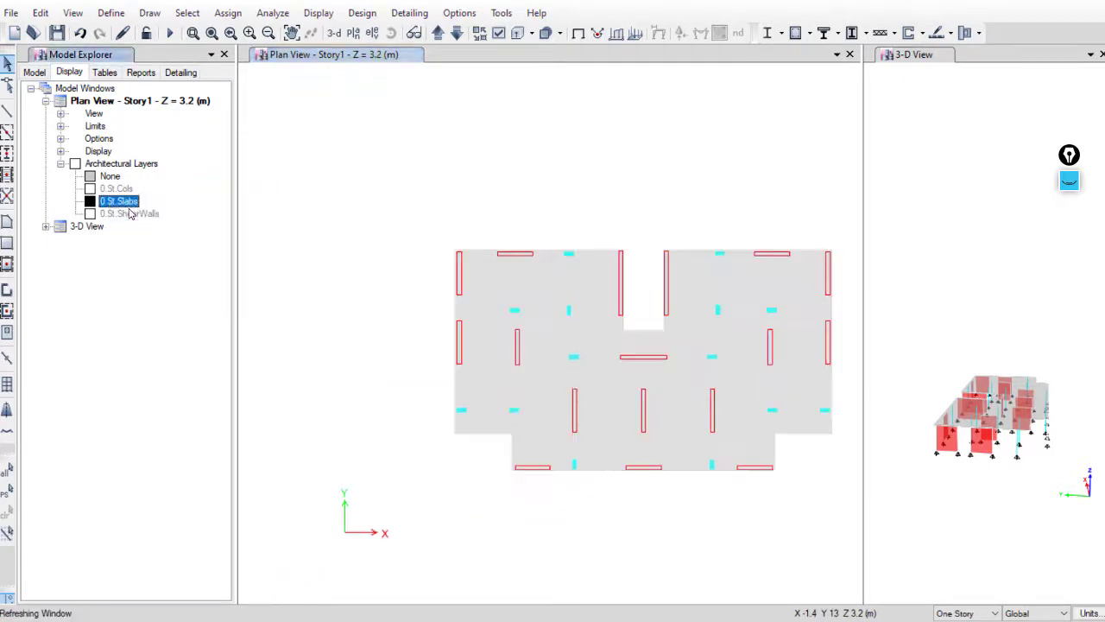
middle_click_drag(607, 375, 524, 379)
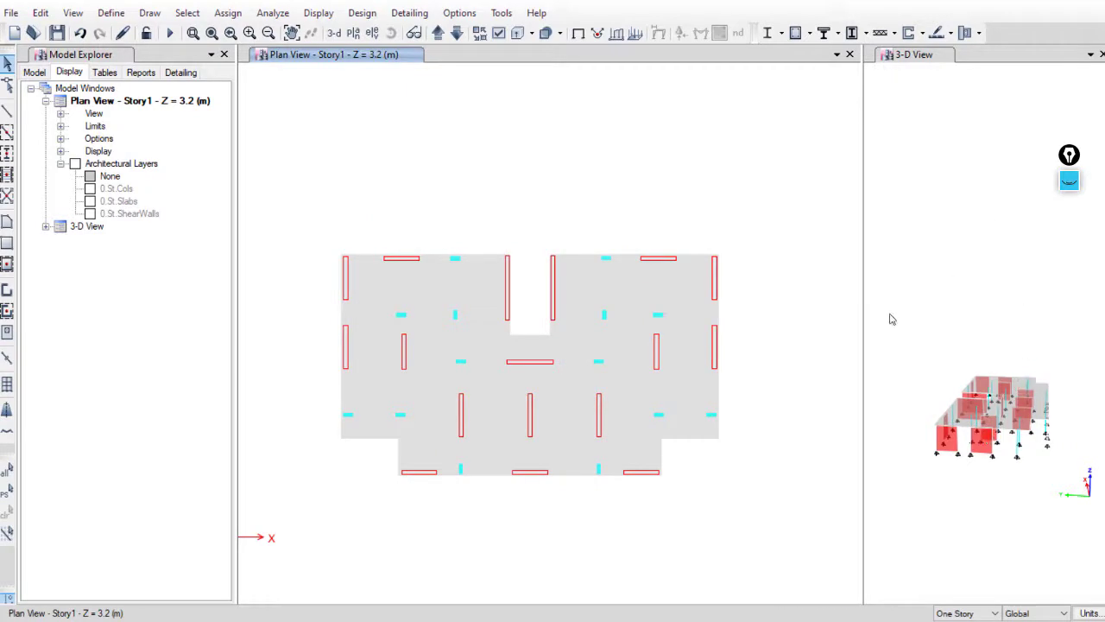
Widen the 3-D view beside the plan and make the plan view active
left_click_drag(863, 298, 790, 301)
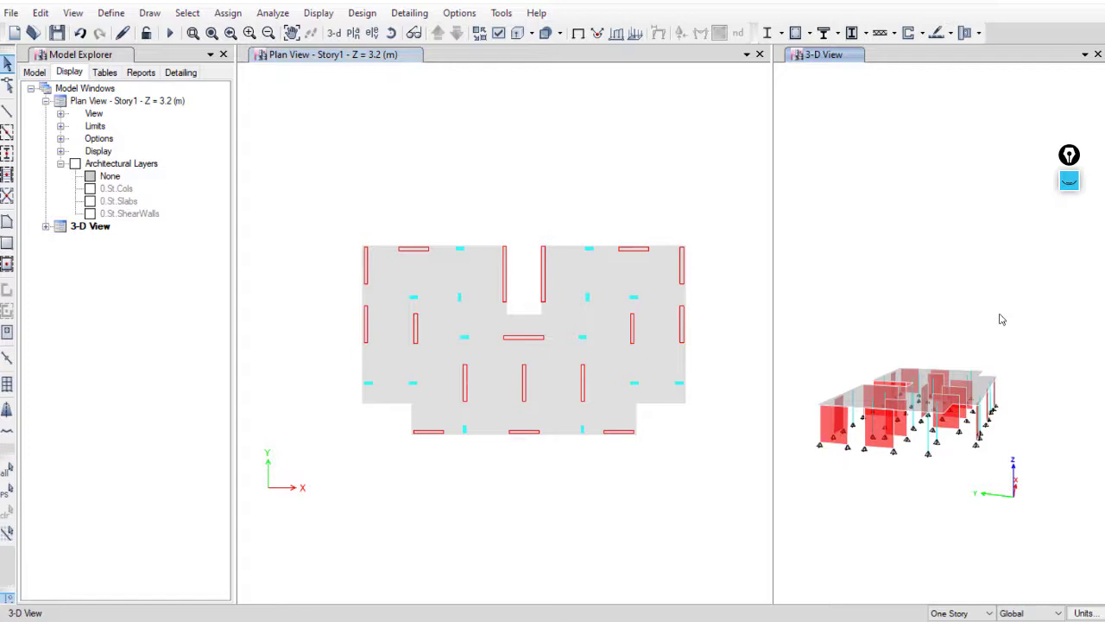
middle_click_drag(945, 363, 958, 382)
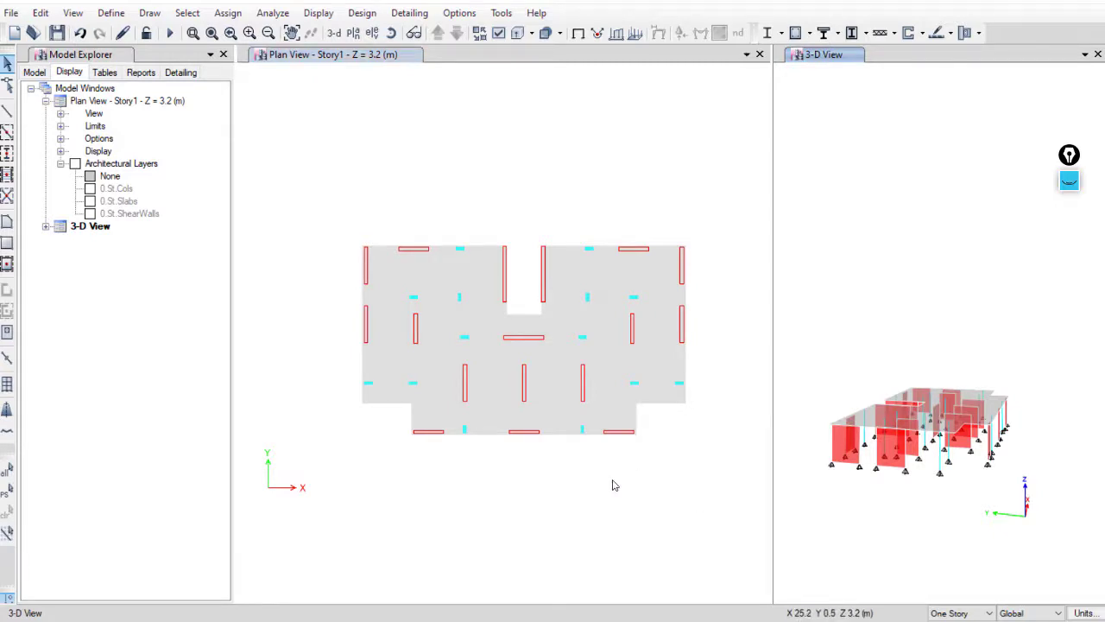
left_click(614, 484)
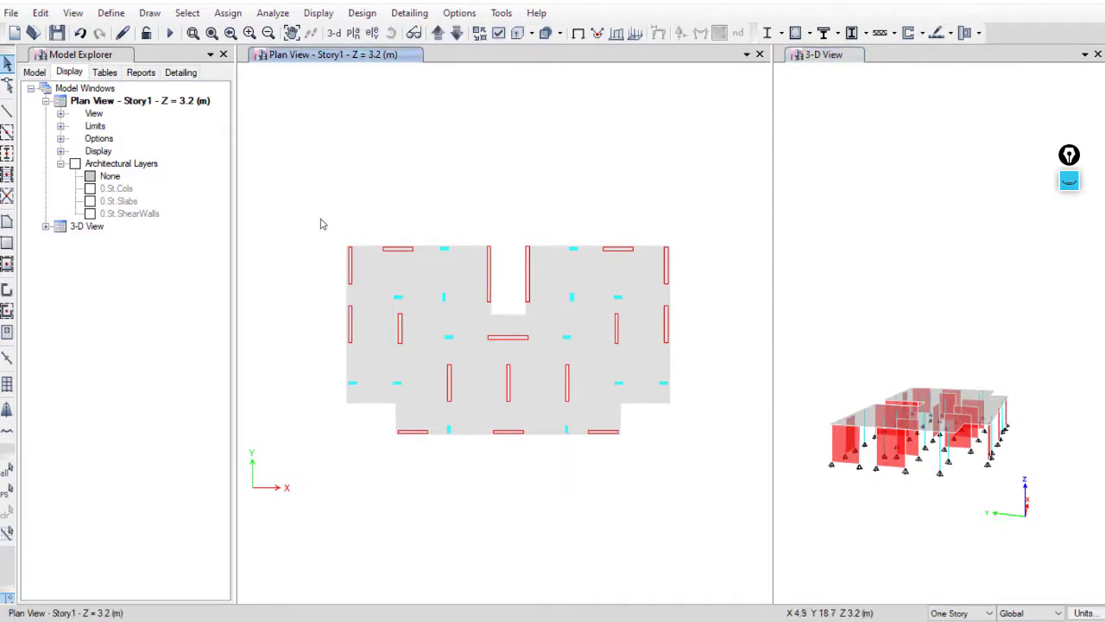
Select Story1's Columns, Walls and Floors using Select by Object Type
left_click_drag(320, 225, 703, 479)
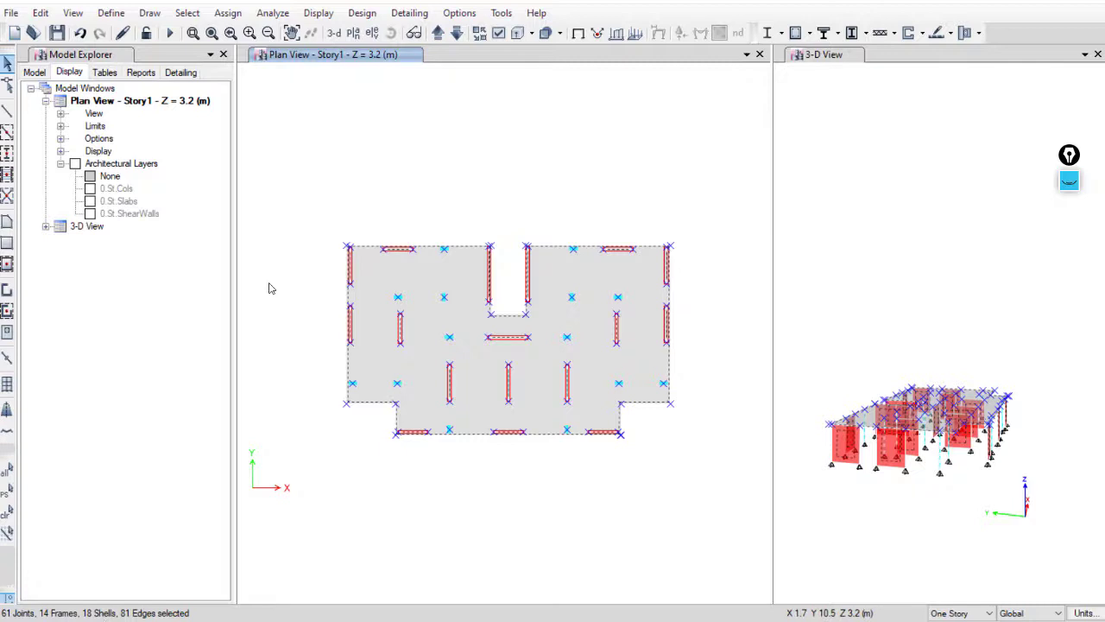
key("ctrl+q")
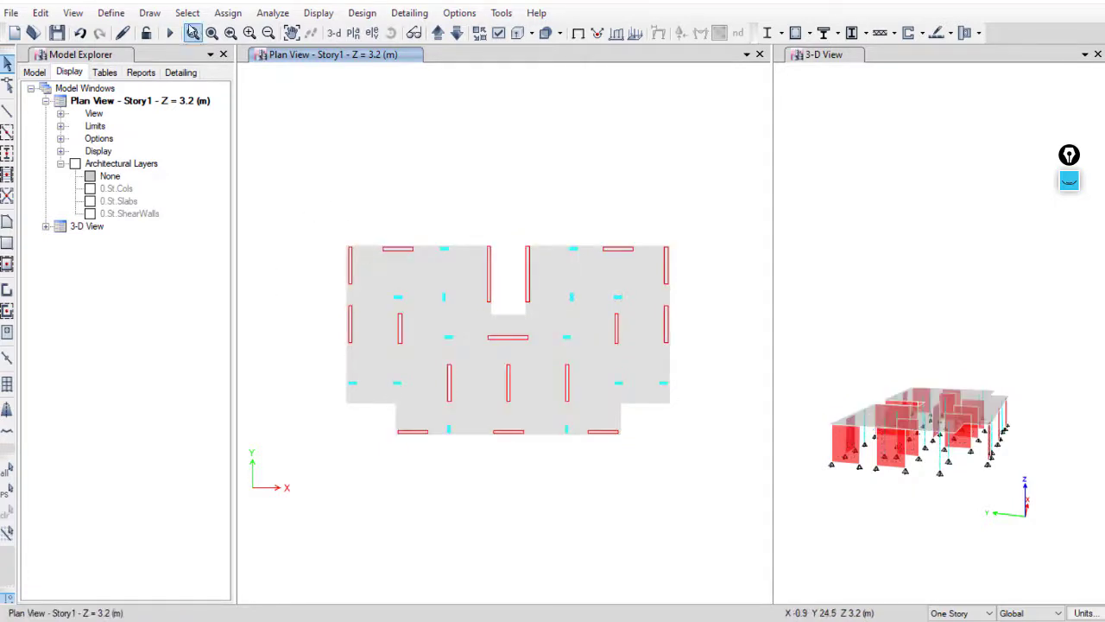
left_click(187, 13)
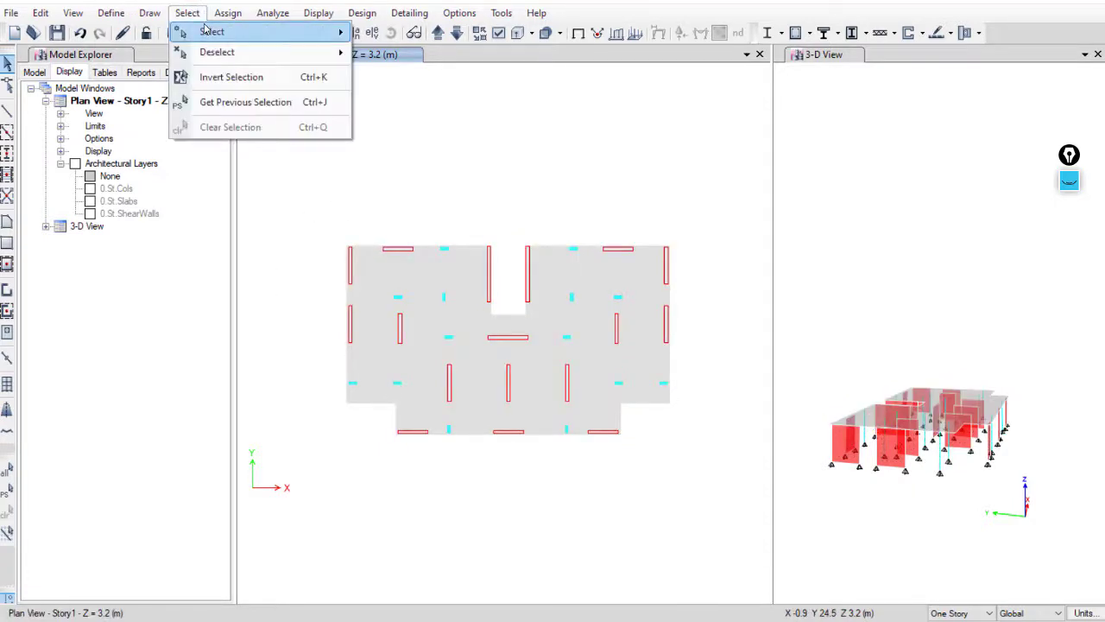
mouse_move(211, 32)
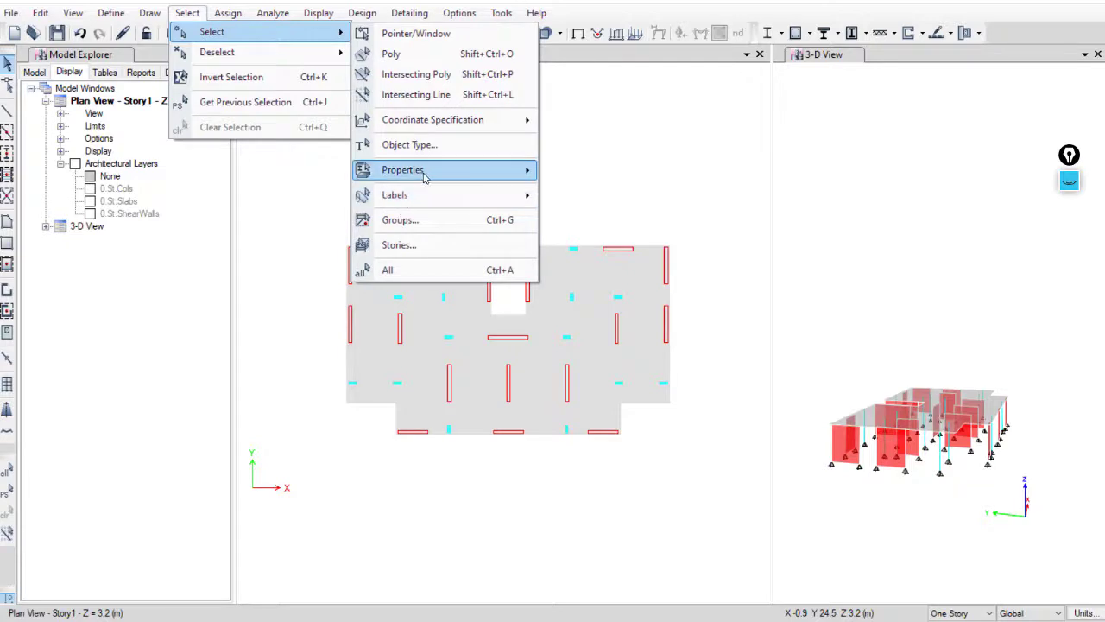
left_click(432, 145)
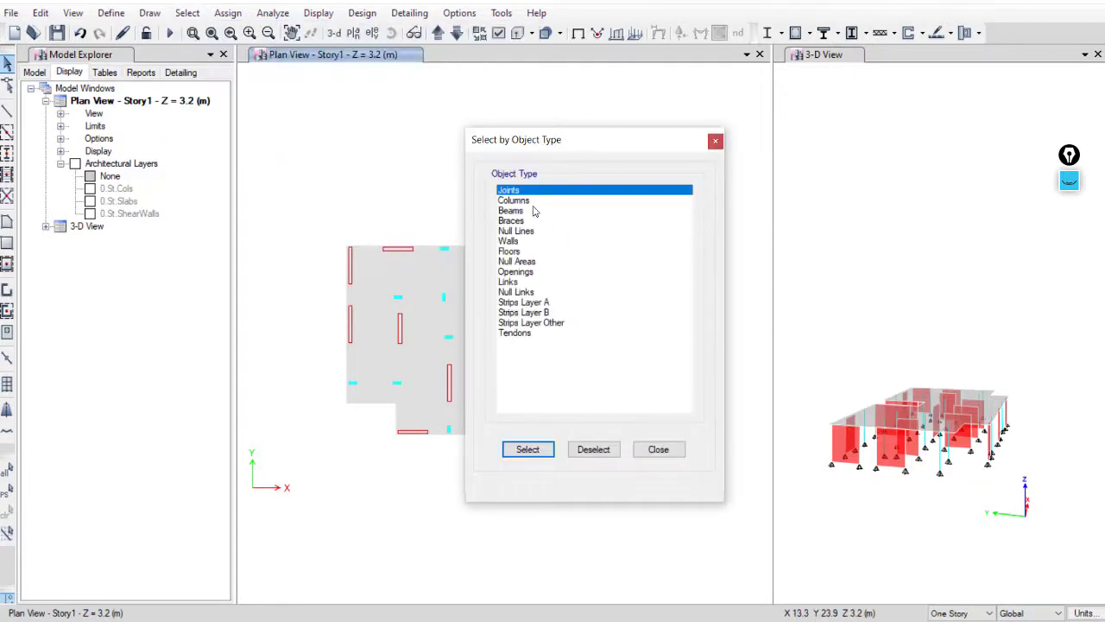
left_click(525, 202)
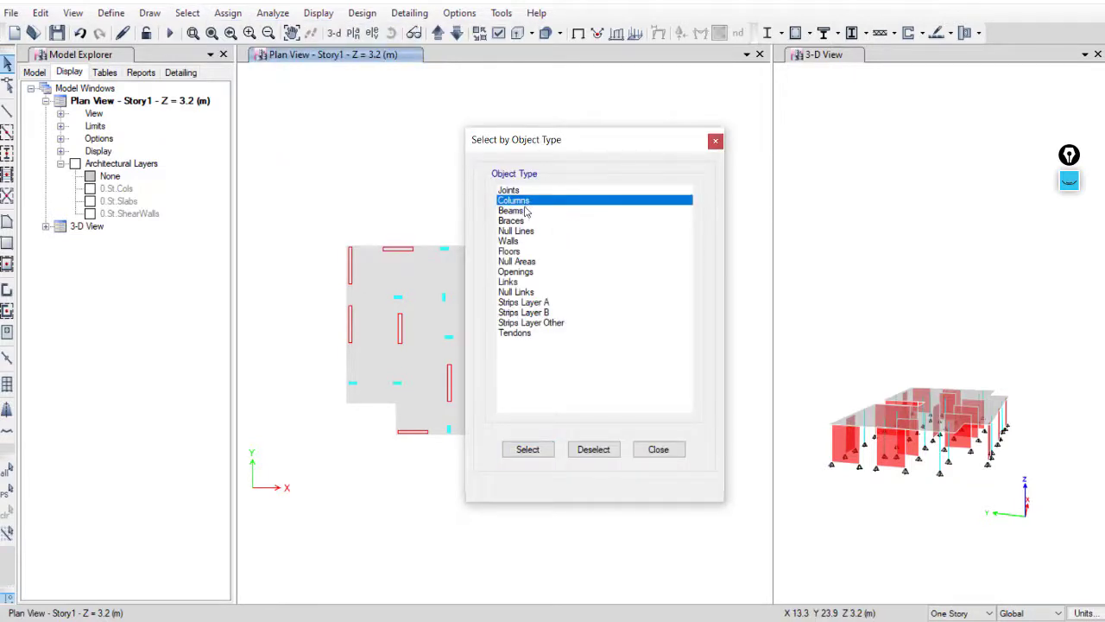
left_click(525, 251, "ctrl")
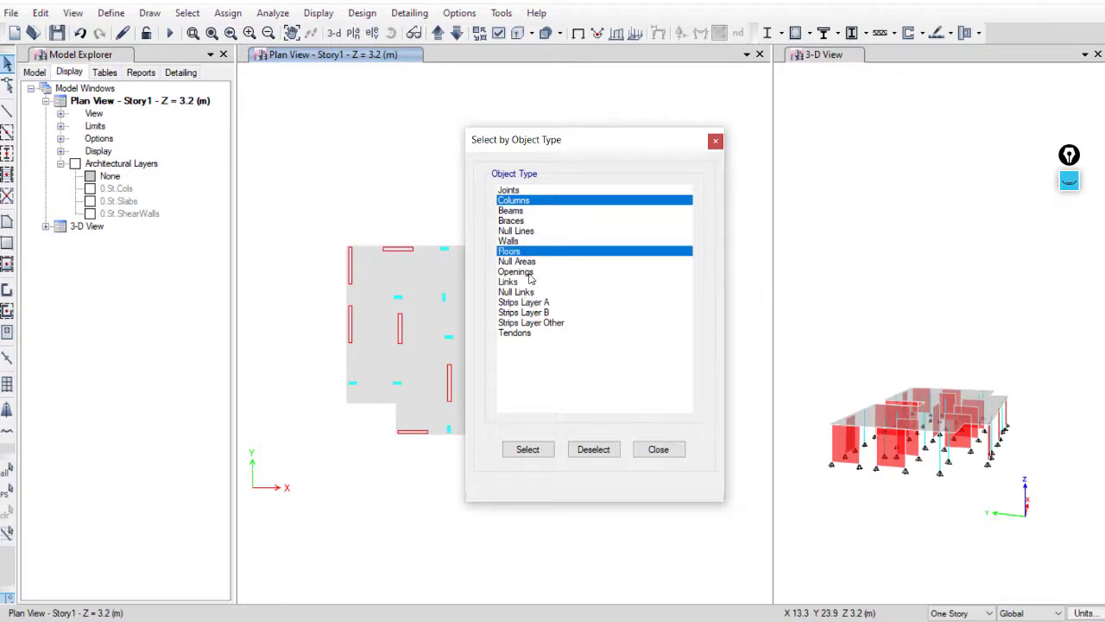
left_click(524, 243, "ctrl")
left_click(543, 450)
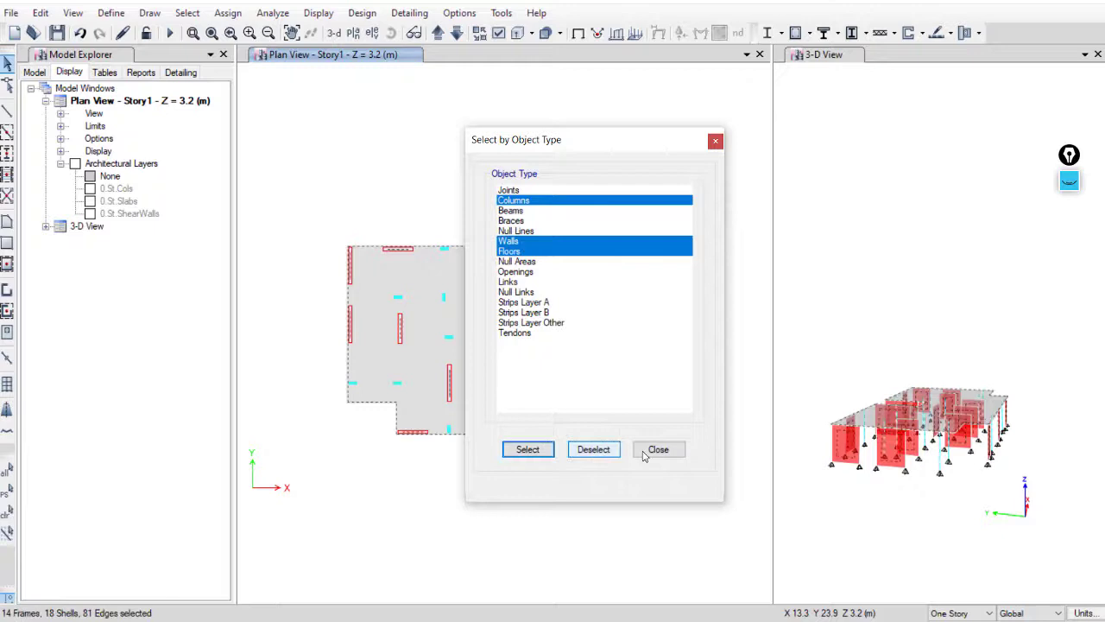
left_click(659, 449)
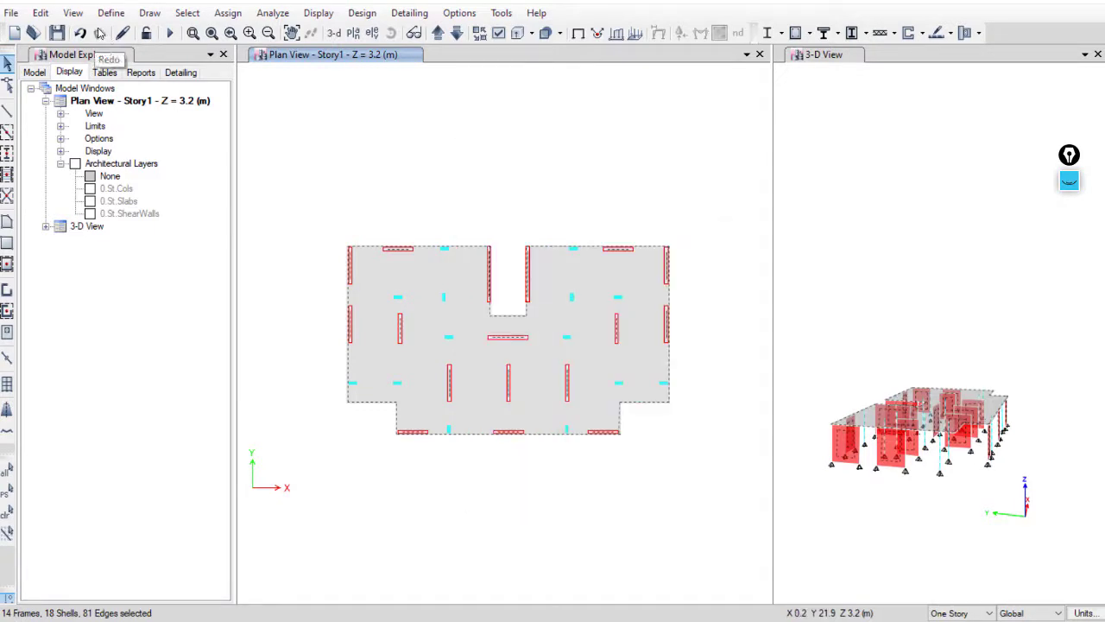
Replicate the selected objects onto Story2 through Story9 from the Replicate dialog's Story tab
left_click(40, 13)
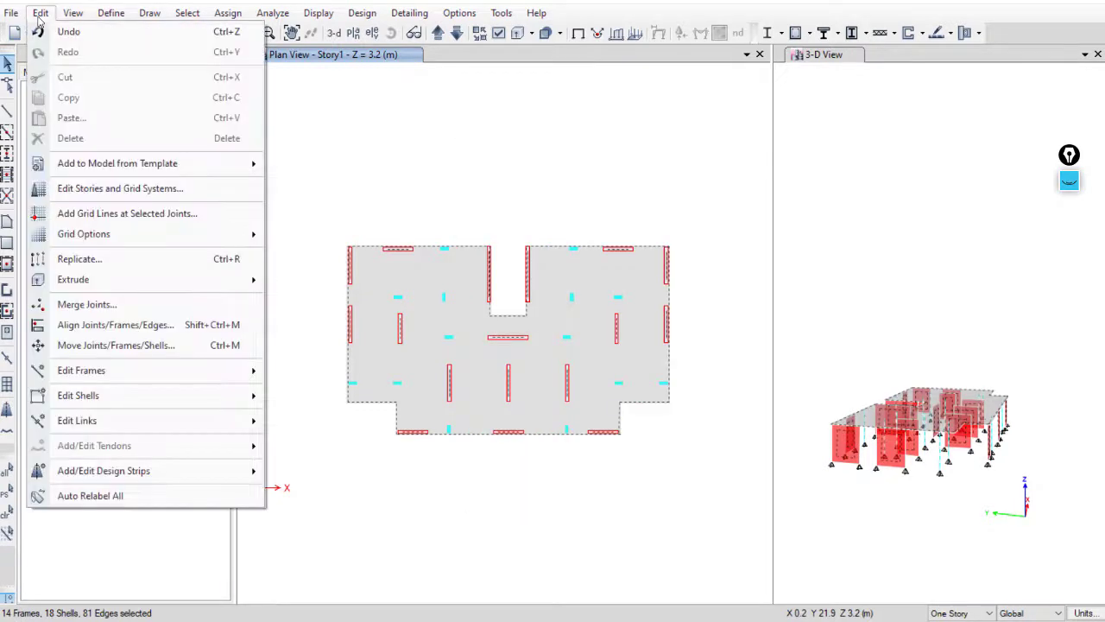
left_click(108, 258)
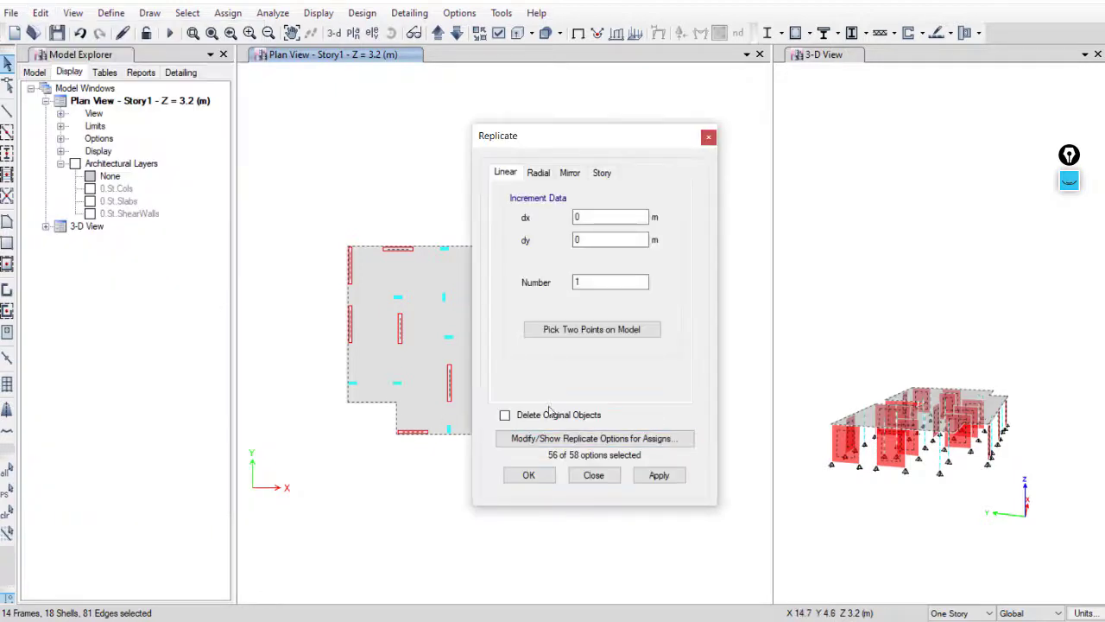
left_click(601, 173)
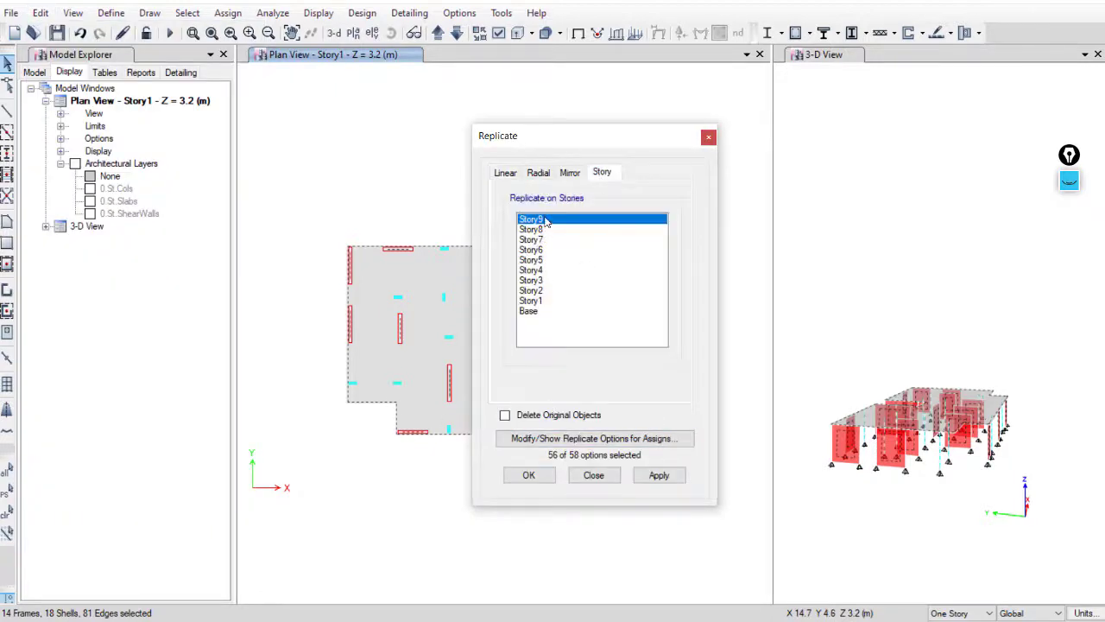
left_click_drag(546, 221, 551, 291)
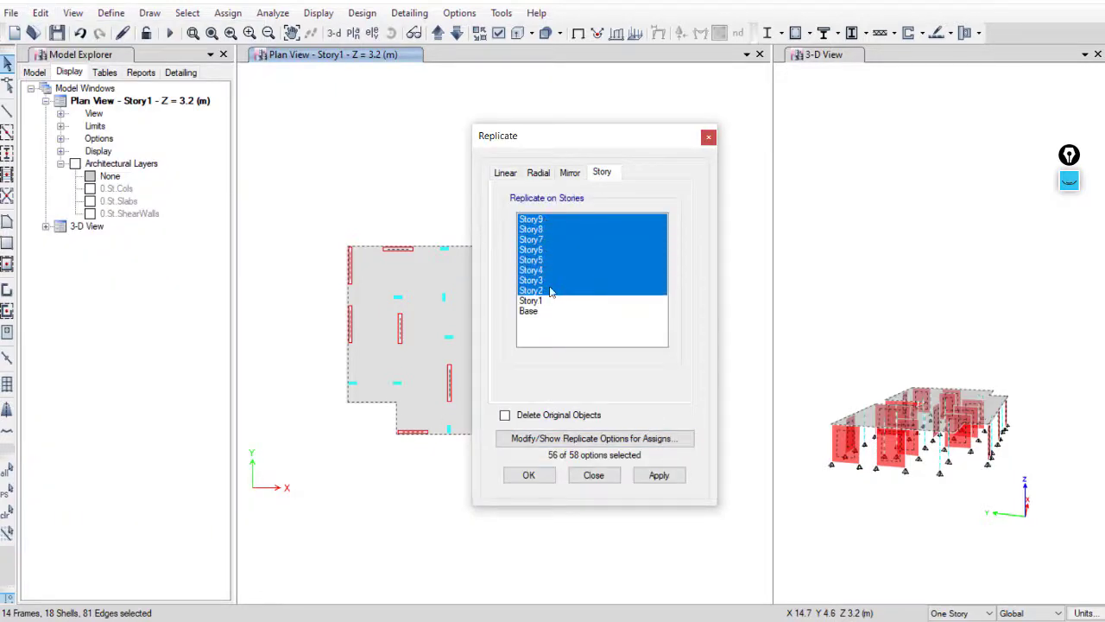
left_click(659, 475)
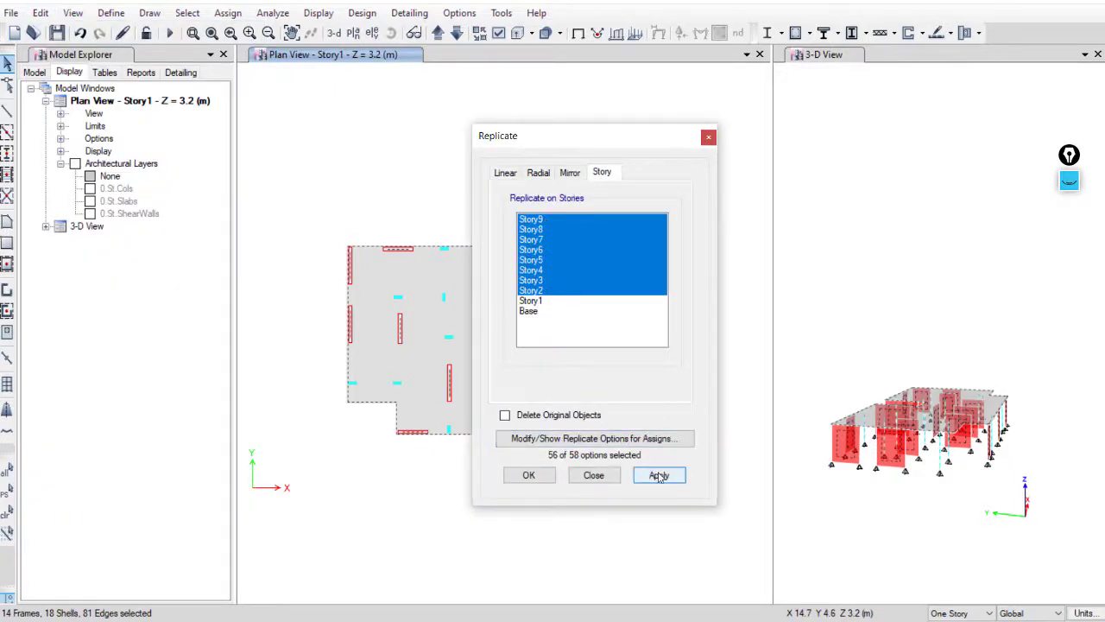
left_click(544, 478)
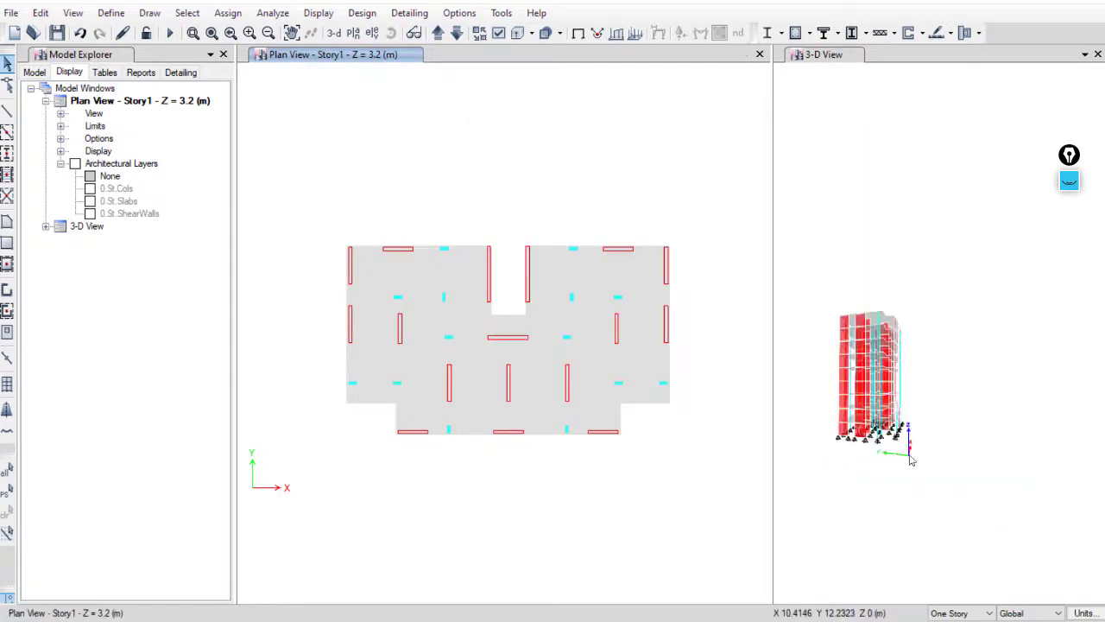
Collapse the architectural layers and plan display options in the Model Explorer
left_click(881, 423)
scroll(888, 462, "up", 5)
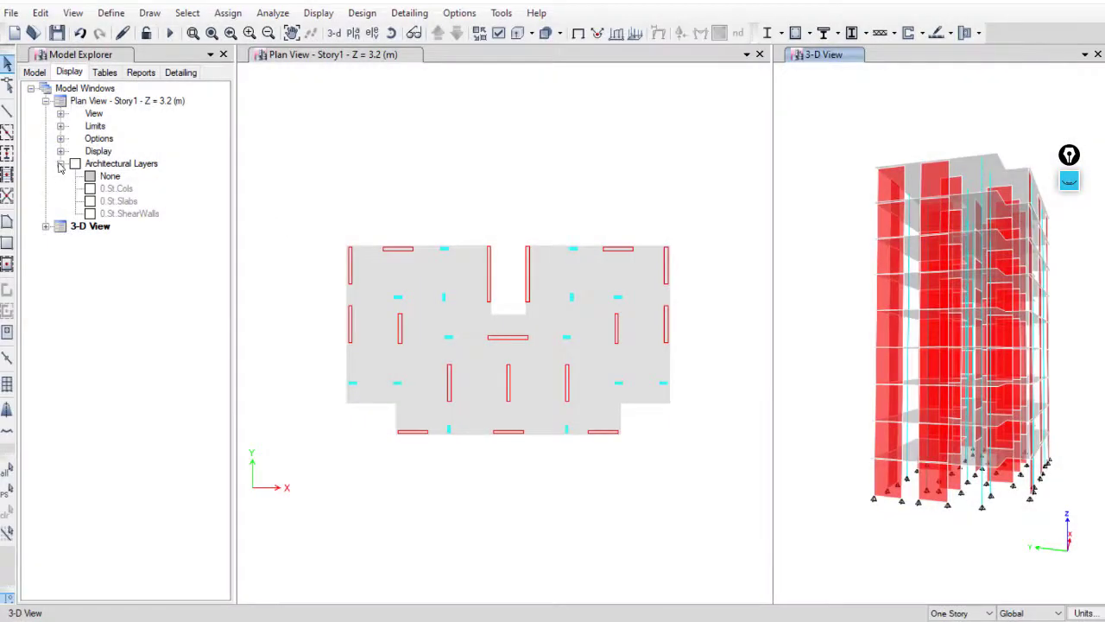
left_click(60, 165)
left_click(46, 101)
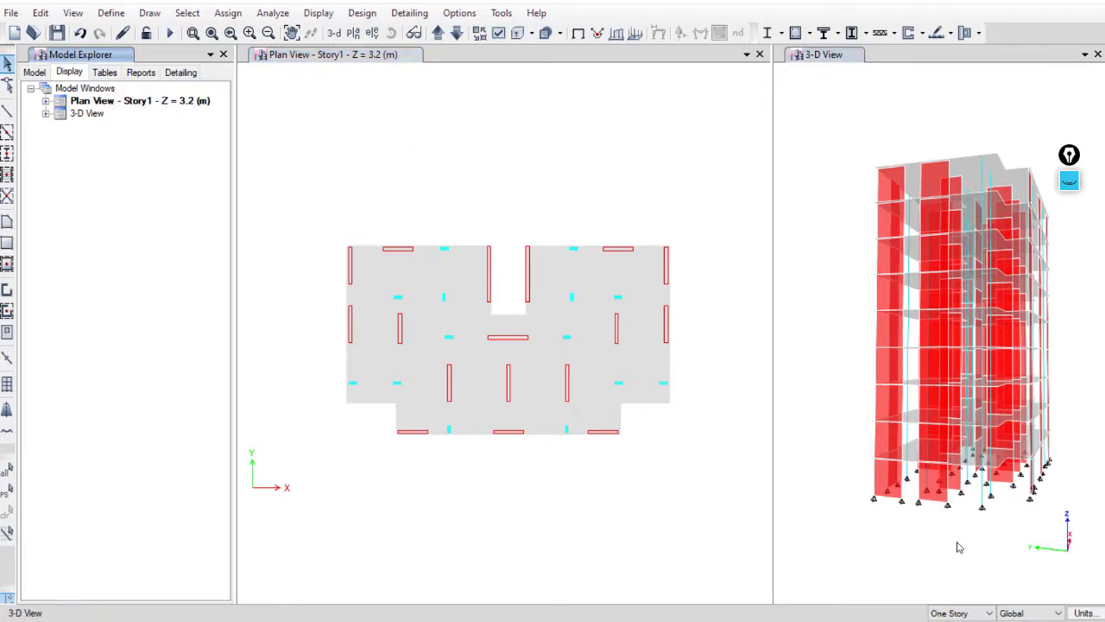
Orbit the building to a near-frontal view and start the Draw Beam/Column/Brace tool
mouse_move(955, 545)
middle_mouse_down("shift")
mouse_move(982, 552)
mouse_move(970, 558)
middle_mouse_up("shift")
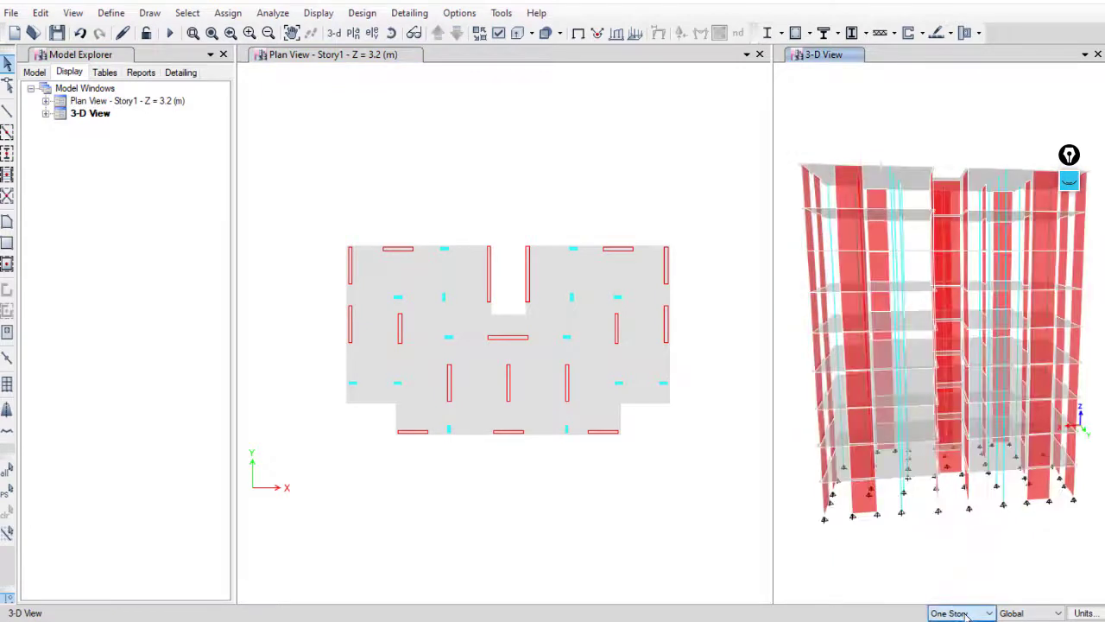
scroll(959, 614, "down", 1)
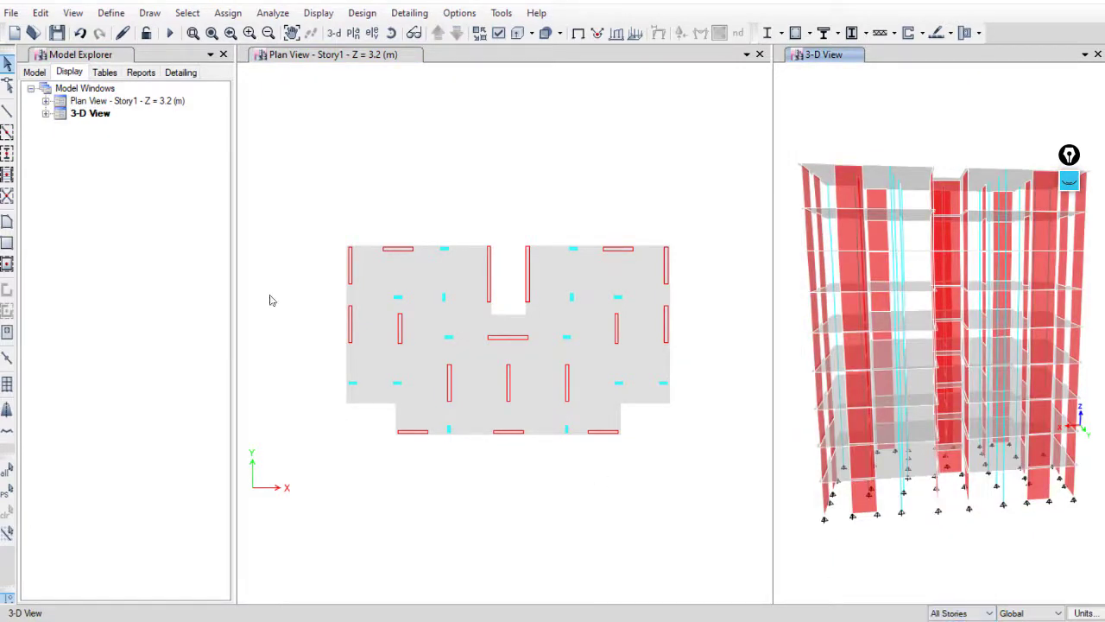
left_click(7, 110)
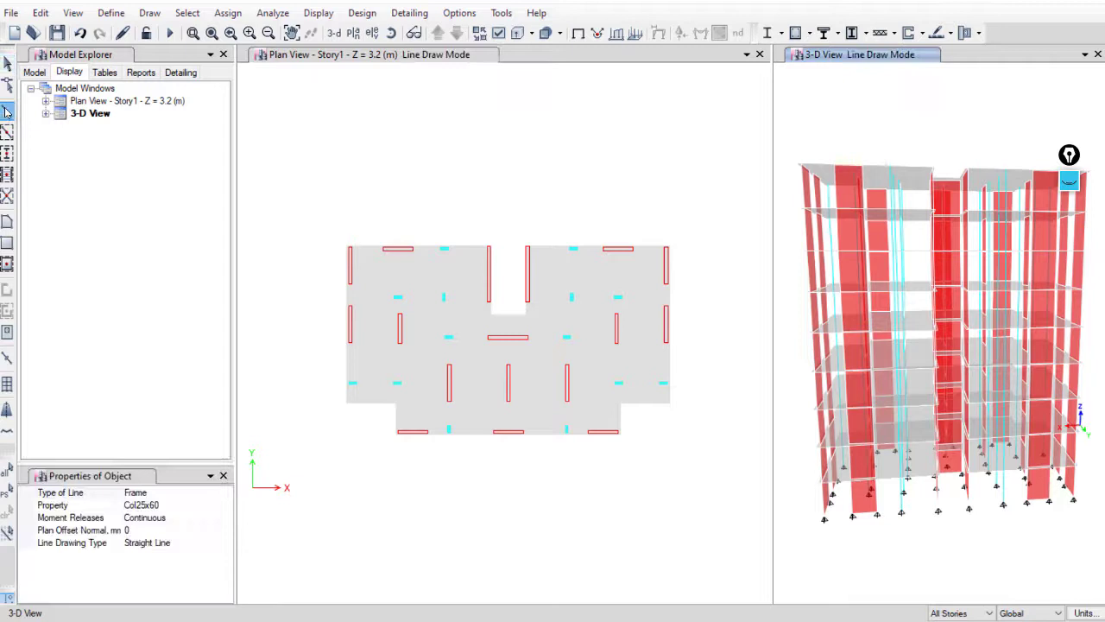
Keep the line type as Frame and set the frame section to DB25x60
left_click(223, 494)
left_click(224, 493)
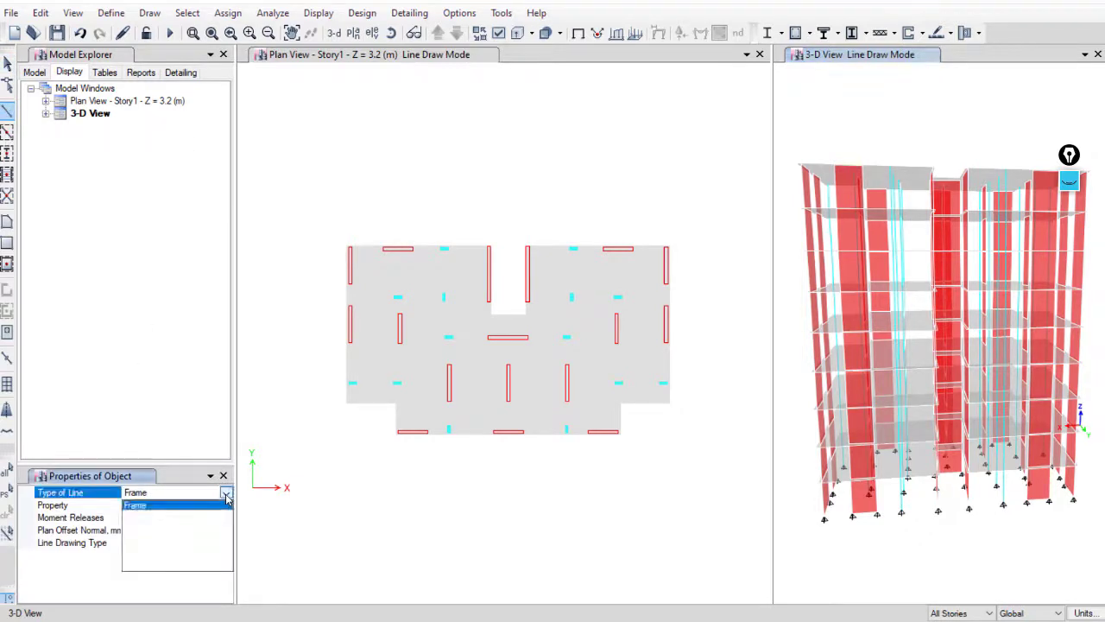
left_click(225, 494)
left_click(227, 507)
left_click(226, 508)
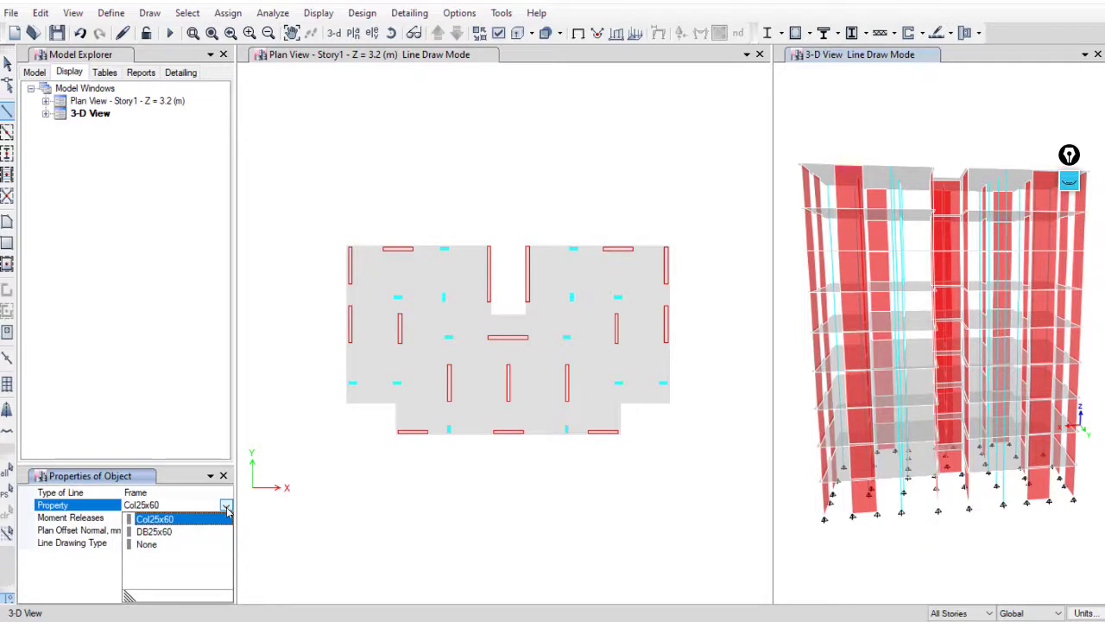
left_click(154, 531)
Zoom and pan the plan to center the stair opening between the two walls
scroll(455, 248, "up", 3)
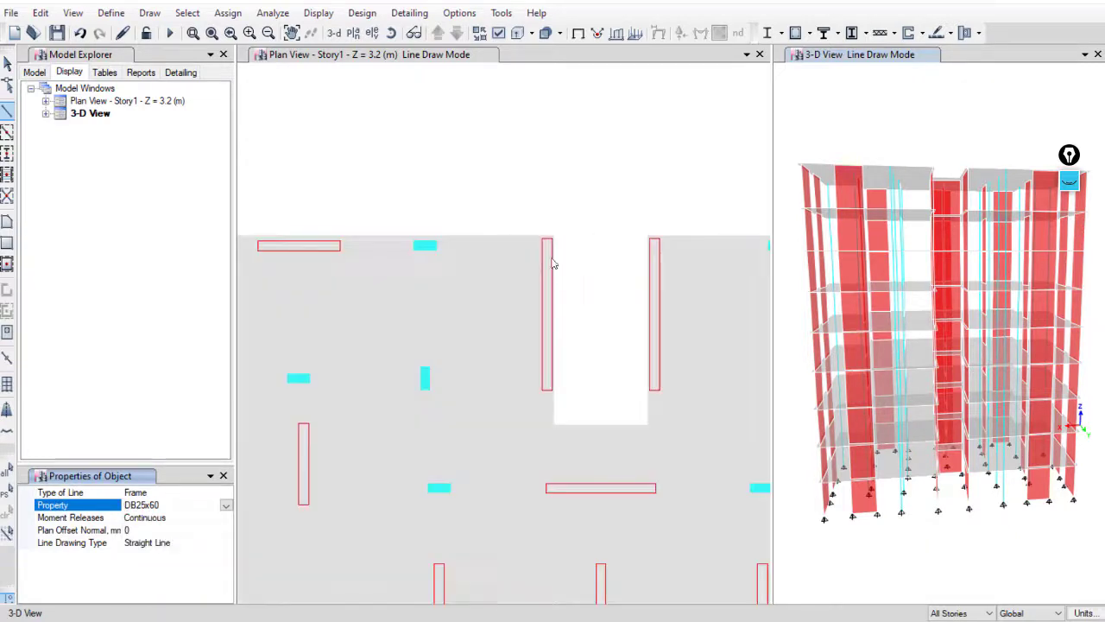
left_click(518, 313)
scroll(515, 300, "up", 1)
scroll(489, 296, "down", 1)
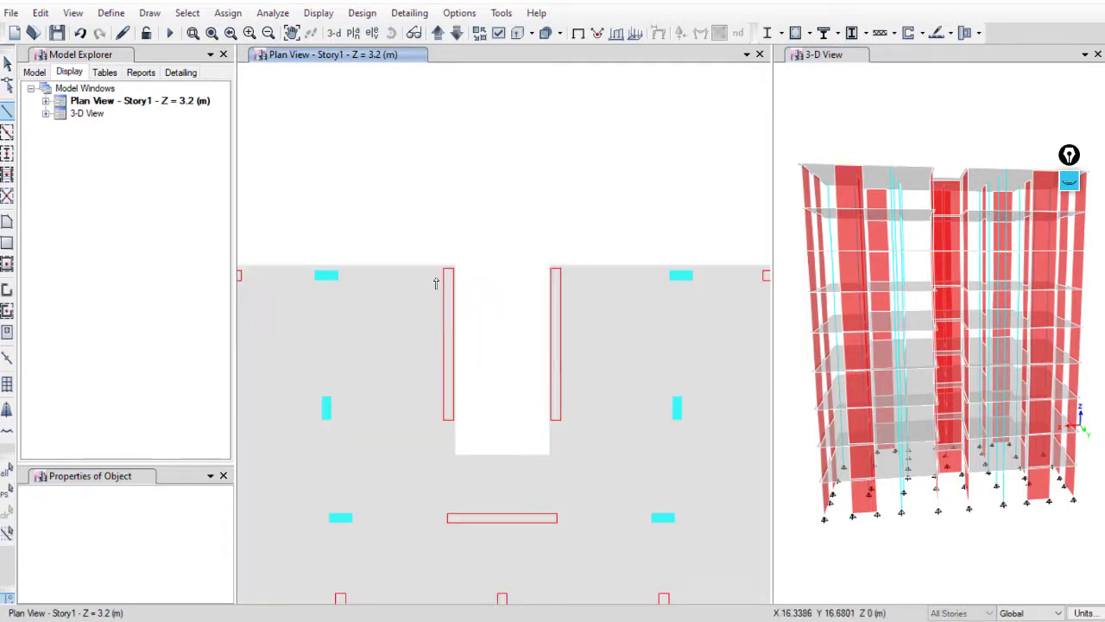
scroll(472, 261, "up", 3)
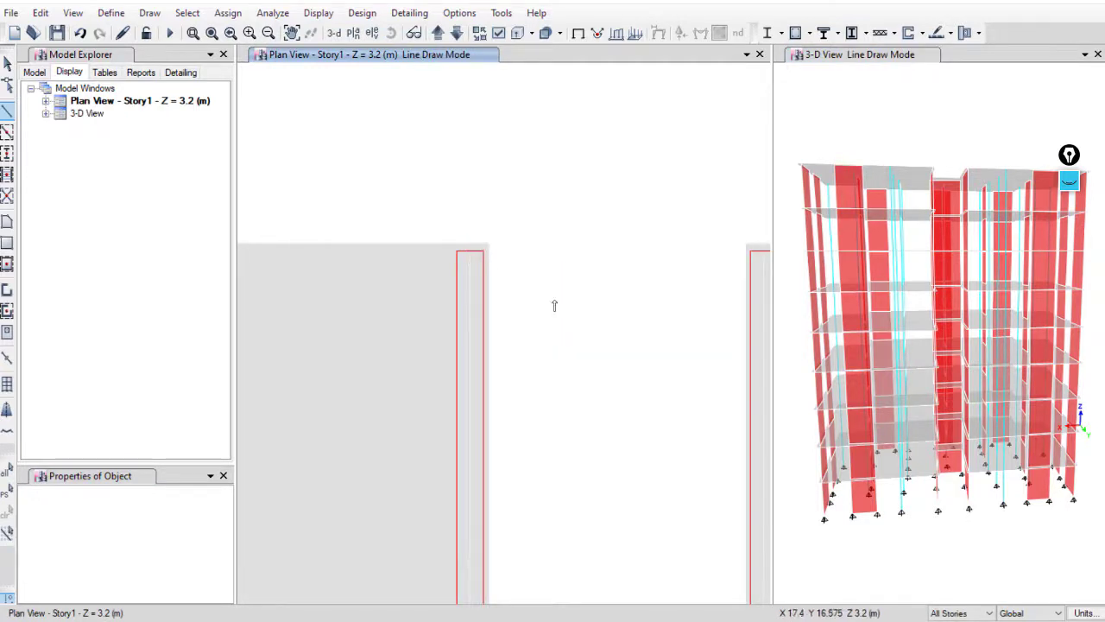
middle_click_drag(553, 306, 469, 299)
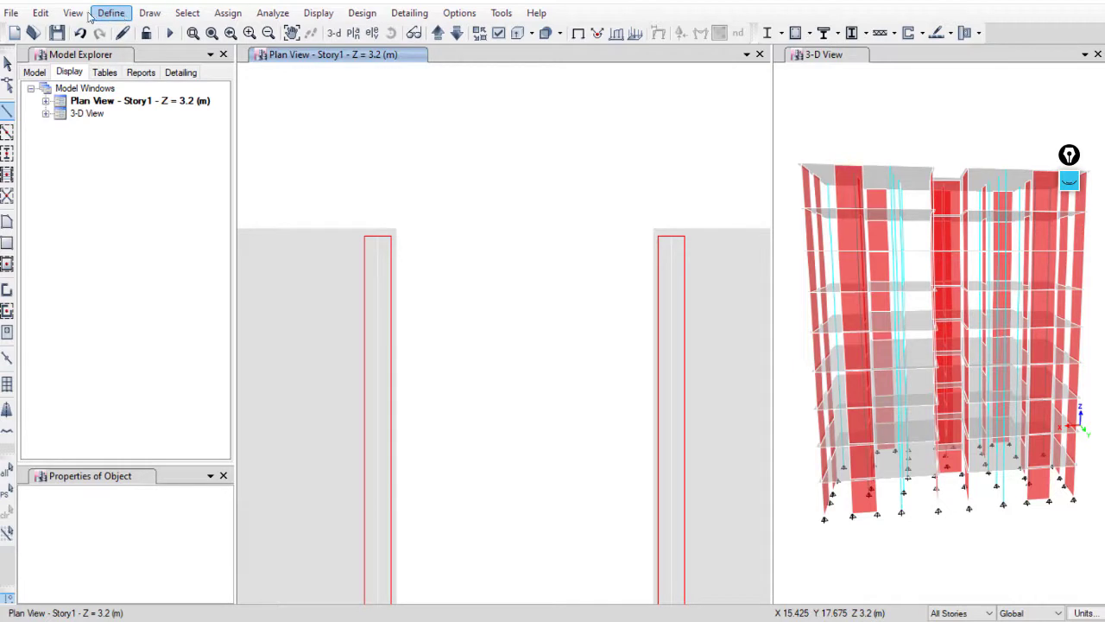
Enable all snap options except Grid Intersections and Fine Grid, then apply and close
left_click(150, 13)
left_click(214, 396)
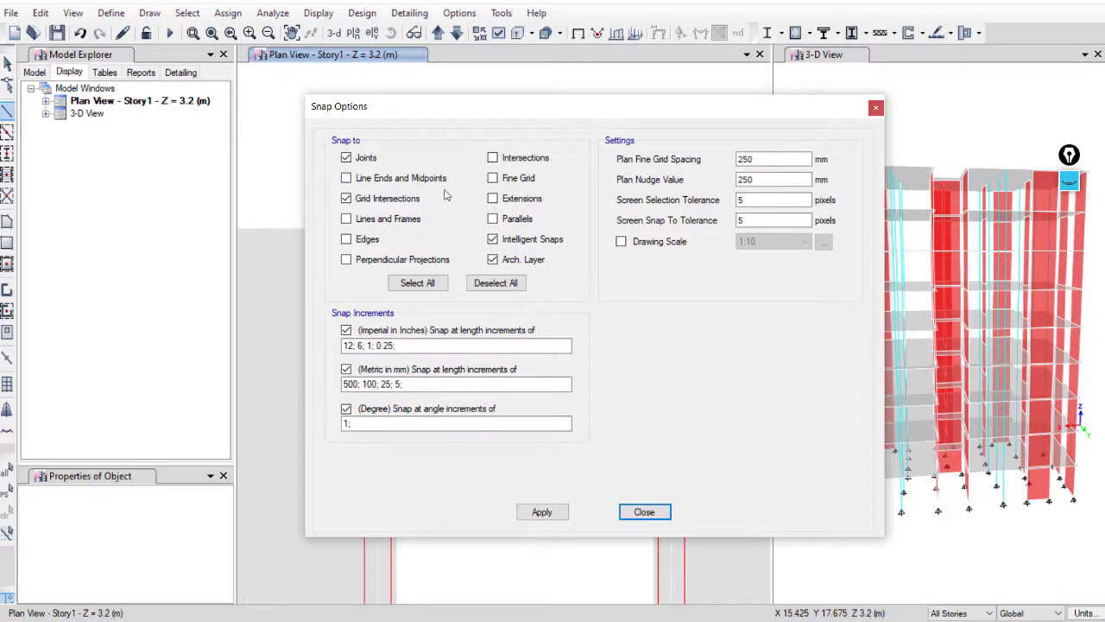
left_click(417, 283)
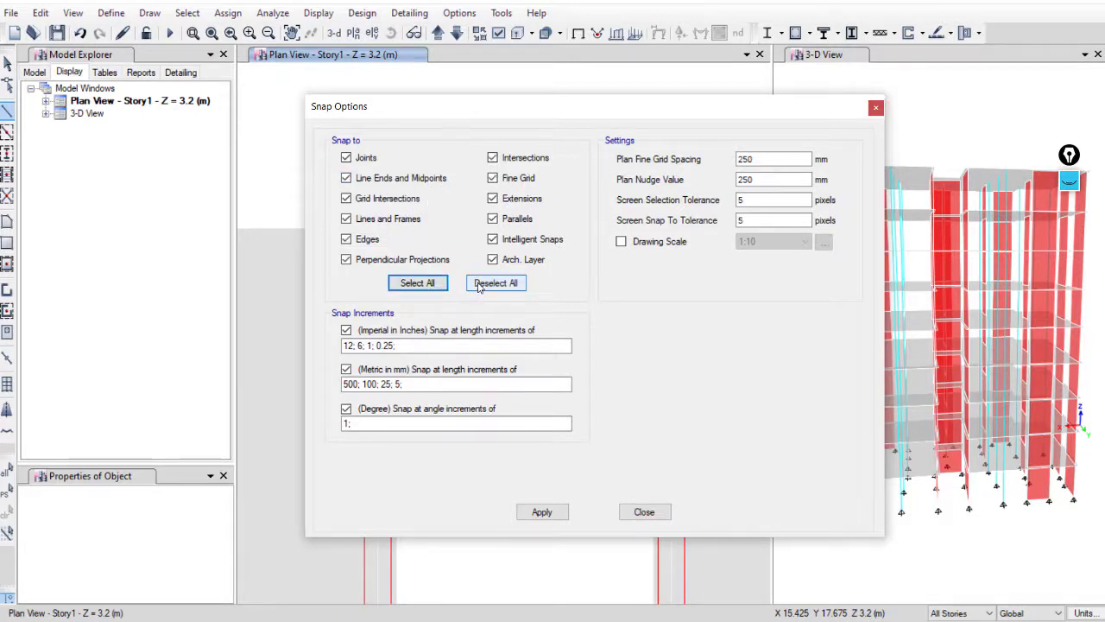
left_click(466, 202)
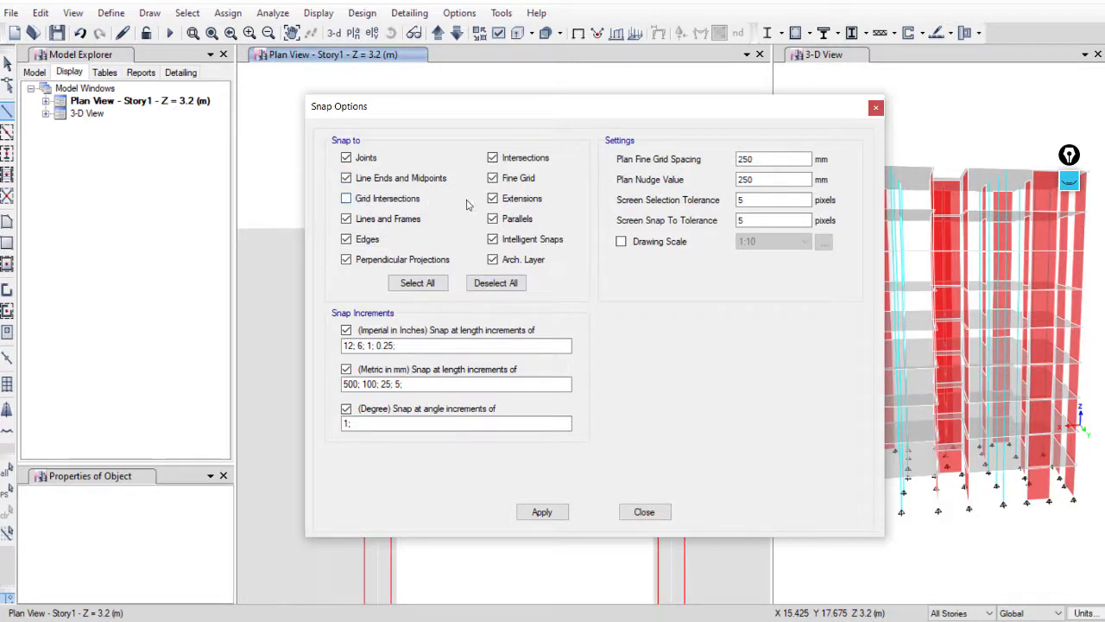
left_click(510, 180)
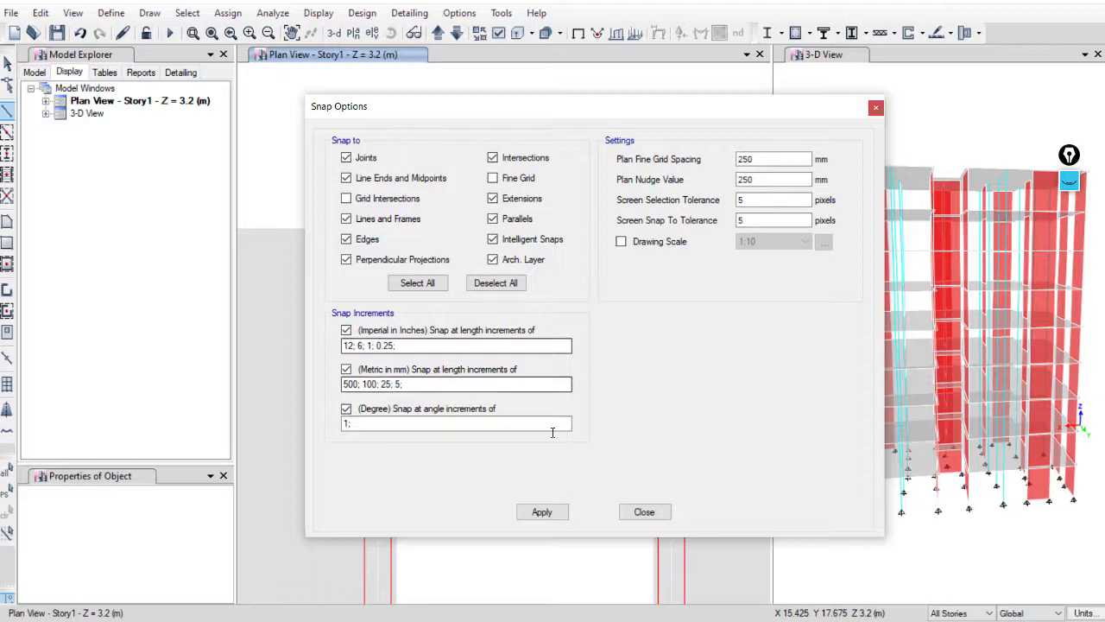
left_click(561, 512)
left_click(644, 512)
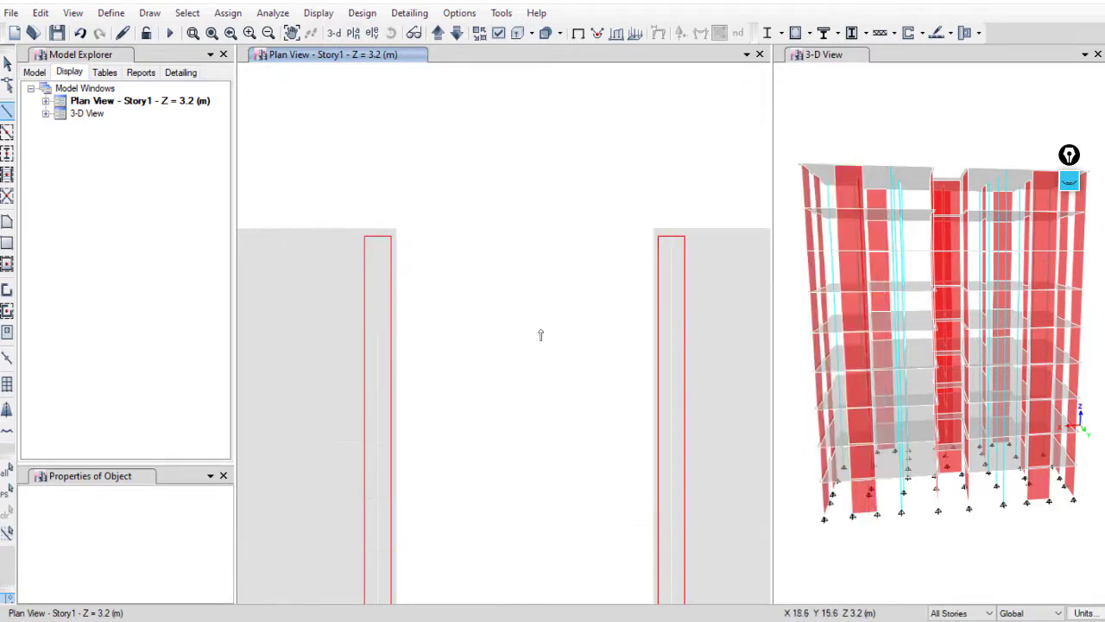
Draw a DB25x60 beam from the left wall's top corner to the right wall's top corner
left_click(368, 234)
left_click(662, 235)
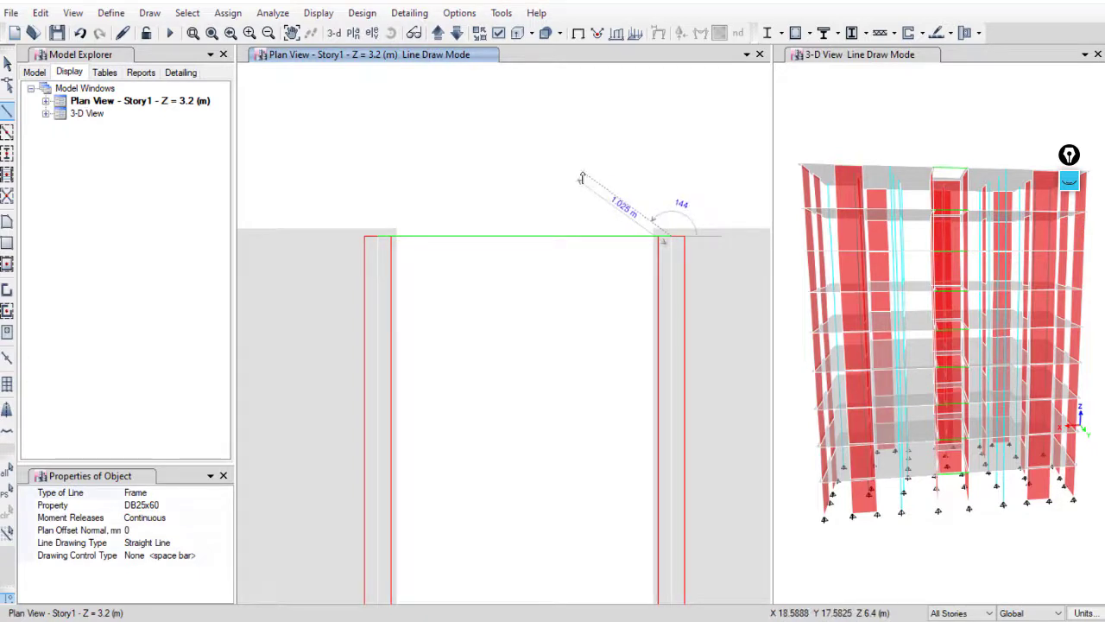
key("Escape")
key("Escape")
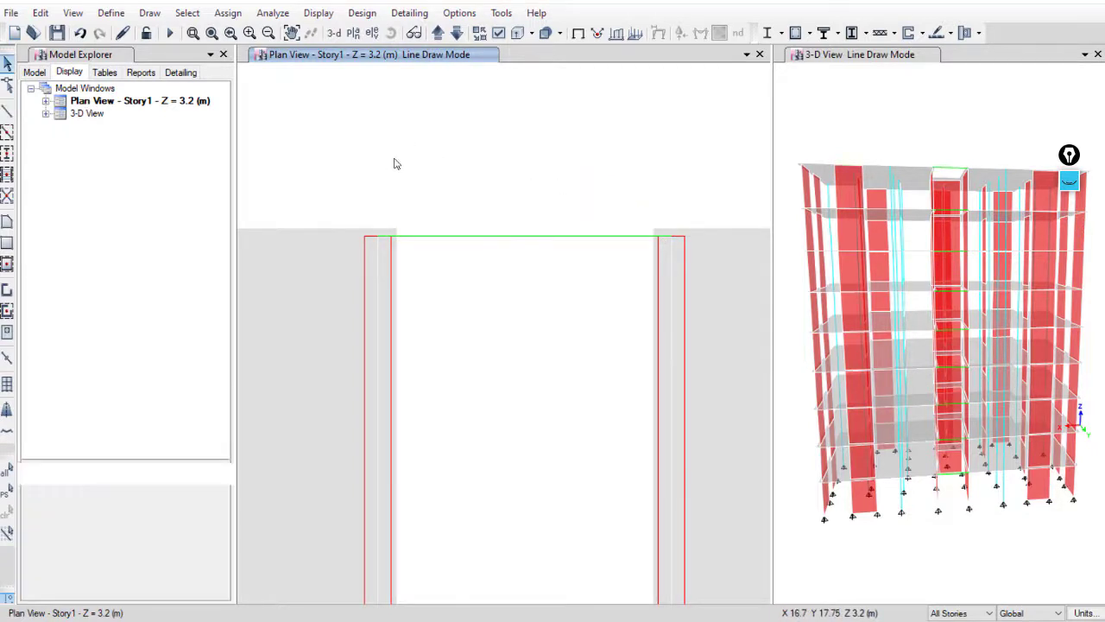
Orbit and fit the 3-D view to check the stair beams, then close the plan view
scroll(856, 184, "down", 3)
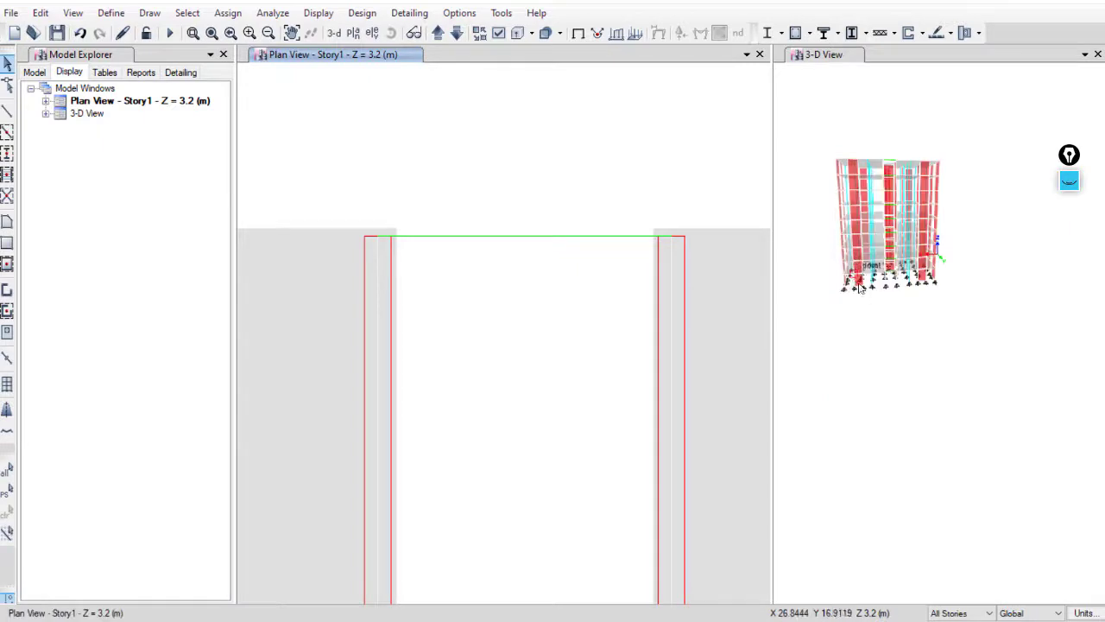
middle_click_drag(860, 288, 898, 463, "shift")
scroll(910, 348, "up", 5)
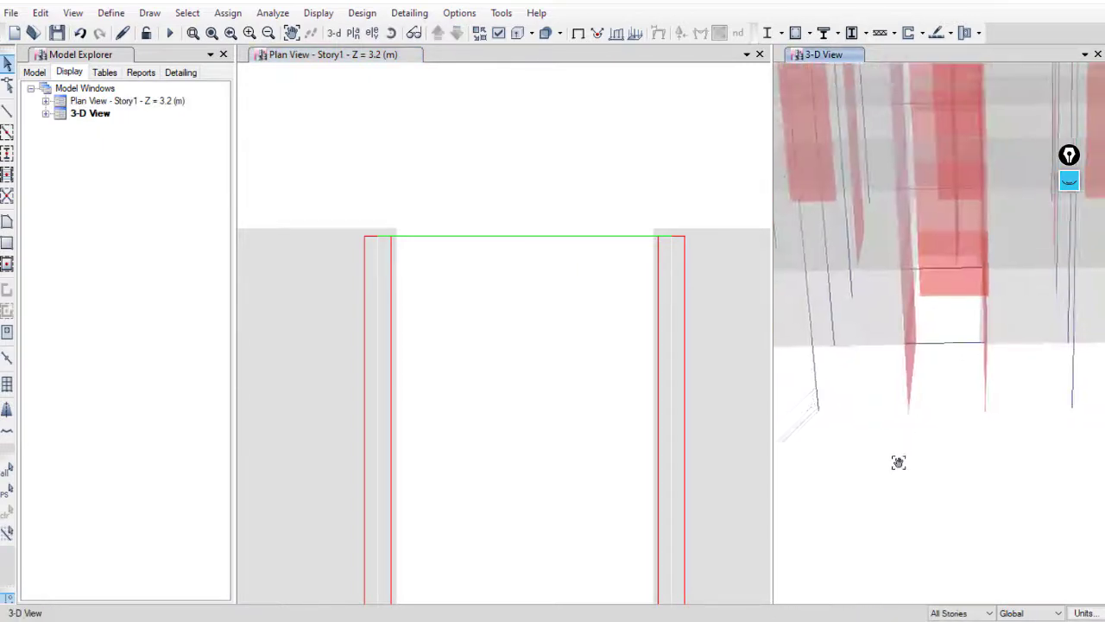
left_click(545, 33)
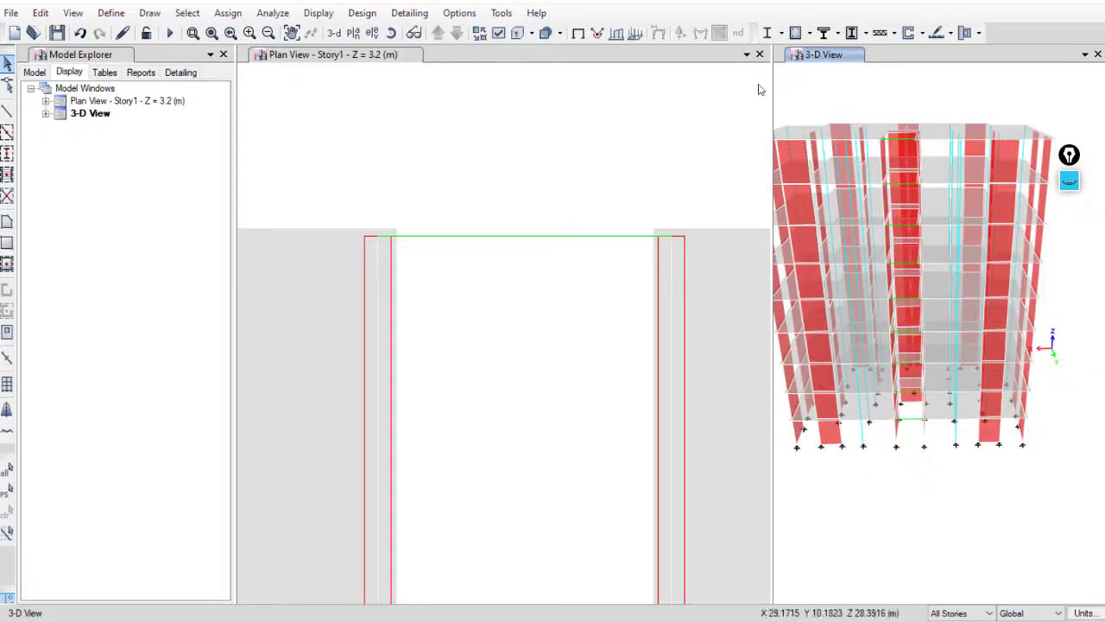
left_click(759, 55)
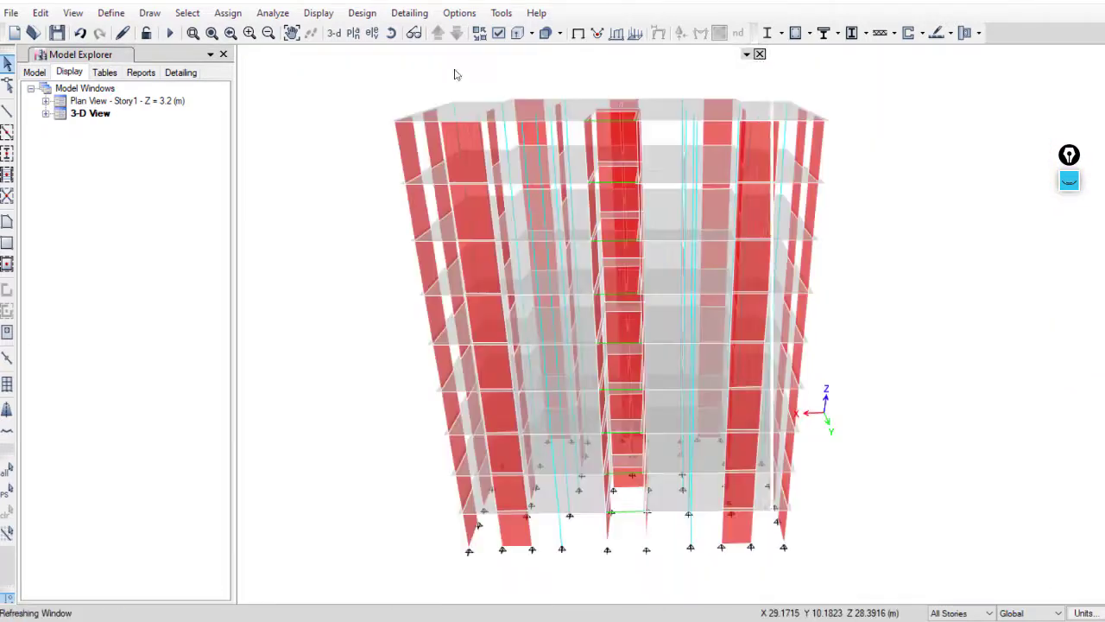
Turn on Extrude Frames in the 3-D view options and shift the building into view
left_click(498, 33)
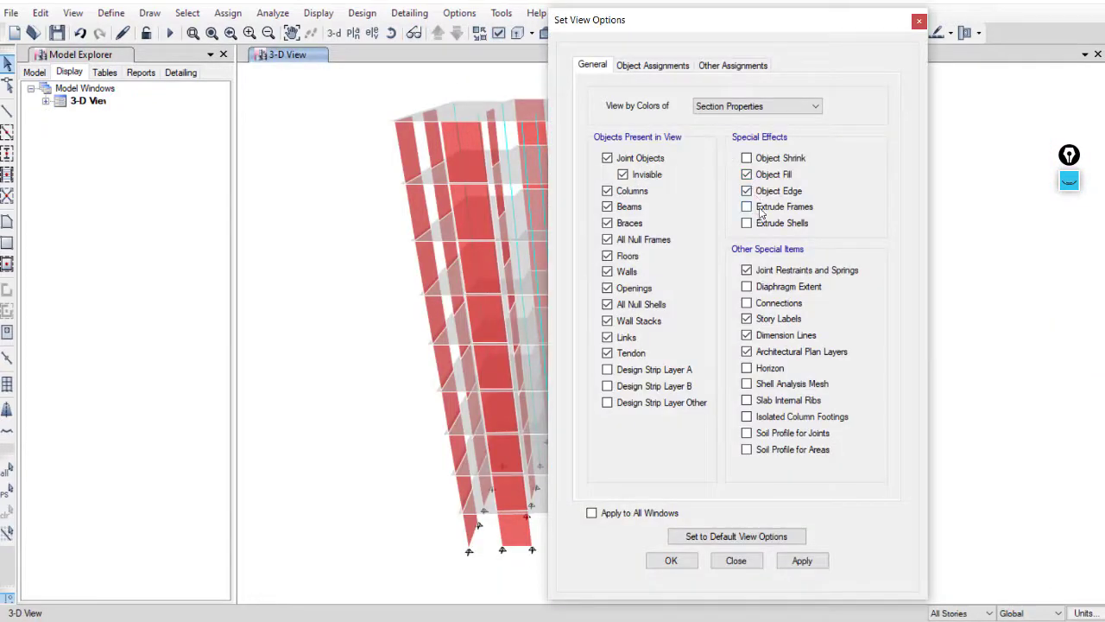
left_click(799, 567)
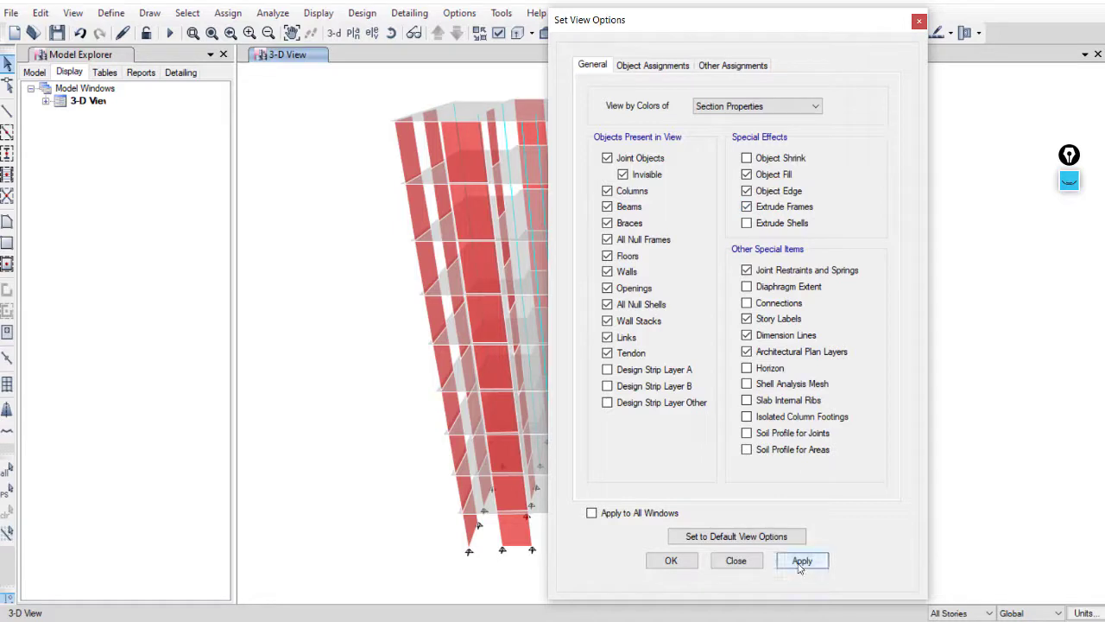
left_click(671, 560)
mouse_move(693, 556)
middle_mouse_down()
mouse_move(711, 558)
mouse_move(726, 530)
mouse_move(733, 544)
mouse_move(772, 509)
mouse_move(787, 523)
mouse_move(824, 513)
mouse_move(864, 449)
mouse_move(772, 489)
middle_mouse_up()
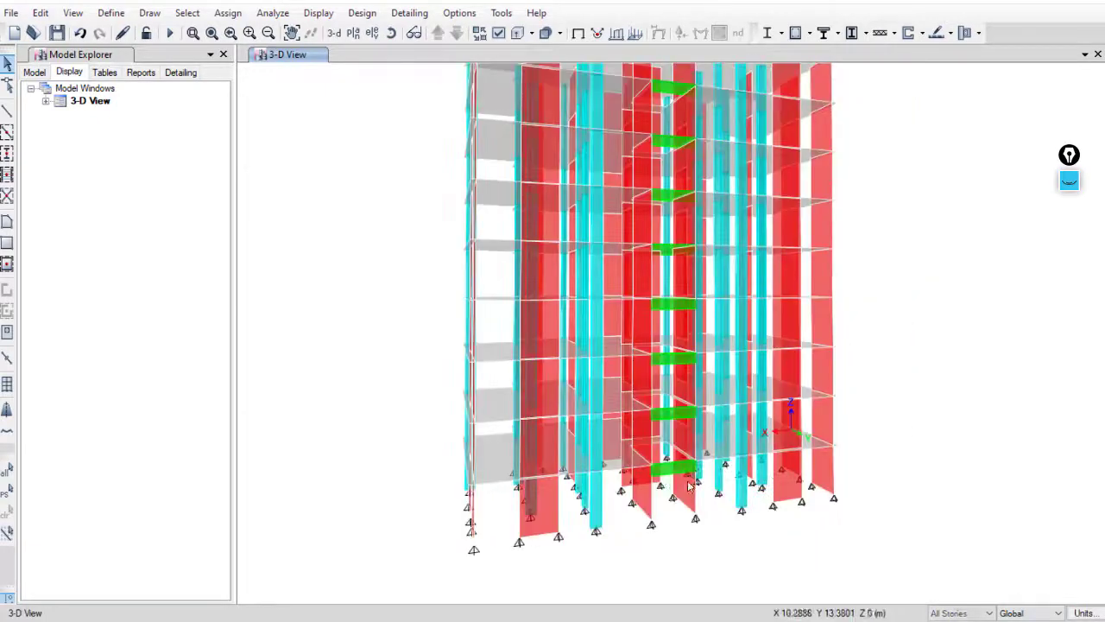
scroll(659, 481, "up", 3)
mouse_move(659, 481)
middle_mouse_down()
mouse_move(632, 490)
mouse_move(680, 474)
mouse_move(671, 506)
middle_mouse_up()
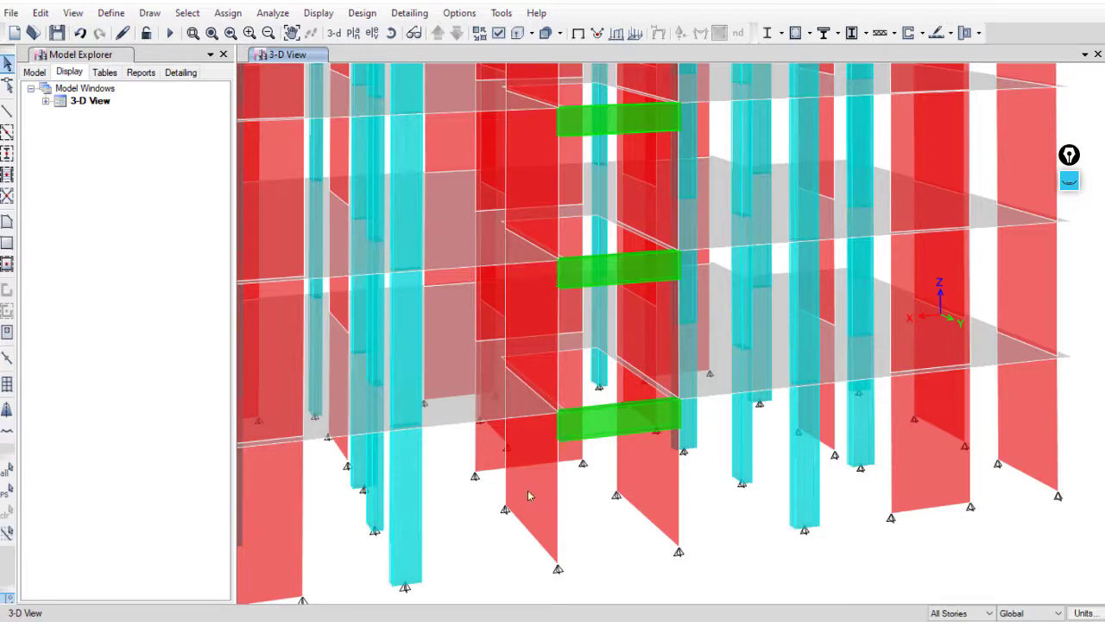
middle_click_drag(665, 518, 620, 505)
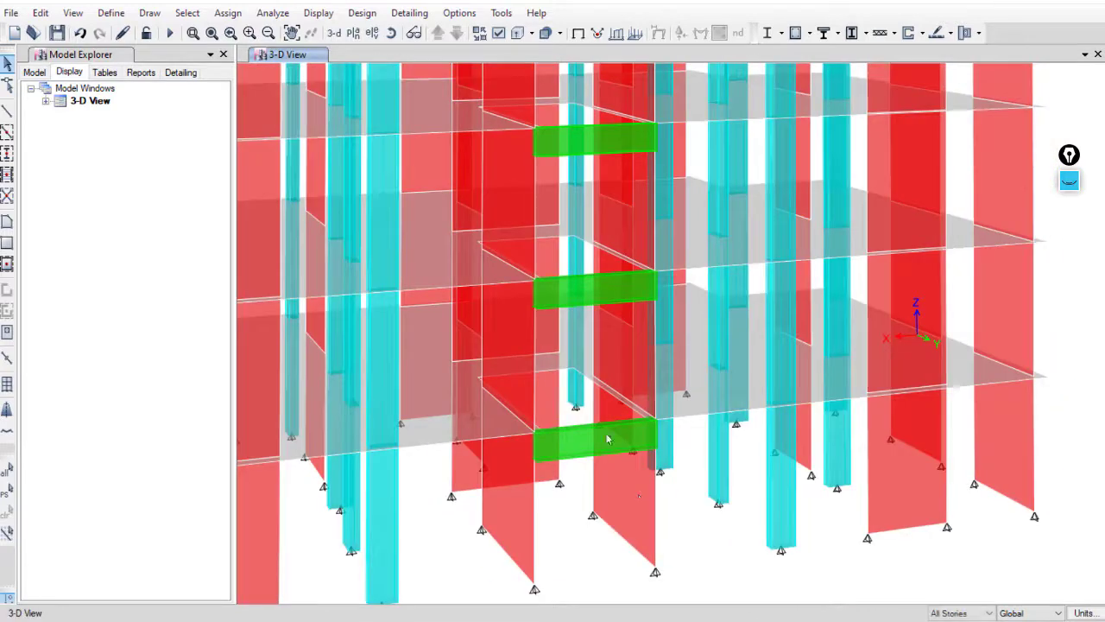
scroll(607, 425, "down", 8)
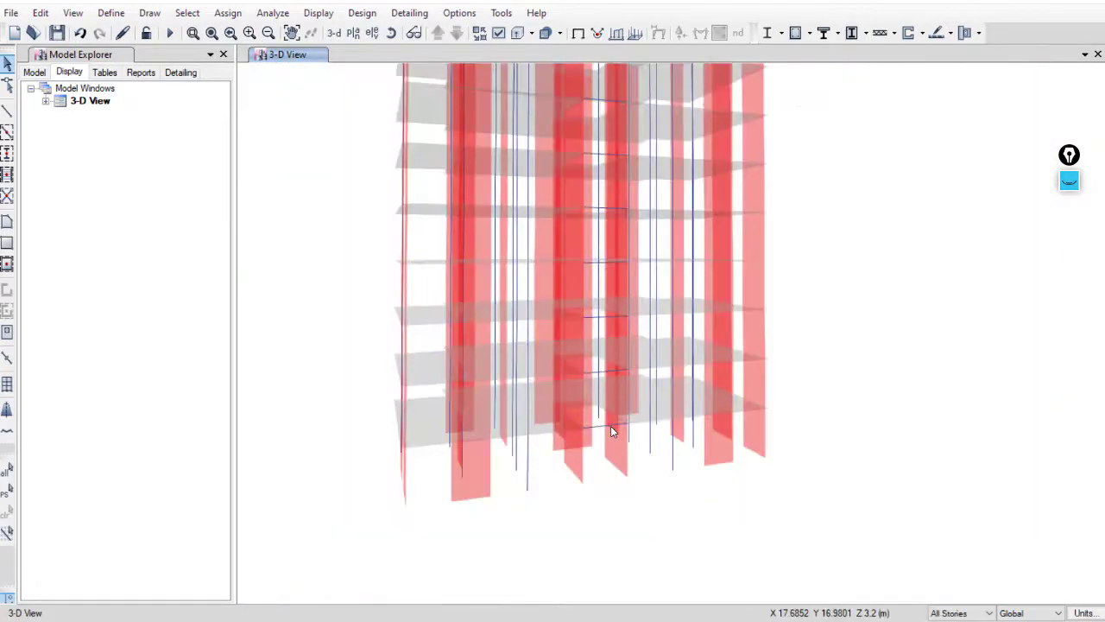
middle_click_drag(609, 429, 789, 493, "shift")
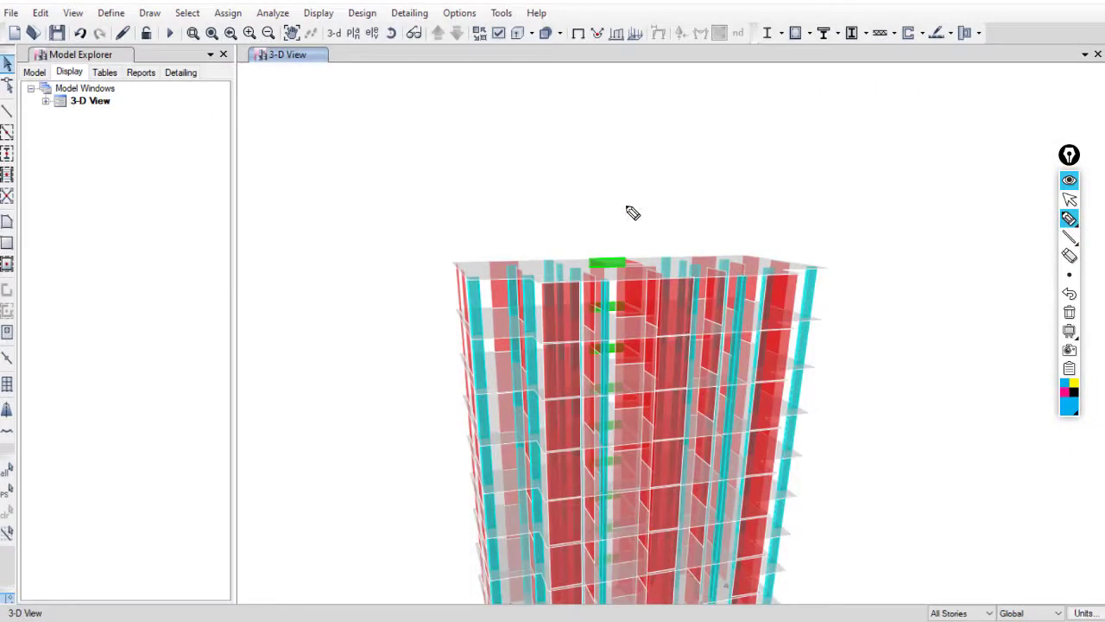
mouse_move(631, 213)
left_mouse_down()
mouse_move(599, 212)
mouse_move(626, 214)
mouse_move(595, 237)
mouse_move(594, 259)
left_mouse_up()
left_click_drag(639, 212, 642, 258)
mouse_move(603, 182)
left_mouse_down()
mouse_move(604, 199)
mouse_move(606, 188)
left_mouse_up()
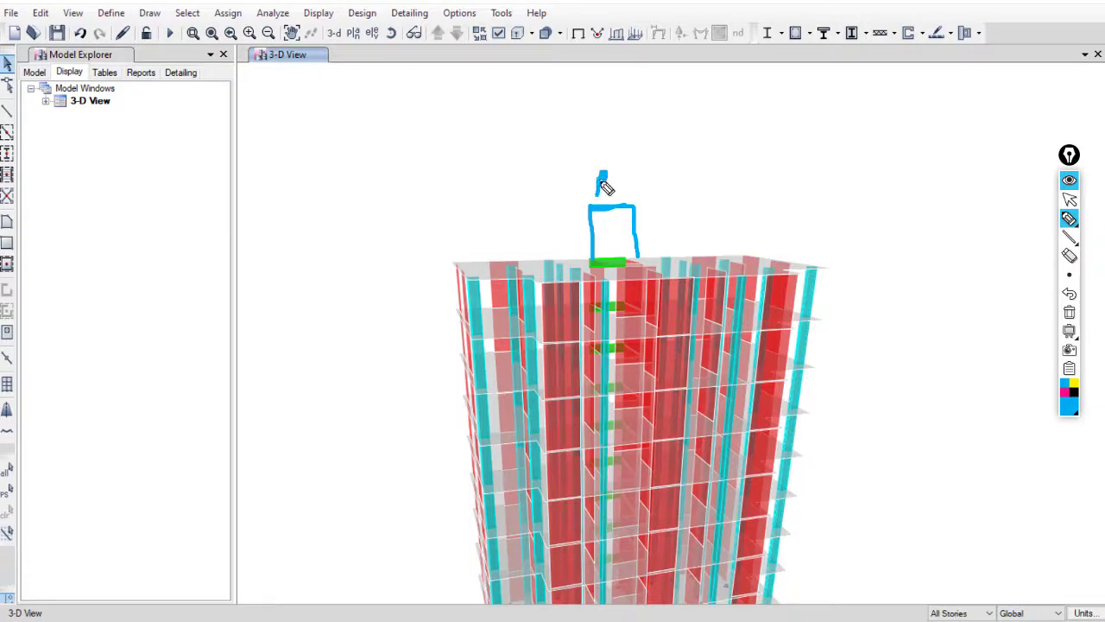
left_click(1069, 312)
left_click(1070, 199)
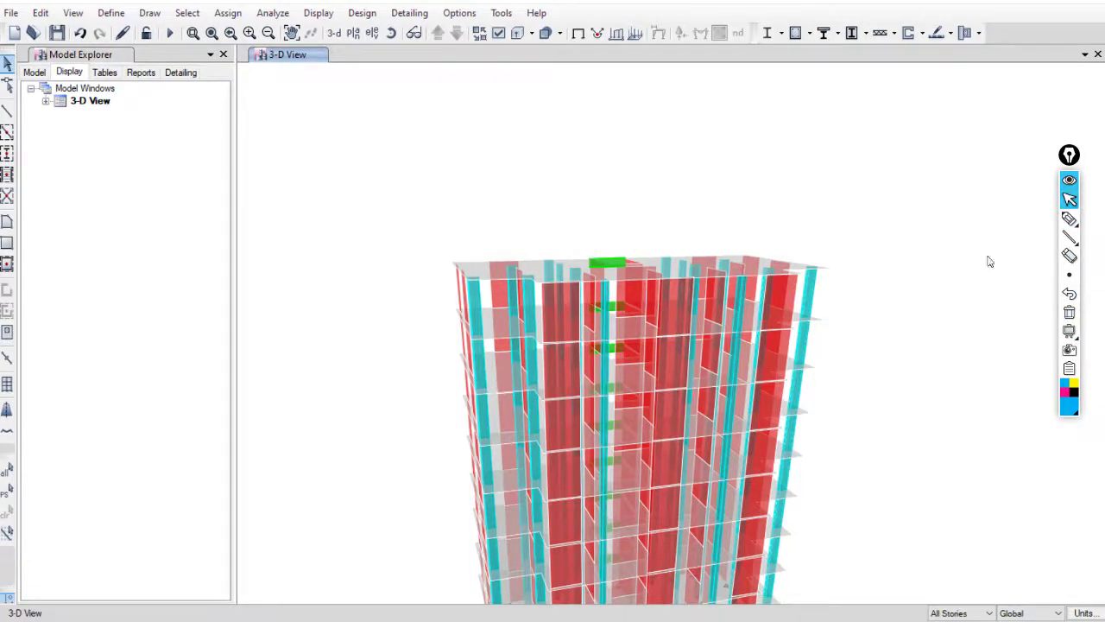